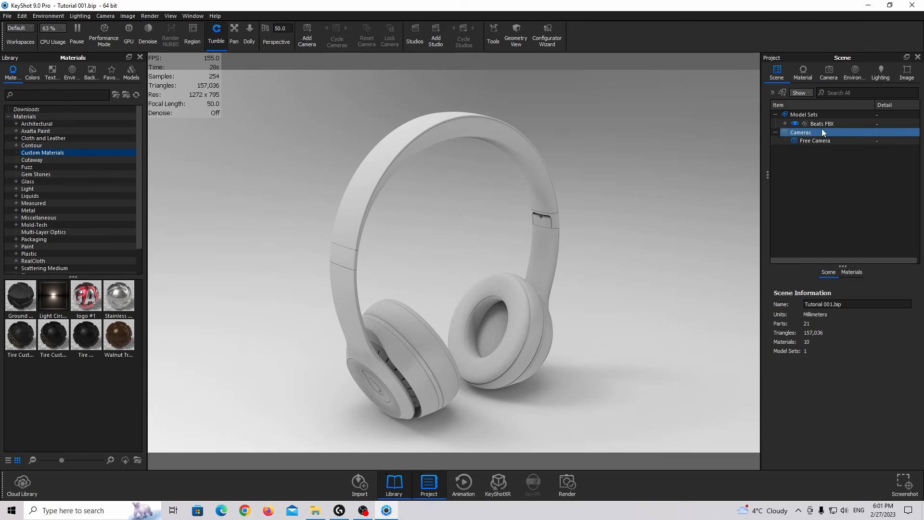
- Tilt the Beats FBX model with the Move Tool to rotations of about -51° X, 2° Y and 1.7° Z
{"action": "left_click", "coordinate": [821, 123]}
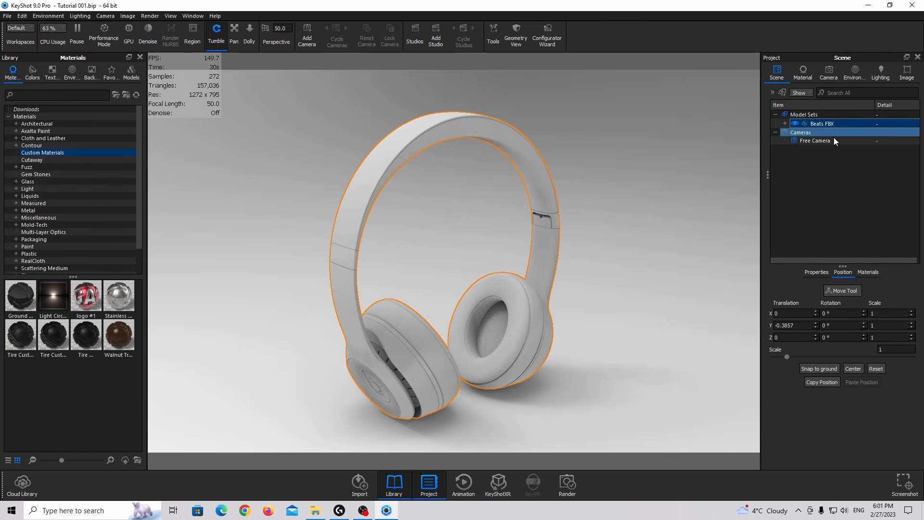
{"action": "left_click", "coordinate": [848, 292]}
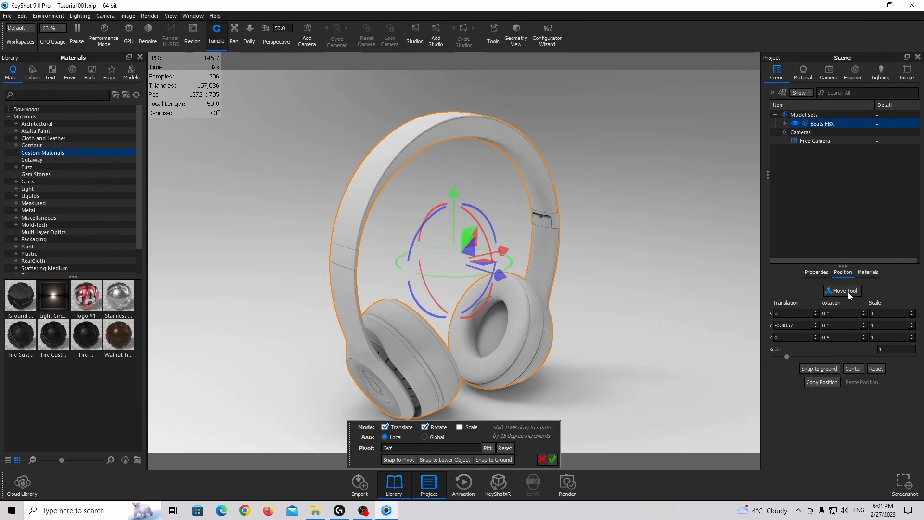
{"action": "mouse_move", "coordinate": [481, 226]}
{"action": "left_mouse_down"}
{"action": "mouse_move", "coordinate": [625, 237]}
{"action": "mouse_move", "coordinate": [658, 225]}
{"action": "mouse_move", "coordinate": [660, 233]}
{"action": "mouse_move", "coordinate": [517, 224]}
{"action": "mouse_move", "coordinate": [478, 209]}
{"action": "left_mouse_up"}
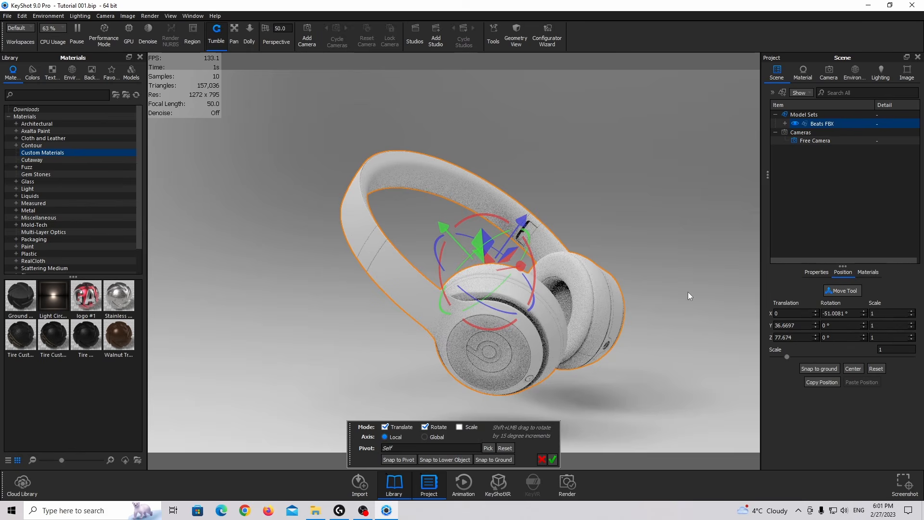
{"action": "left_click_drag", "start_coordinate": [500, 318], "coordinate": [484, 303]}
{"action": "left_click", "coordinate": [551, 459]}
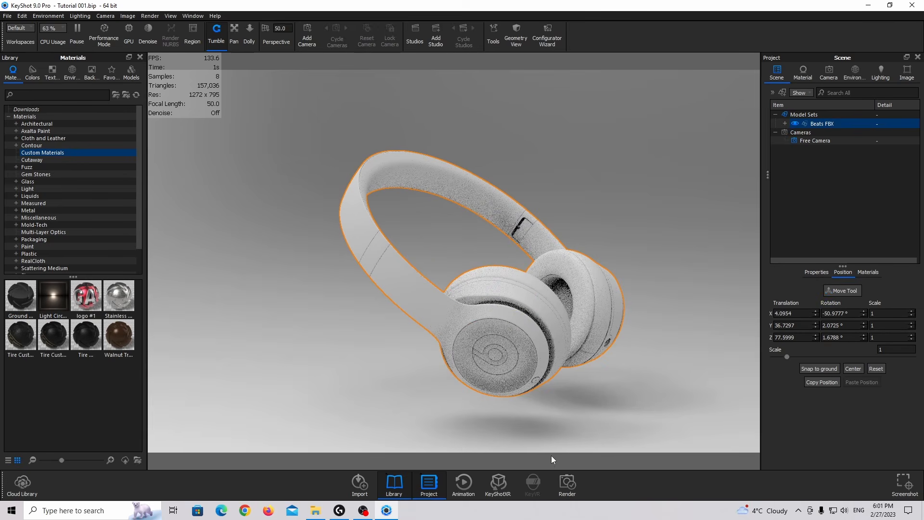
- Turn off ground shadows in the environment settings
{"action": "left_click", "coordinate": [853, 73]}
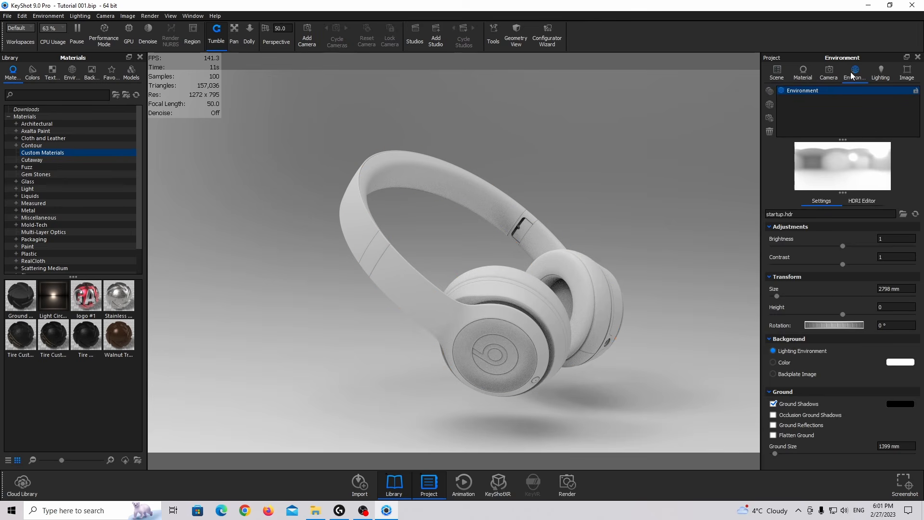
{"action": "left_click", "coordinate": [796, 403]}
{"action": "scroll", "coordinate": [520, 313], "scroll_direction": "up", "scroll_amount": 3}
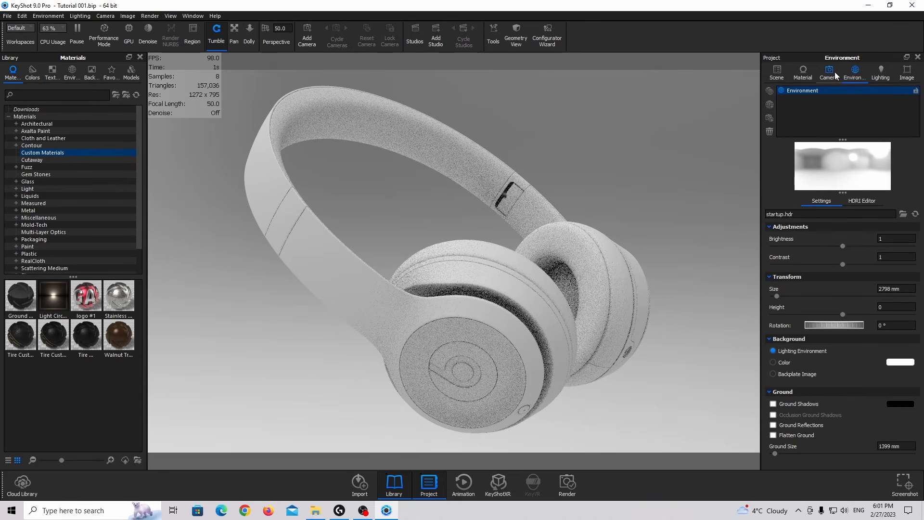
- Add a new camera from the current view and name it Main Camera
{"action": "left_click", "coordinate": [835, 72]}
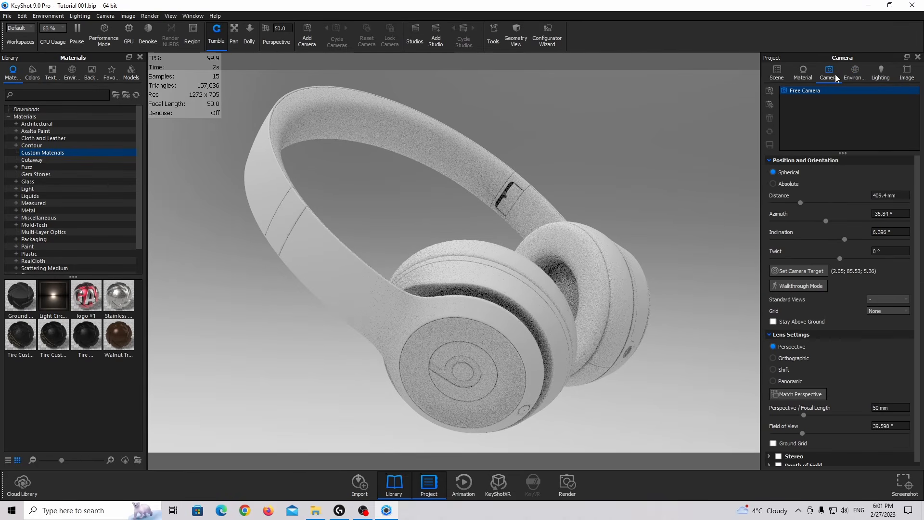
{"action": "left_click", "coordinate": [770, 91]}
{"action": "type", "text": "Main Camera"}
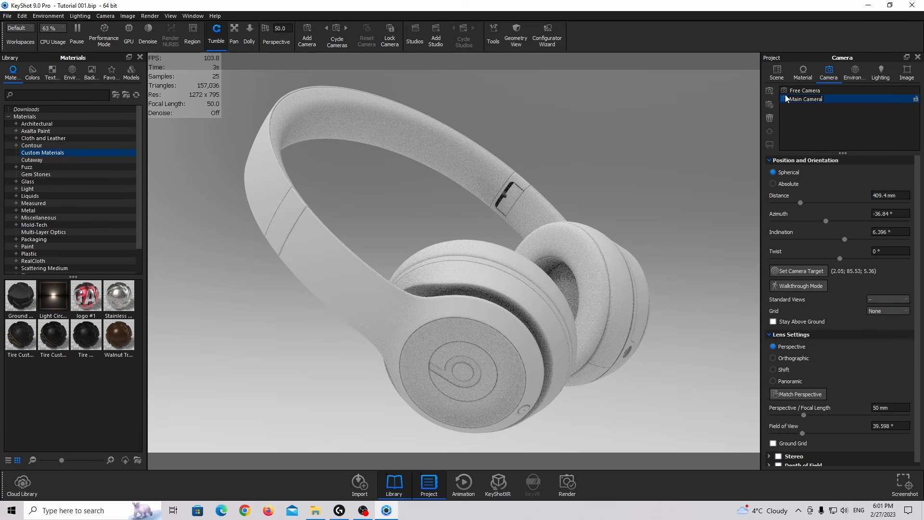
{"action": "key", "text": "Return"}
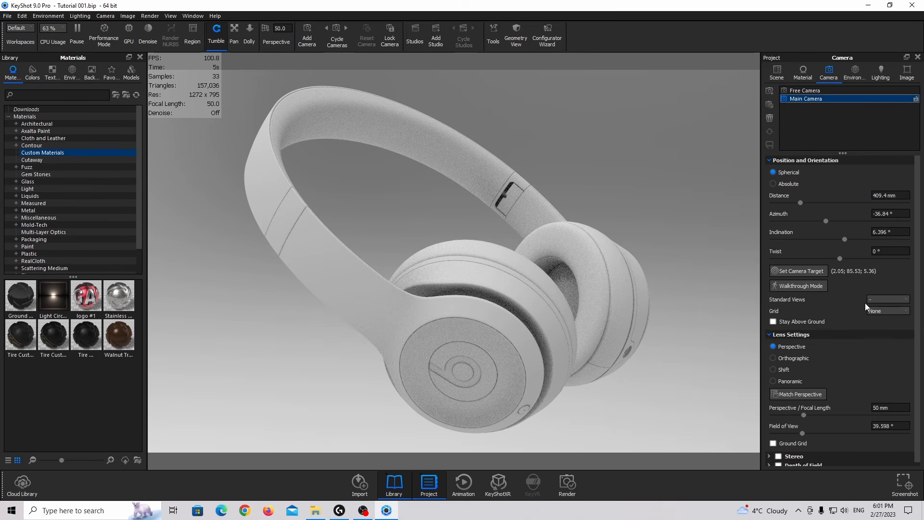
- Overlay a Quarters composition grid on the Main Camera view
{"action": "left_click", "coordinate": [877, 312]}
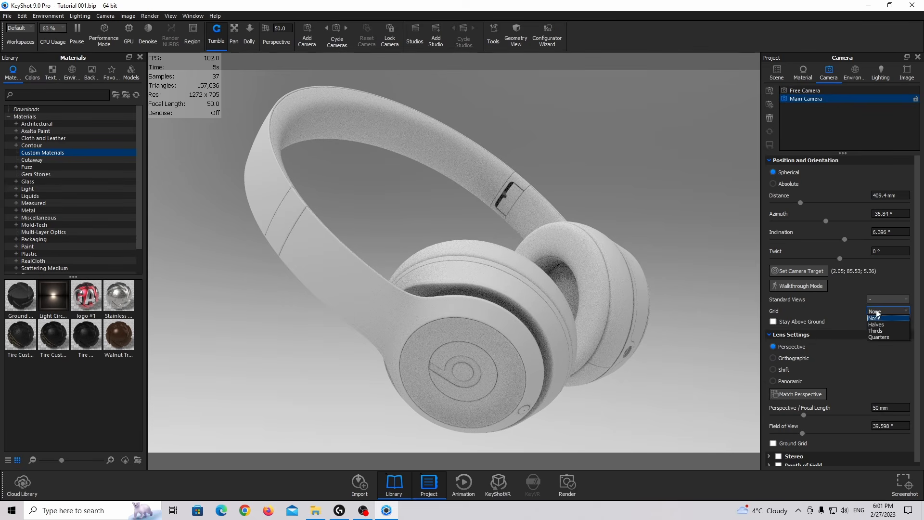
{"action": "left_click", "coordinate": [886, 335]}
{"action": "scroll", "coordinate": [483, 273], "scroll_direction": "down", "scroll_amount": 5}
{"action": "scroll", "coordinate": [483, 273], "scroll_direction": "down", "scroll_amount": 1}
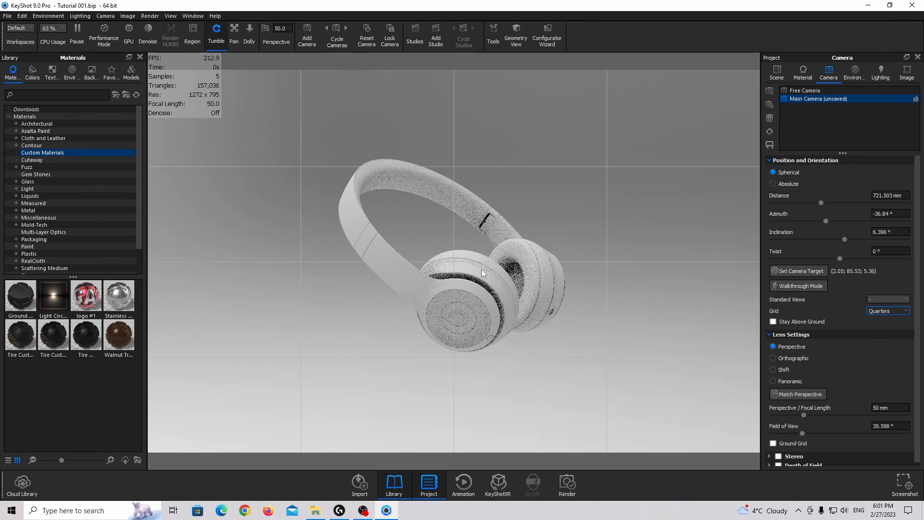
- Set Main Camera's perspective focal length to 90 mm
{"action": "left_click_drag", "start_coordinate": [804, 416], "coordinate": [835, 415]}
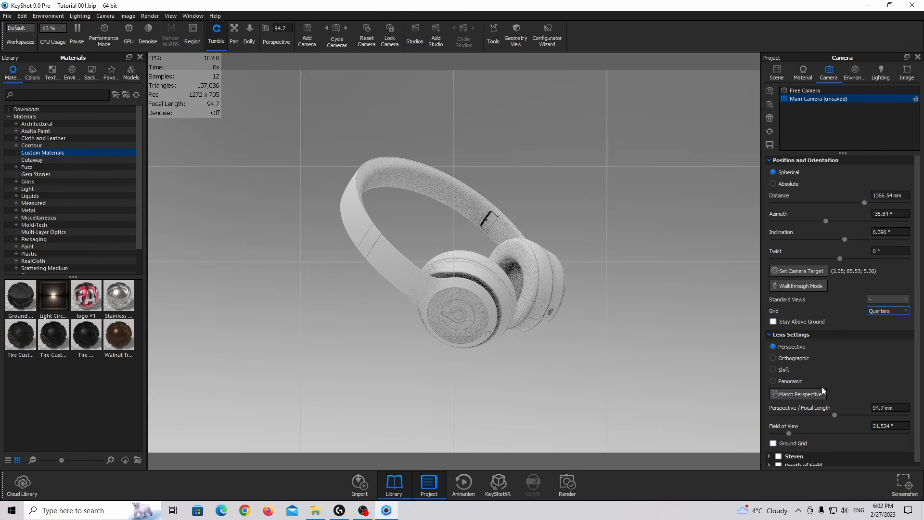
{"action": "left_click_drag", "start_coordinate": [899, 408], "coordinate": [825, 400]}
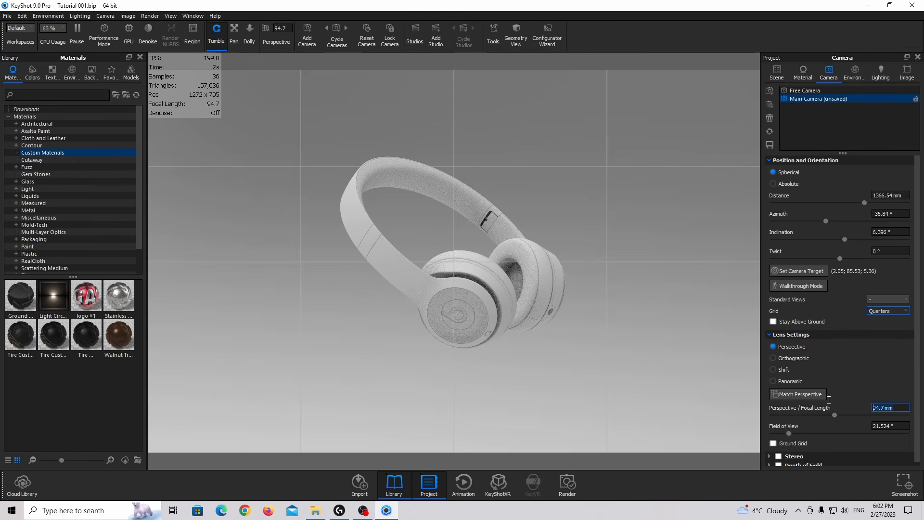
{"action": "type", "text": "90"}
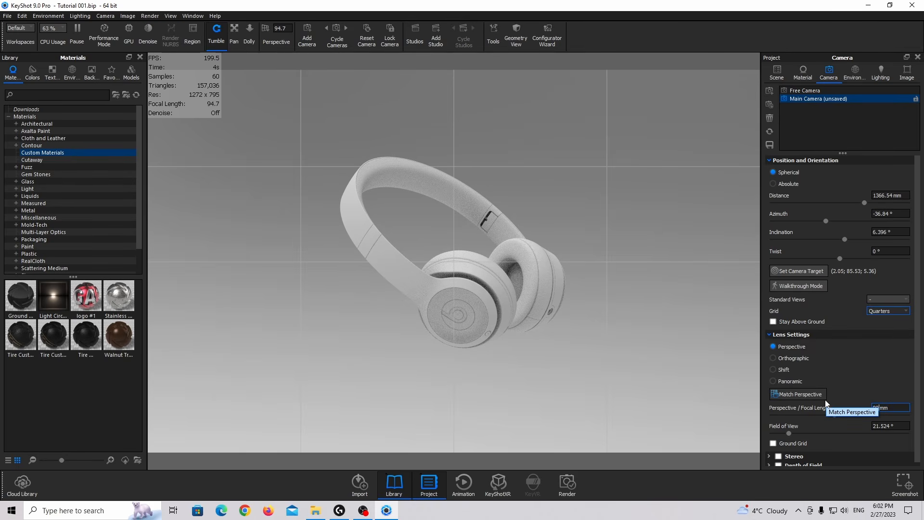
{"action": "key", "text": "Return"}
- Frame the headphones with Main Camera at about -49.3° azimuth, 2° inclination and a distance of 750 mm
{"action": "scroll", "coordinate": [504, 271], "scroll_direction": "up", "scroll_amount": 4}
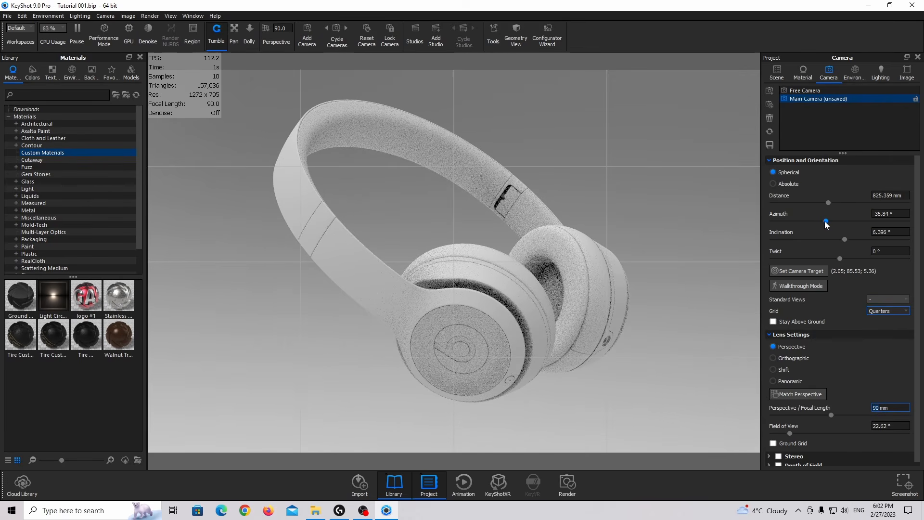
{"action": "left_click_drag", "start_coordinate": [824, 221], "coordinate": [840, 238]}
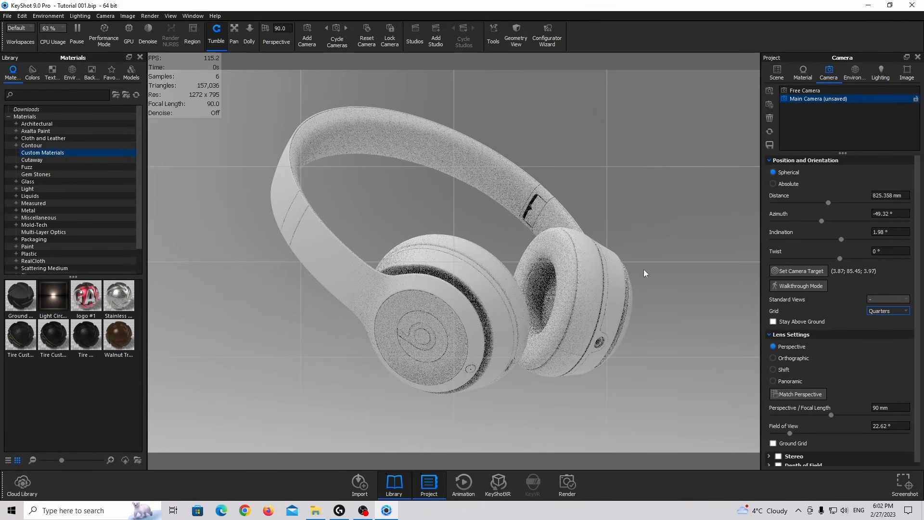
{"action": "left_click", "coordinate": [895, 195]}
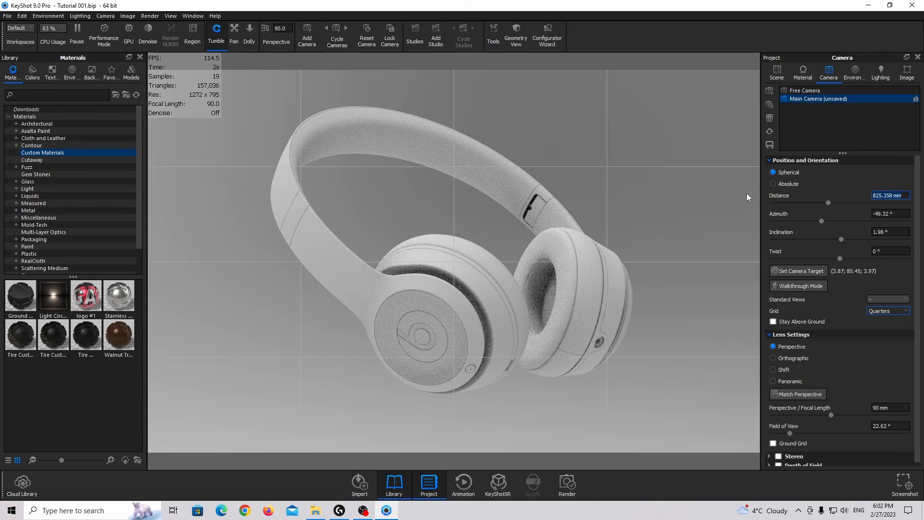
{"action": "type", "text": "700"}
{"action": "key", "text": "Return"}
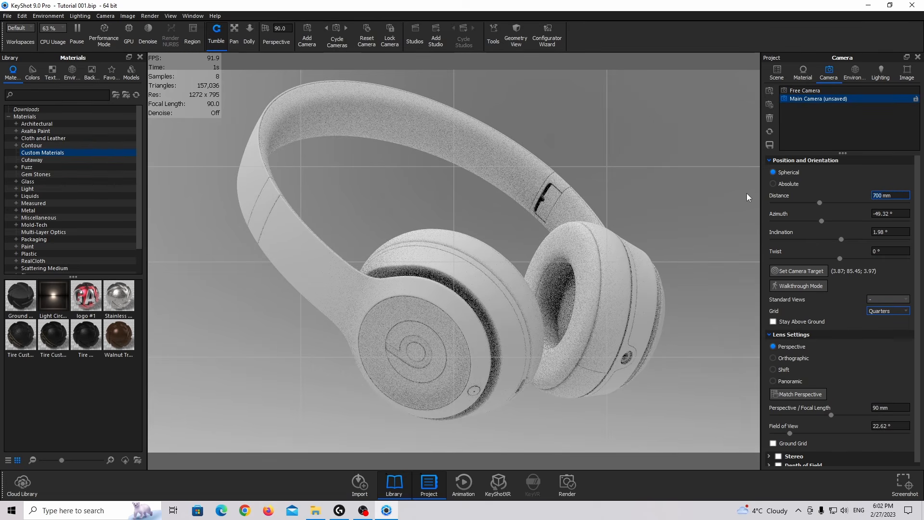
{"action": "key", "text": "ctrl+a"}
{"action": "type", "text": "750"}
{"action": "key", "text": "Return"}
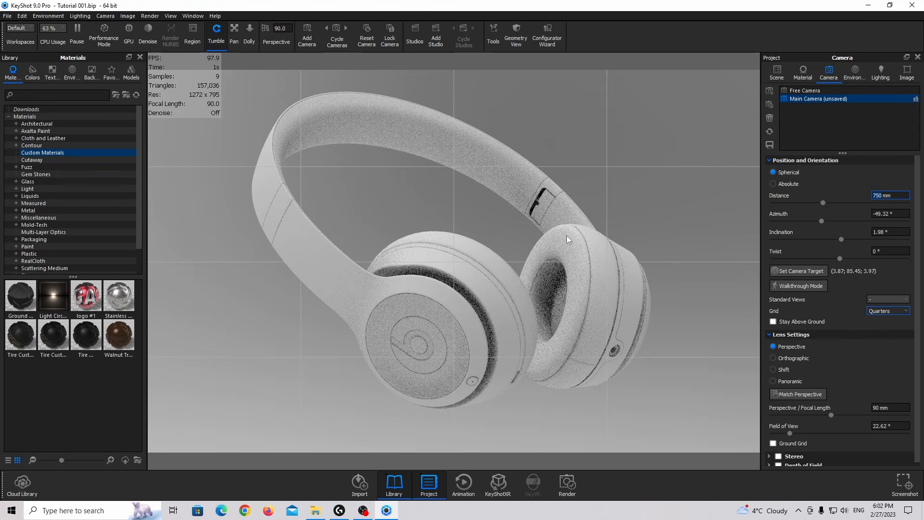
- Set the composition grid to None, and save and lock Main Camera
{"action": "left_click", "coordinate": [874, 311]}
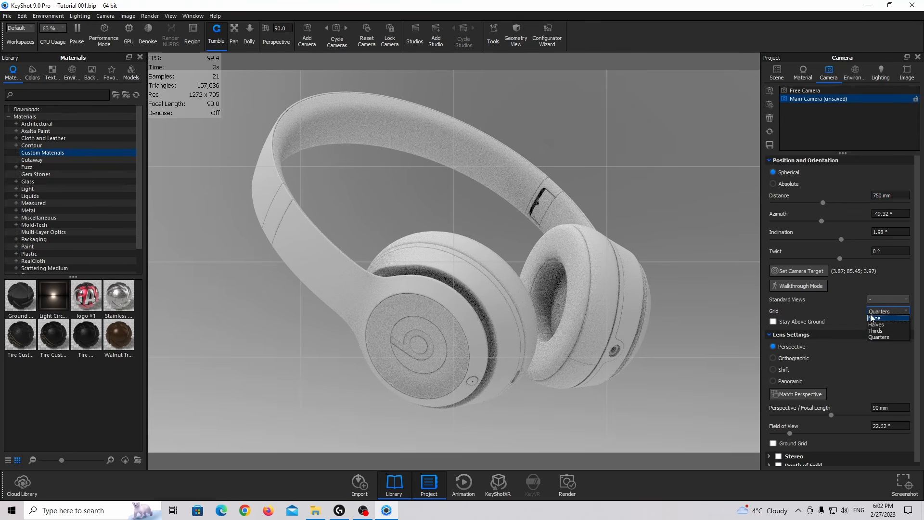
{"action": "left_click", "coordinate": [873, 318]}
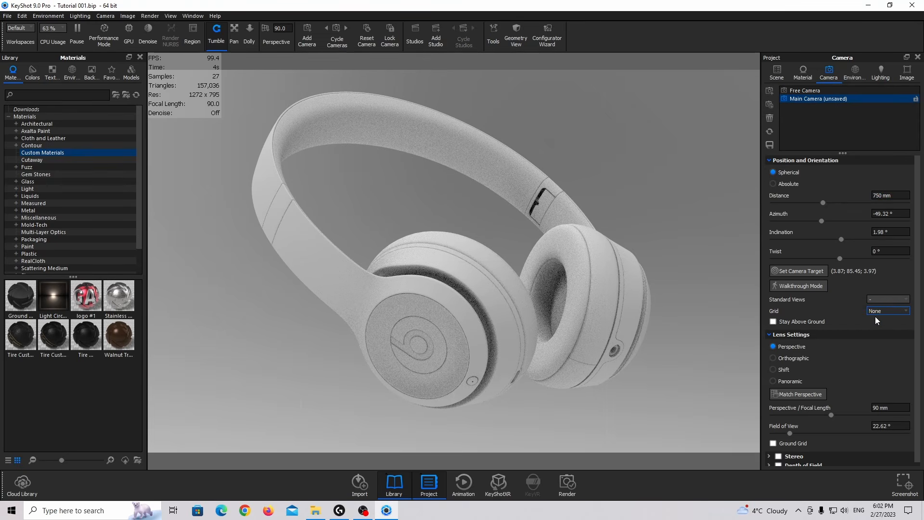
{"action": "left_click", "coordinate": [770, 143]}
{"action": "left_click", "coordinate": [916, 99]}
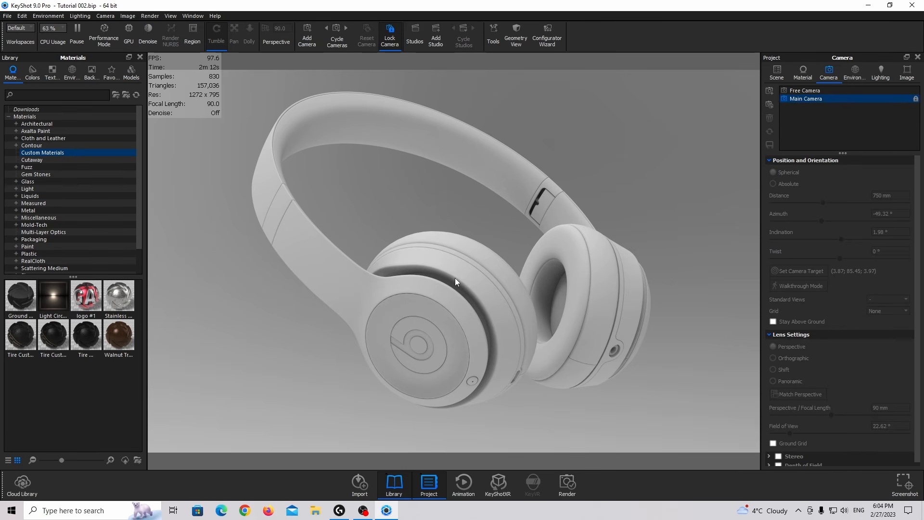
- Orbit around the headphones with Free Camera and return to the locked Main Camera
{"action": "left_click", "coordinate": [818, 90]}
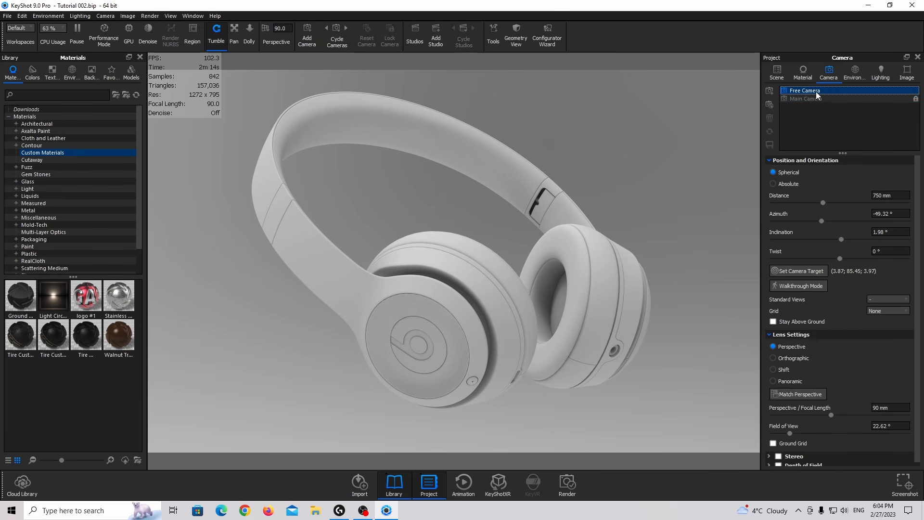
{"action": "left_click_drag", "start_coordinate": [481, 217], "coordinate": [676, 201]}
{"action": "left_click", "coordinate": [818, 99]}
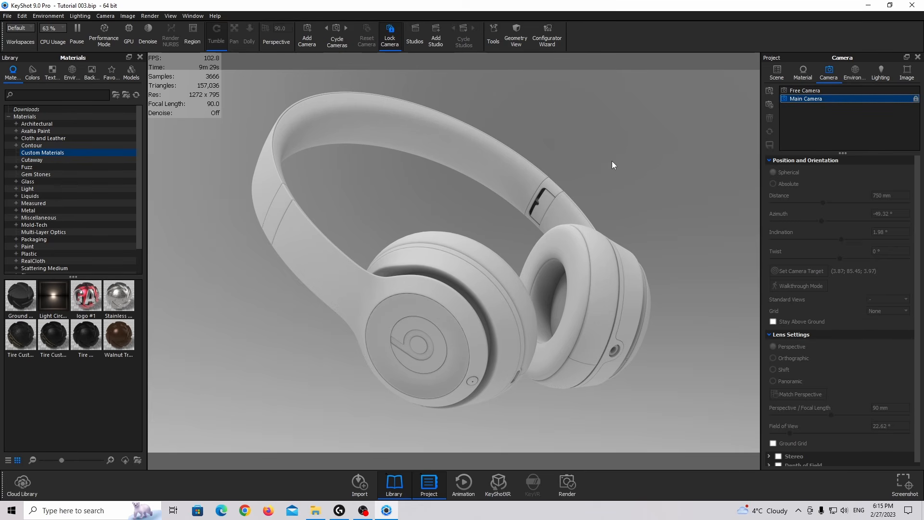
- Apply the Product lighting preset to the scene
{"action": "left_click", "coordinate": [881, 73]}
{"action": "left_click", "coordinate": [793, 133]}
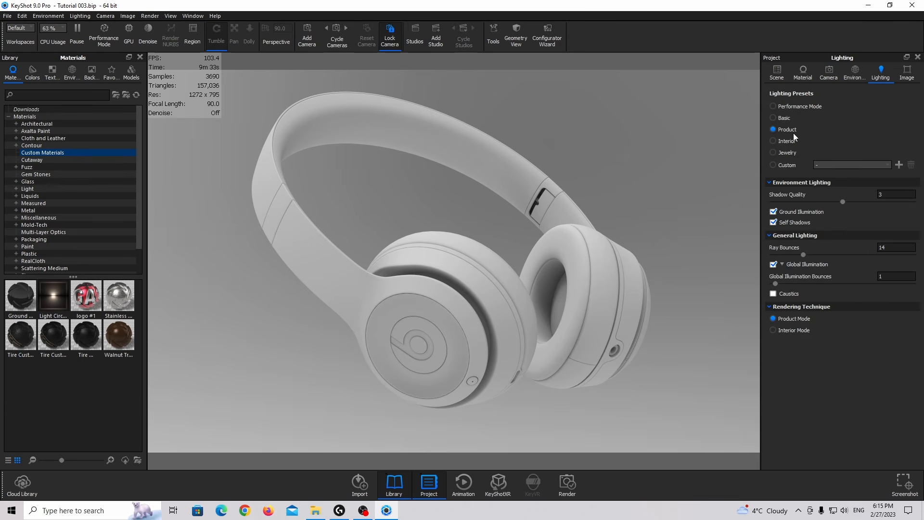
- Change the environment background to a solid white colour, #FFFFFF
{"action": "left_click", "coordinate": [855, 75]}
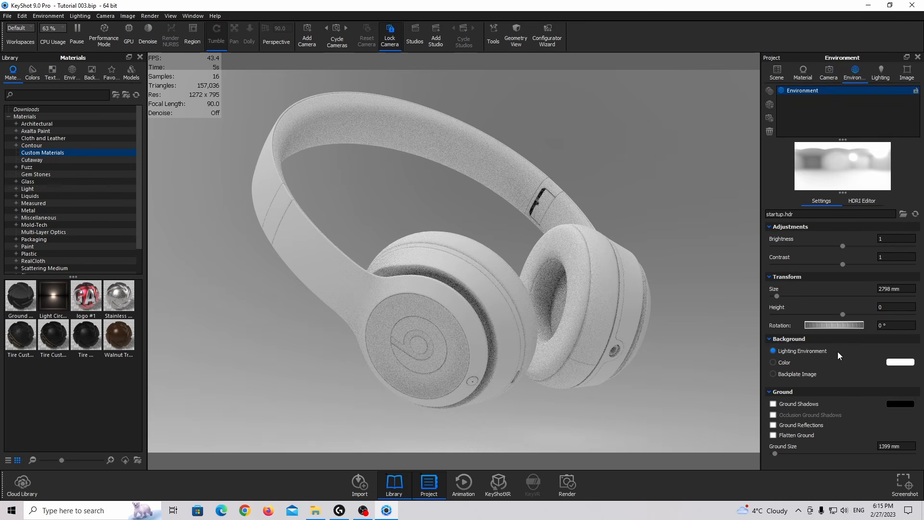
{"action": "left_click", "coordinate": [784, 364]}
{"action": "left_click", "coordinate": [900, 362]}
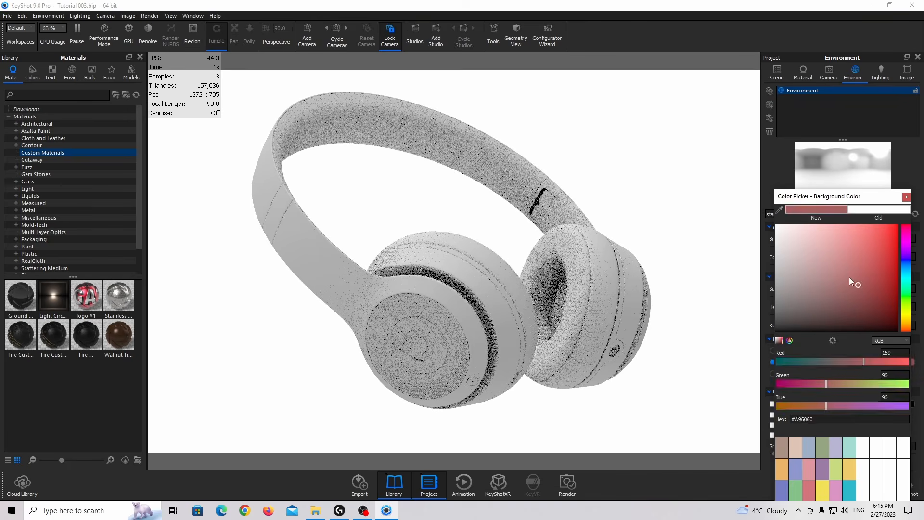
{"action": "left_click_drag", "start_coordinate": [801, 197], "coordinate": [637, 120]}
{"action": "left_click_drag", "start_coordinate": [636, 188], "coordinate": [653, 97]}
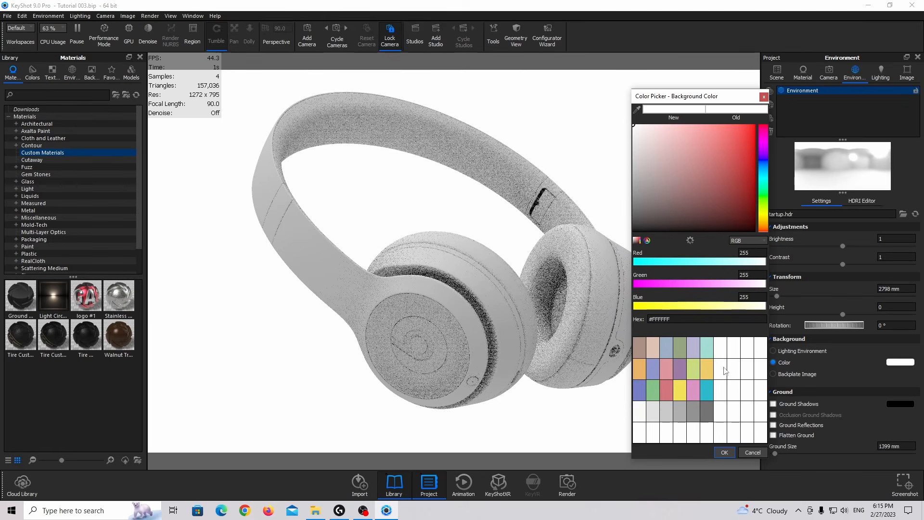
{"action": "left_click", "coordinate": [724, 453]}
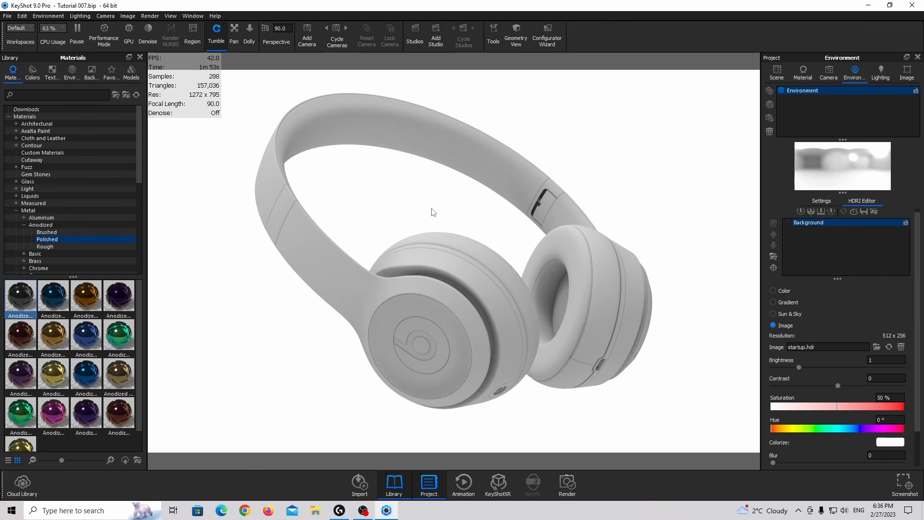
- Apply the black matte paint from the Rough paint materials to the headphones' outer shell
{"action": "scroll", "coordinate": [81, 145], "scroll_direction": "down", "scroll_amount": 6}
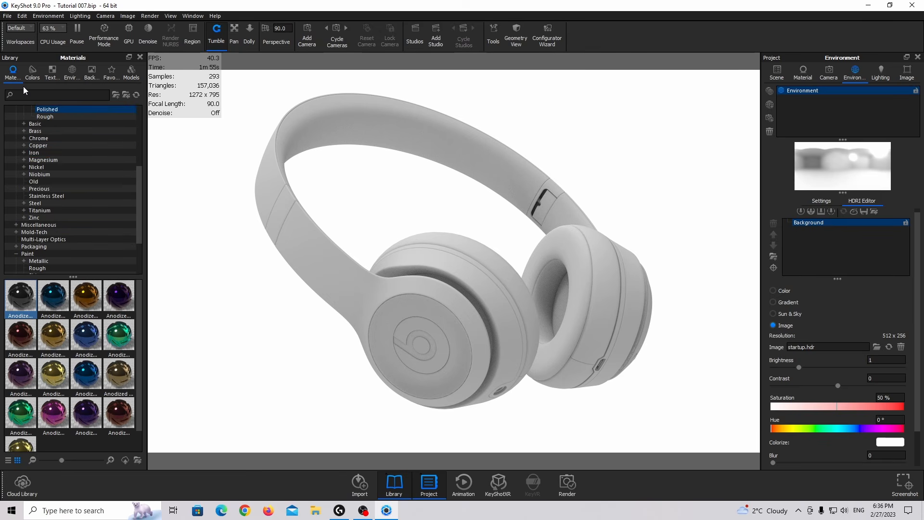
{"action": "scroll", "coordinate": [75, 216], "scroll_direction": "down", "scroll_amount": 2}
{"action": "left_click", "coordinate": [53, 210]}
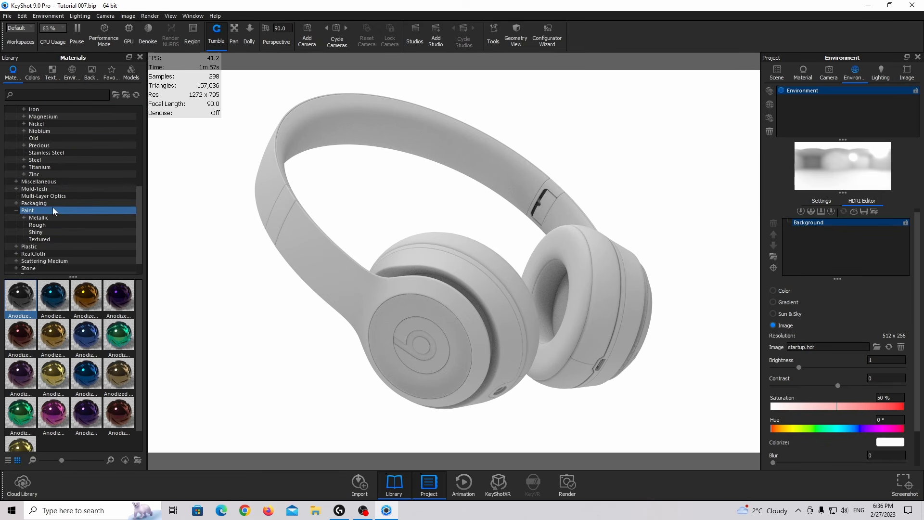
{"action": "left_click", "coordinate": [63, 225]}
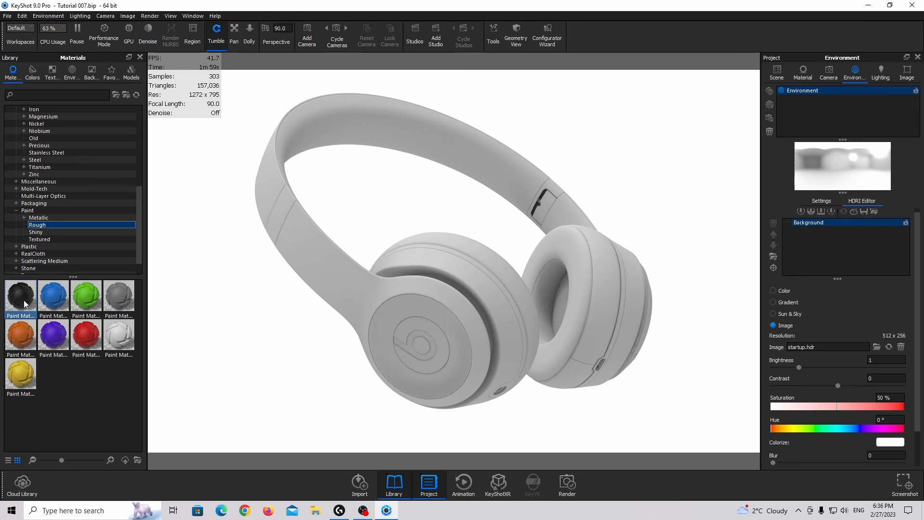
{"action": "mouse_move", "coordinate": [17, 295]}
{"action": "left_mouse_down"}
{"action": "mouse_move", "coordinate": [190, 332]}
{"action": "mouse_move", "coordinate": [354, 282]}
{"action": "left_mouse_up"}
- Set the matte black shell paint's colour to RGB 10, 10, 10
{"action": "double_click", "coordinate": [354, 282]}
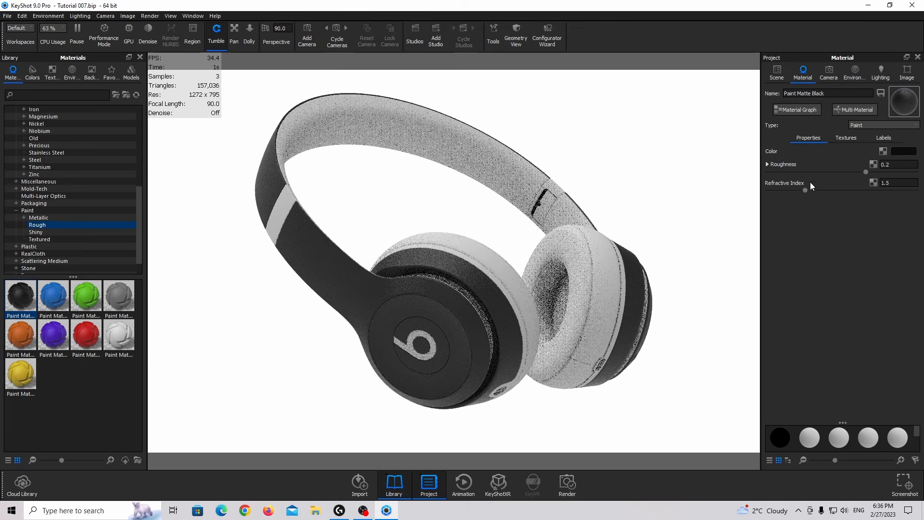
{"action": "left_click", "coordinate": [896, 151]}
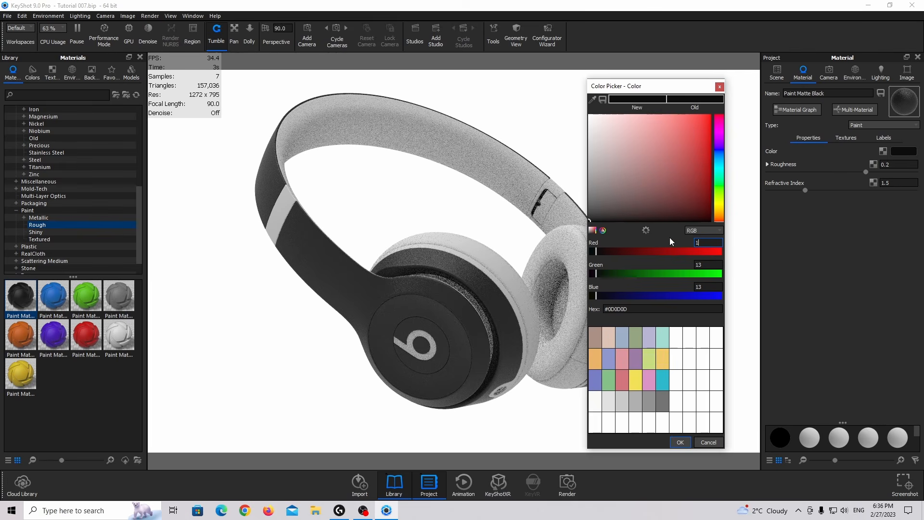
{"action": "key", "text": "Tab"}
{"action": "type", "text": "10"}
{"action": "key", "text": "Tab"}
{"action": "key", "text": "Tab"}
{"action": "type", "text": "10"}
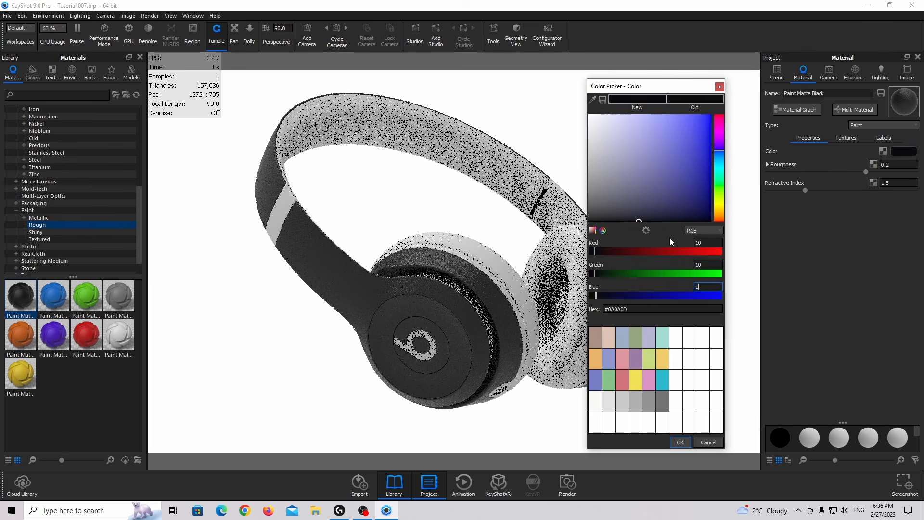
{"action": "key", "text": "Return"}
{"action": "left_click", "coordinate": [681, 442]}
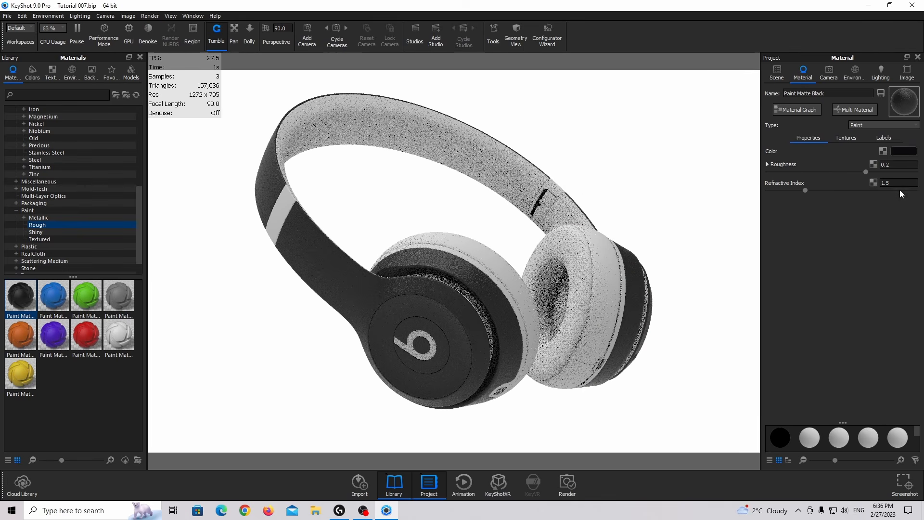
- Set the shell paint's roughness to 0.1
{"action": "left_click", "coordinate": [888, 164]}
{"action": "type", "text": "1"}
{"action": "key", "text": "Return"}
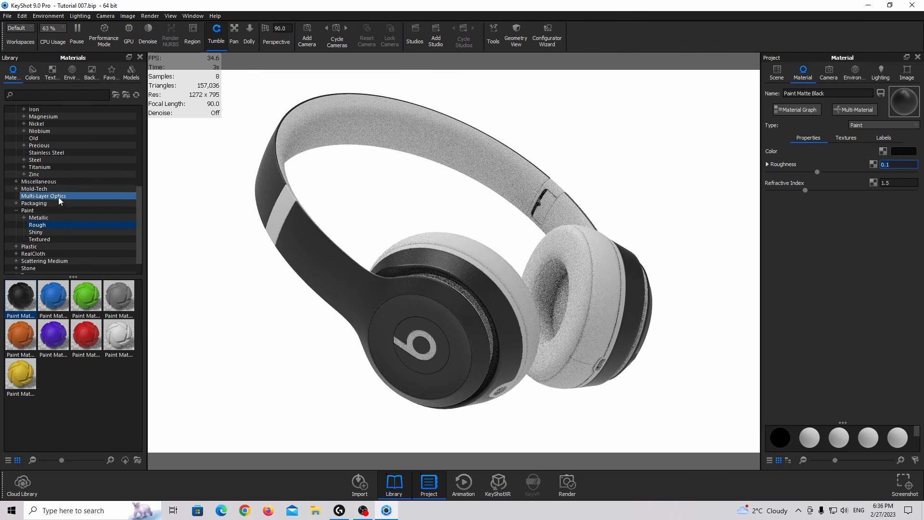
- Apply the dark polished anodized metal from the material library to the accent strip on the headband
{"action": "scroll", "coordinate": [53, 186], "scroll_direction": "up", "scroll_amount": 10}
{"action": "left_click", "coordinate": [48, 210]}
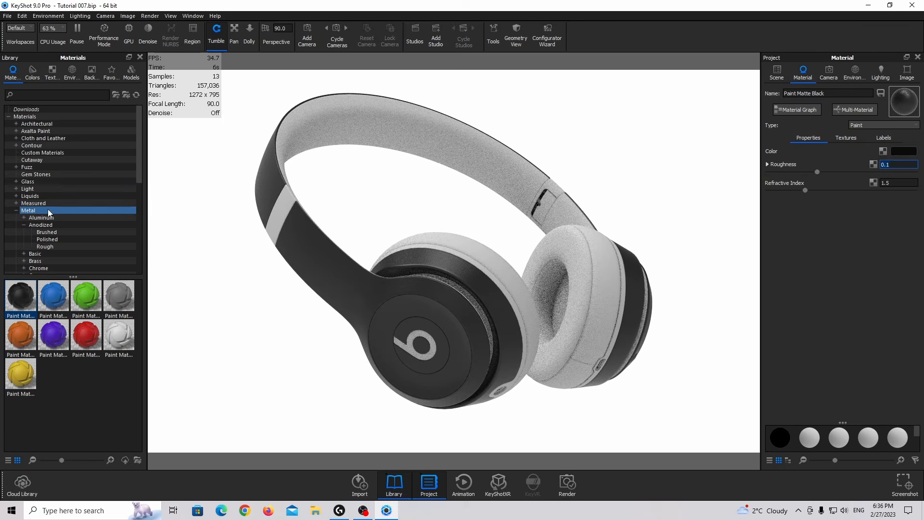
{"action": "left_click", "coordinate": [53, 224]}
{"action": "left_click", "coordinate": [47, 240]}
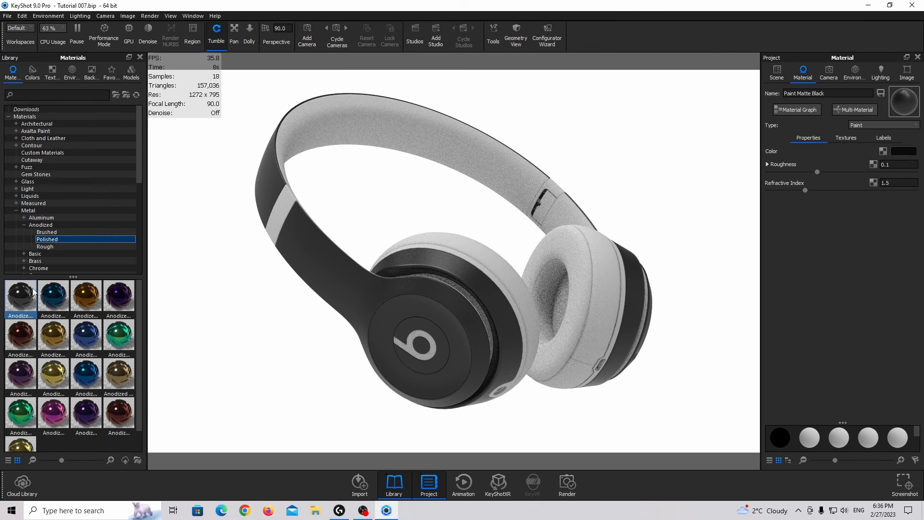
{"action": "left_click_drag", "start_coordinate": [21, 296], "coordinate": [281, 219]}
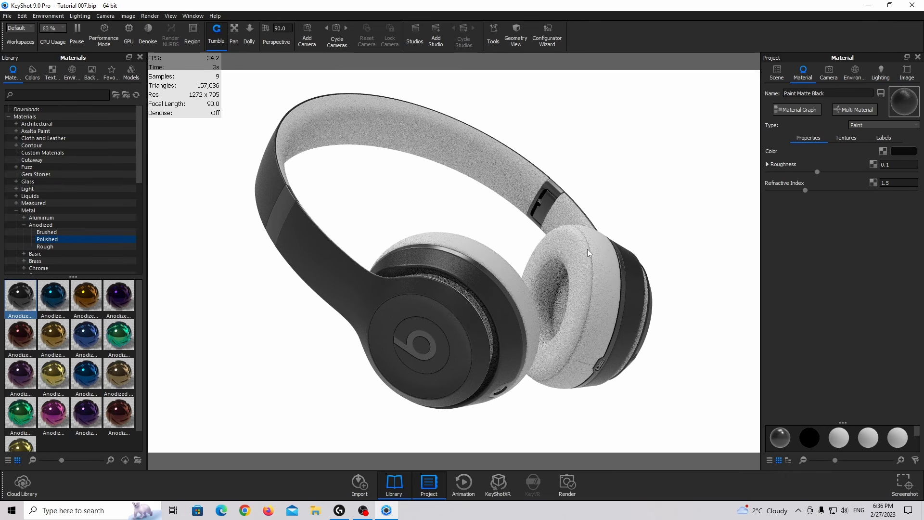
- Search the material library for soft shiny and apply the black Soft Shiny Leather to the ear cushions
{"action": "left_click", "coordinate": [53, 94]}
{"action": "type", "text": "sof"}
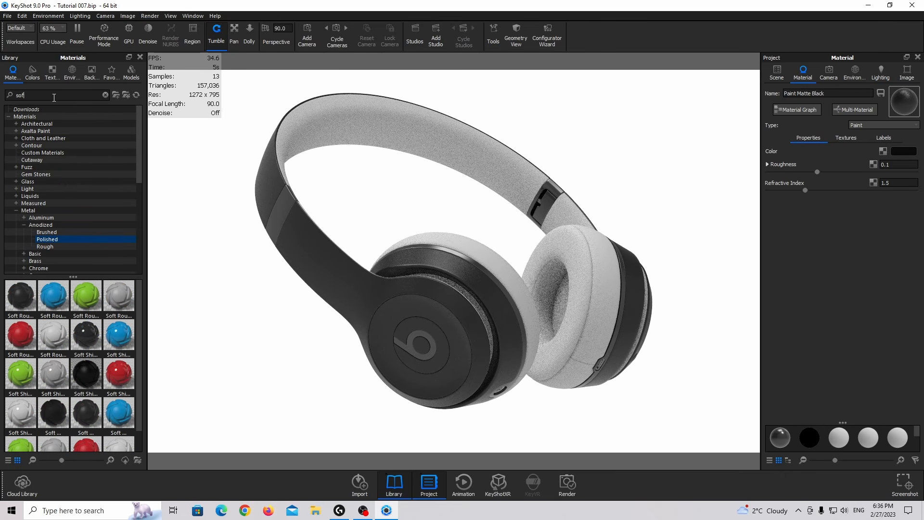
{"action": "type", "text": "t shiny"}
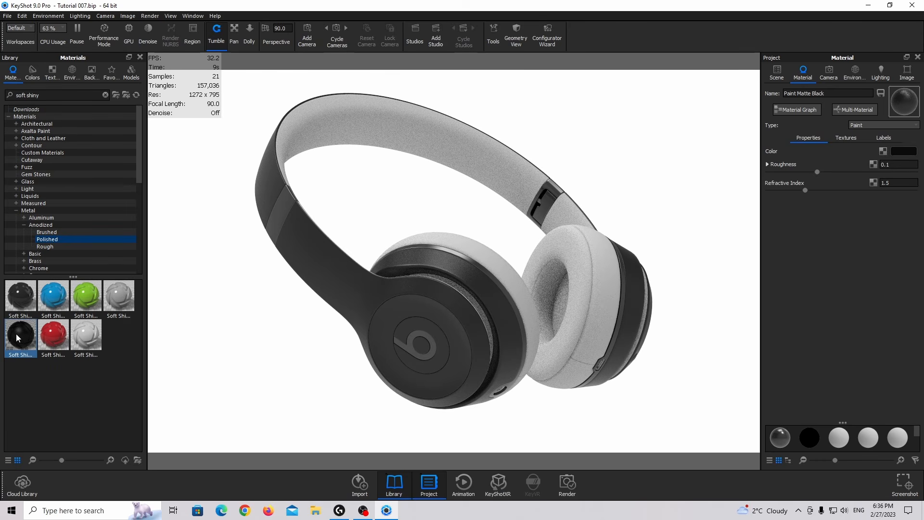
{"action": "left_click_drag", "start_coordinate": [16, 333], "coordinate": [460, 246]}
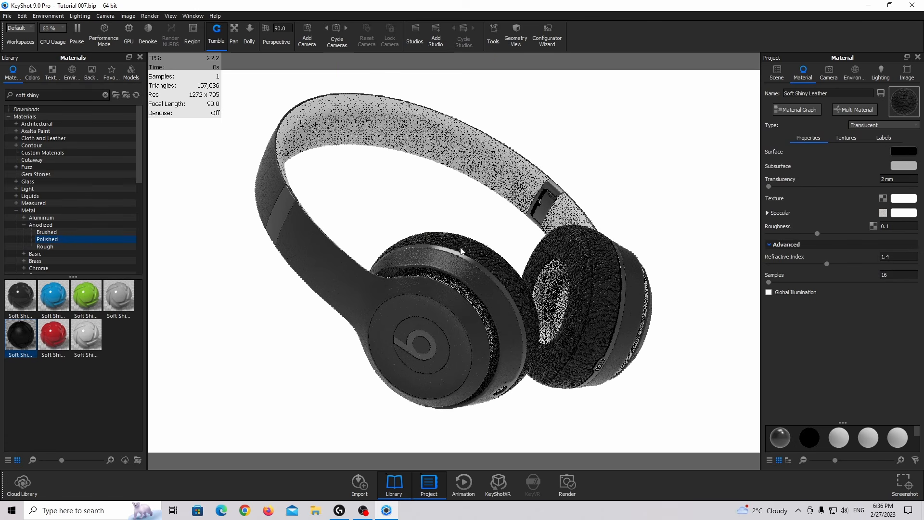
- Set the ear cushion leather's subsurface colour to light grey, #E8E8E8
{"action": "left_click", "coordinate": [904, 166]}
{"action": "left_click_drag", "start_coordinate": [674, 152], "coordinate": [502, 124]}
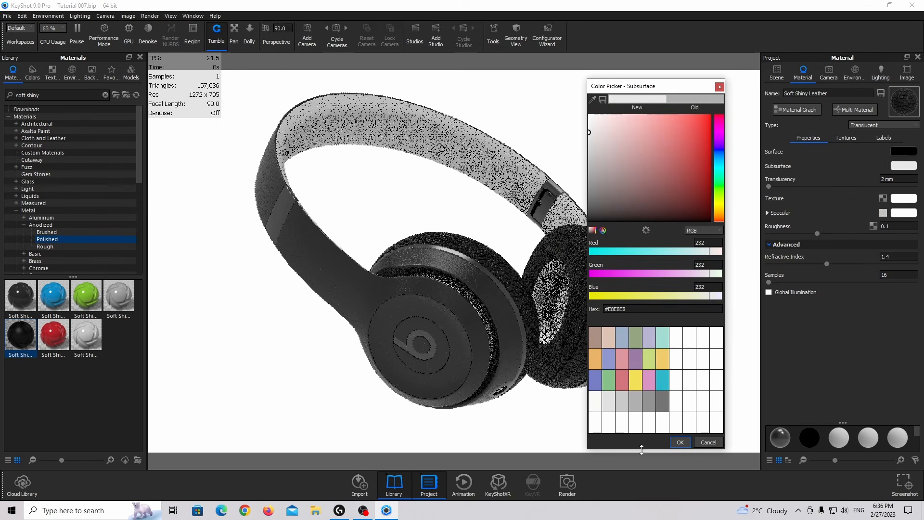
{"action": "left_click", "coordinate": [681, 442]}
- Remove the specular and bump textures from the ear cushion leather so its surface is smooth
{"action": "left_click", "coordinate": [859, 141]}
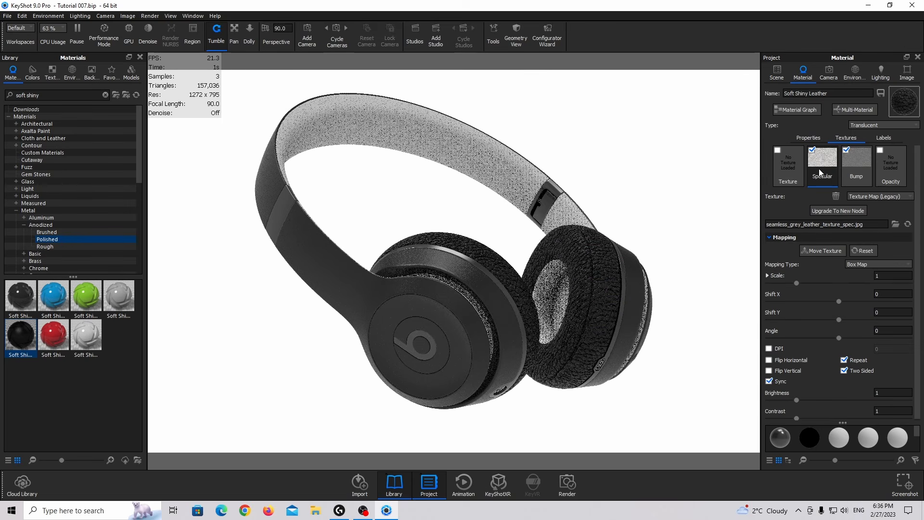
{"action": "left_click", "coordinate": [845, 183]}
{"action": "left_click", "coordinate": [842, 196]}
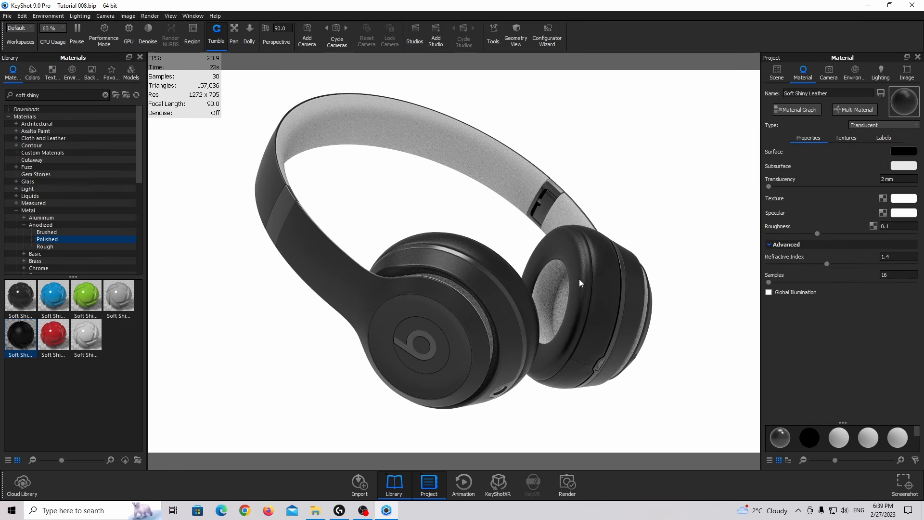
- Add a new lighting environment and name it Main Environment
{"action": "left_click", "coordinate": [849, 77]}
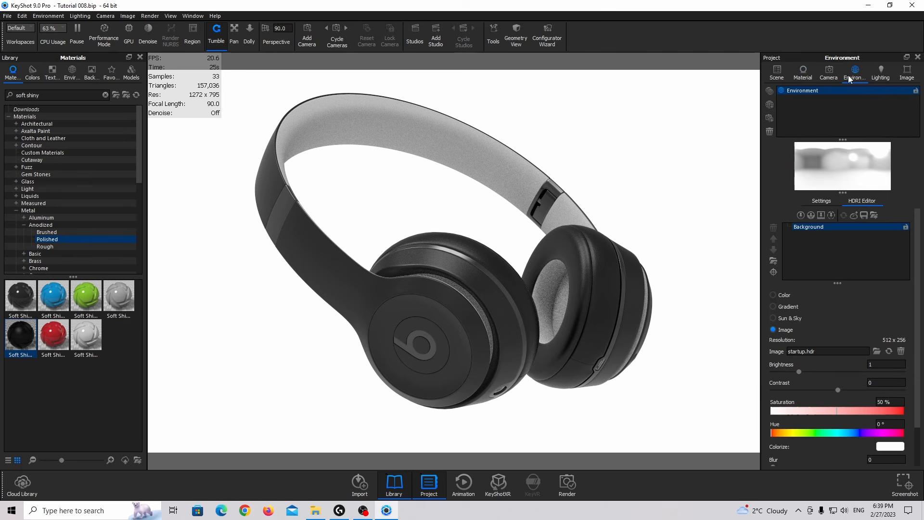
{"action": "left_click", "coordinate": [771, 105]}
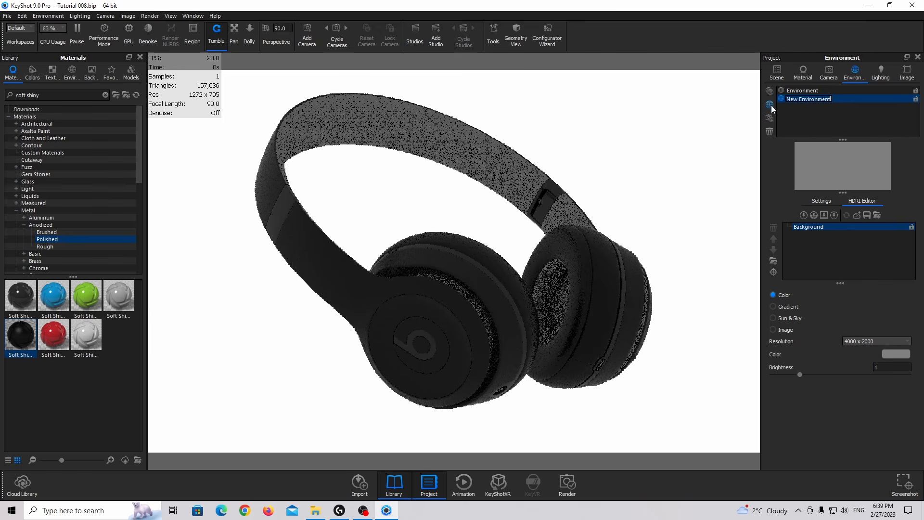
{"action": "type", "text": "Main"}
{"action": "type", "text": "nvironment"}
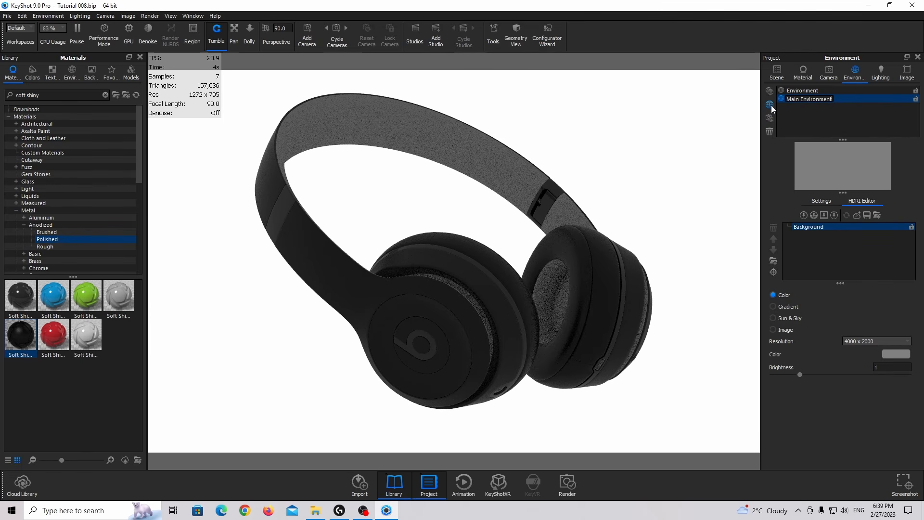
{"action": "key", "text": "Return"}
- Set Main Environment's resolution to 10000 x 5000 and its HDRI background colour to black, #000000
{"action": "left_click", "coordinate": [900, 341]}
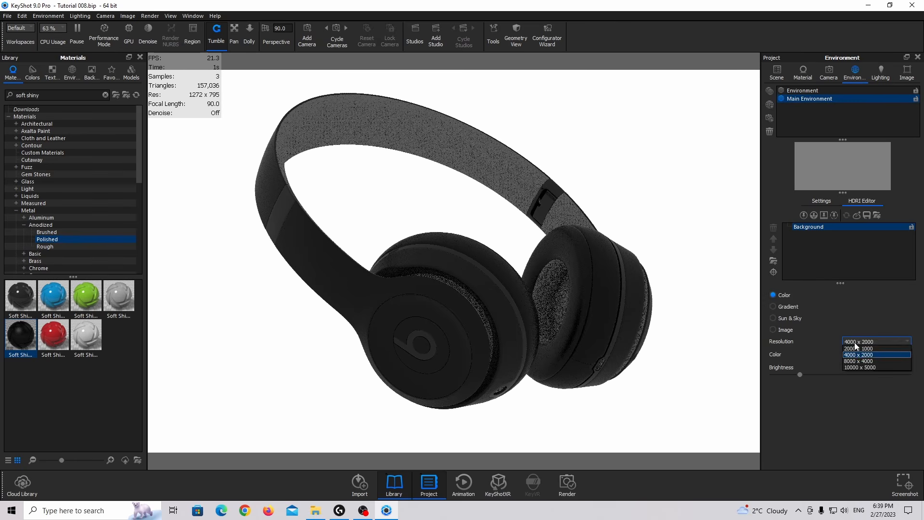
{"action": "left_click", "coordinate": [856, 368]}
{"action": "left_click", "coordinate": [891, 356]}
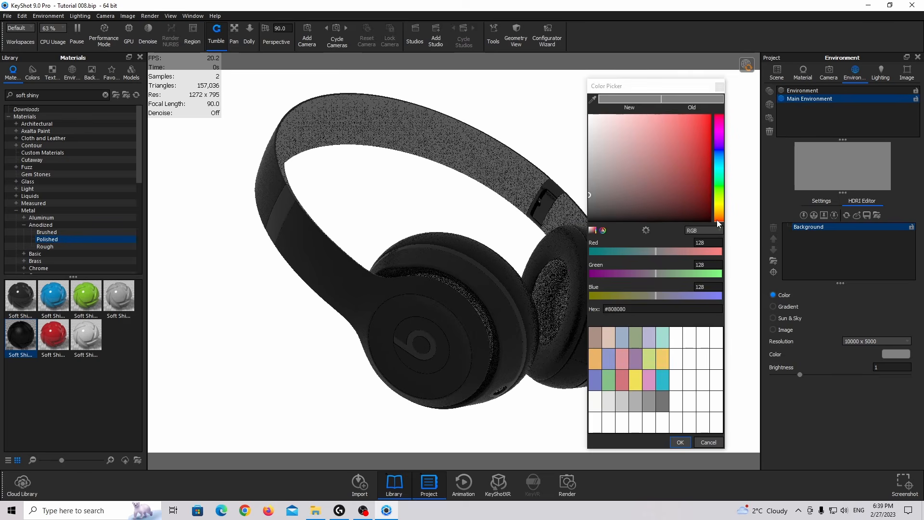
{"action": "left_click", "coordinate": [589, 221]}
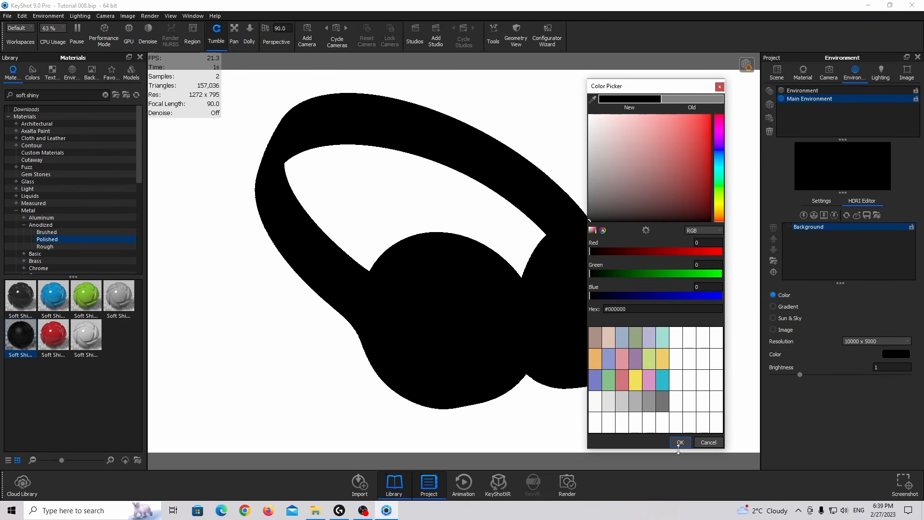
{"action": "left_click", "coordinate": [680, 442]}
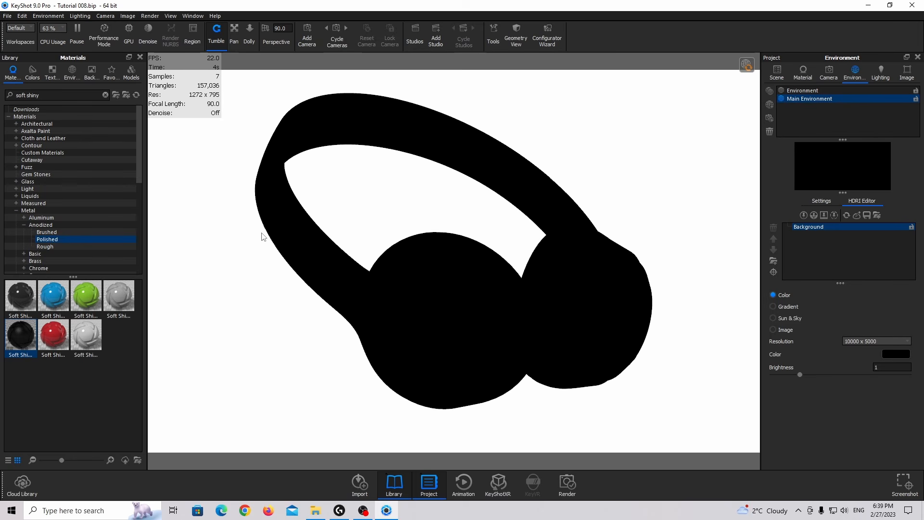
- Add a circular light pin to Main Environment with radius 40, brightness 10 and falloff 1
{"action": "left_click", "coordinate": [803, 215]}
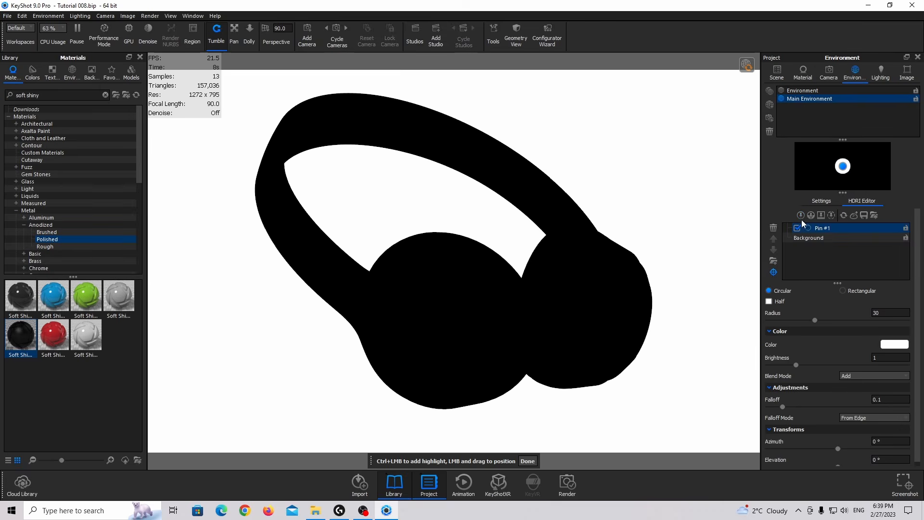
{"action": "left_click", "coordinate": [893, 313]}
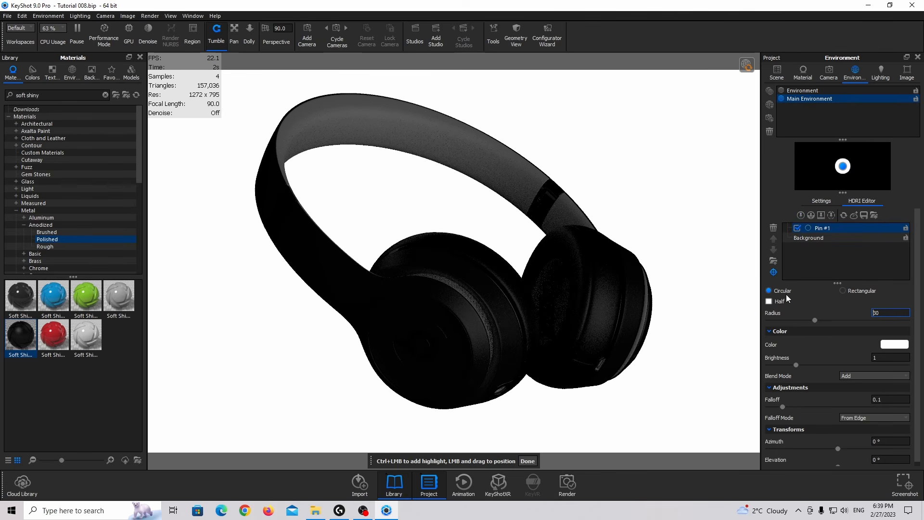
{"action": "key", "text": "Delete"}
{"action": "type", "text": "4"}
{"action": "key", "text": "Return"}
{"action": "left_click", "coordinate": [893, 357]}
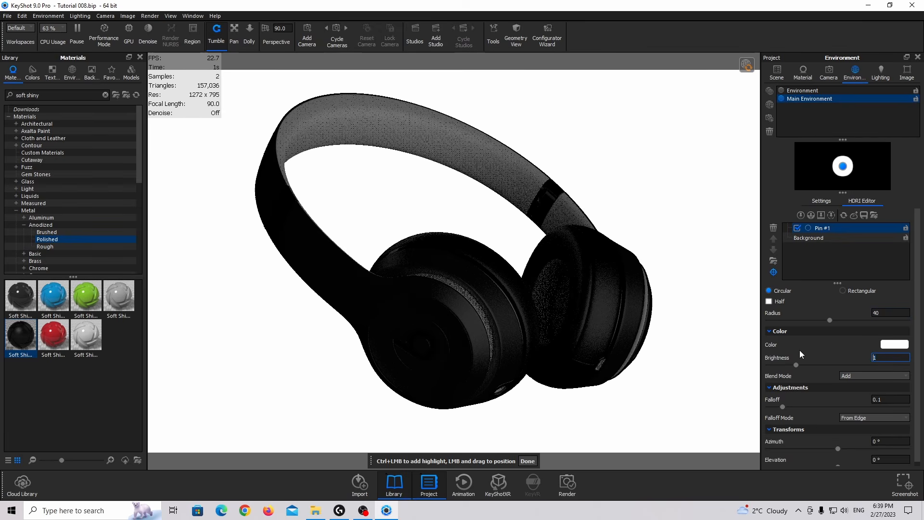
{"action": "type", "text": "10"}
{"action": "key", "text": "Return"}
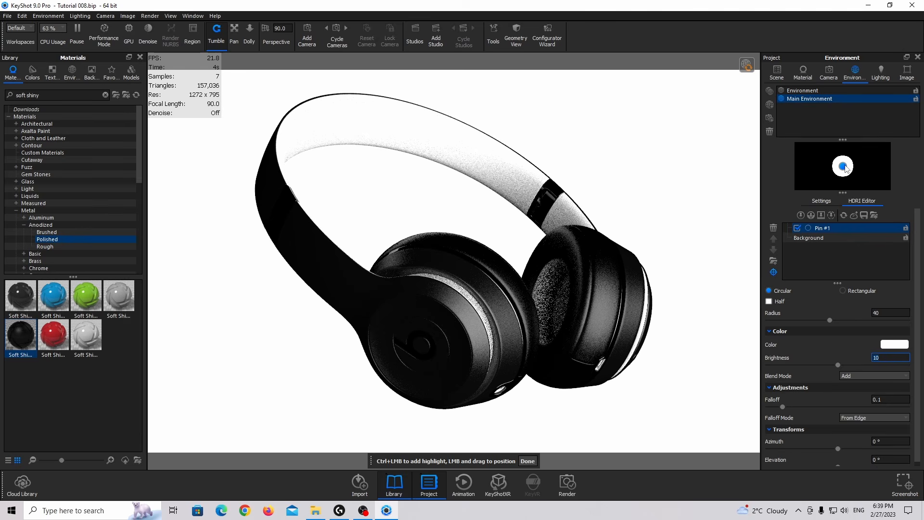
{"action": "left_click", "coordinate": [782, 408]}
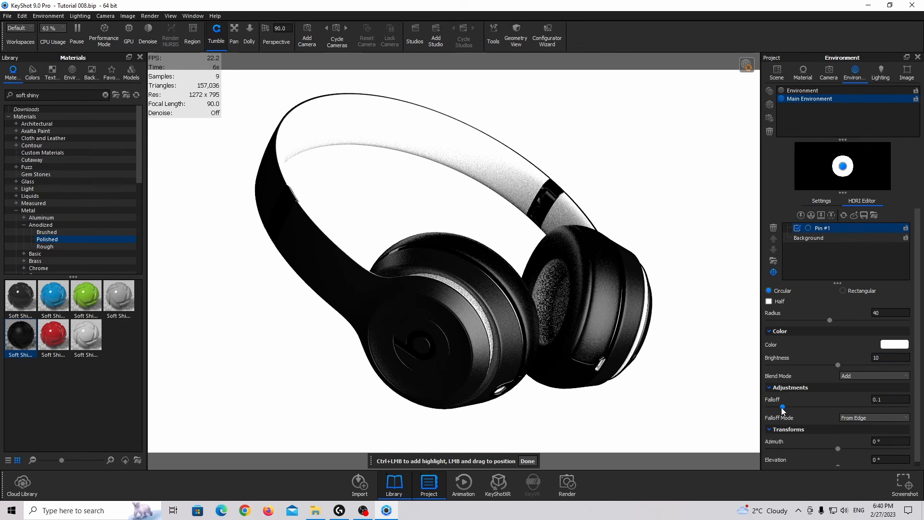
{"action": "left_click_drag", "start_coordinate": [783, 408], "coordinate": [894, 407]}
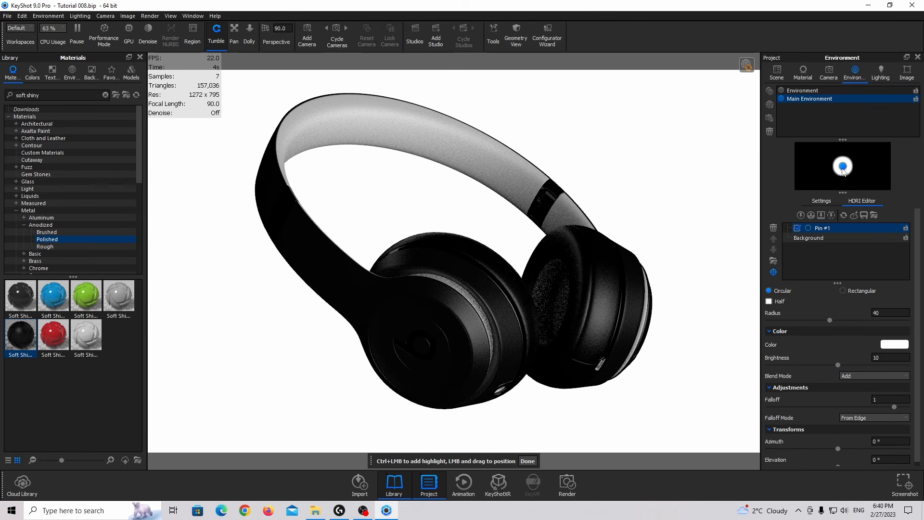
- Position the light pin to light the headphones from above, at azimuth about 71° and elevation about 79°
{"action": "mouse_move", "coordinate": [843, 171]}
{"action": "left_mouse_down"}
{"action": "mouse_move", "coordinate": [819, 165]}
{"action": "mouse_move", "coordinate": [832, 171]}
{"action": "left_mouse_up"}
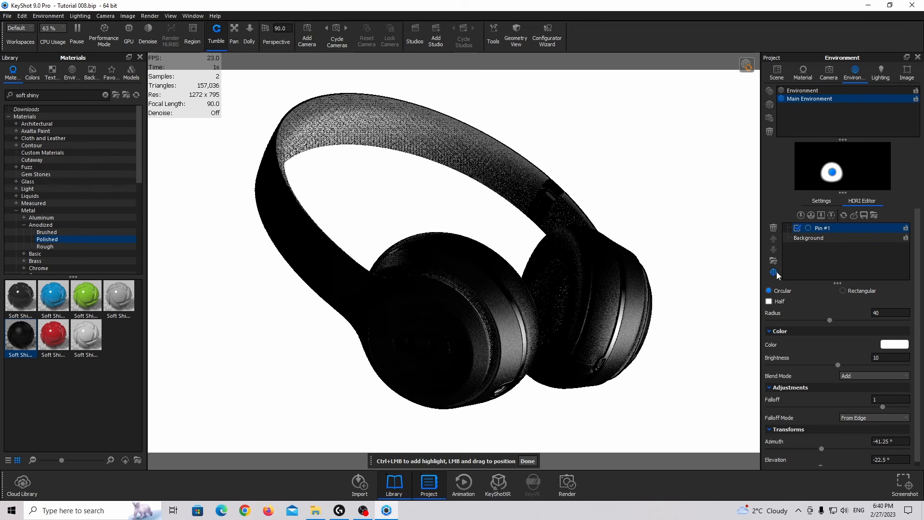
{"action": "left_click_drag", "start_coordinate": [269, 223], "coordinate": [440, 259]}
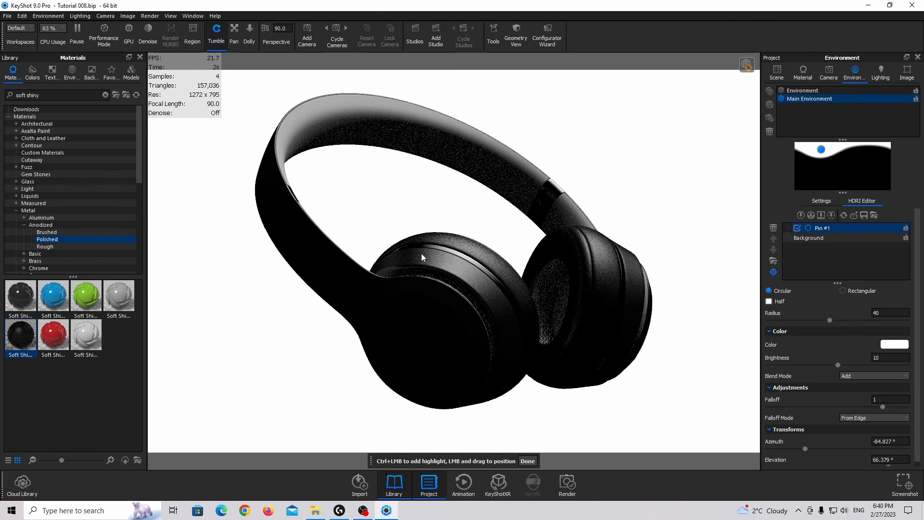
{"action": "scroll", "coordinate": [819, 395], "scroll_direction": "down", "scroll_amount": 1}
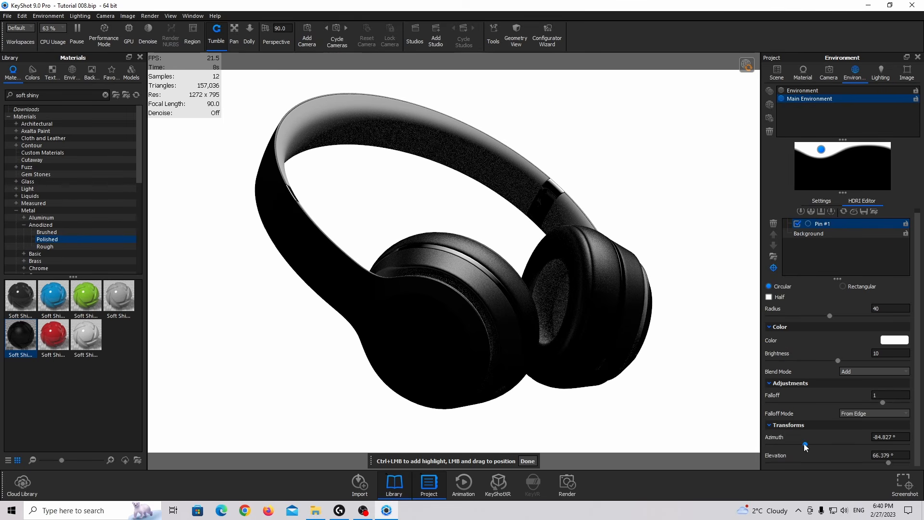
{"action": "left_click_drag", "start_coordinate": [803, 444], "coordinate": [899, 463]}
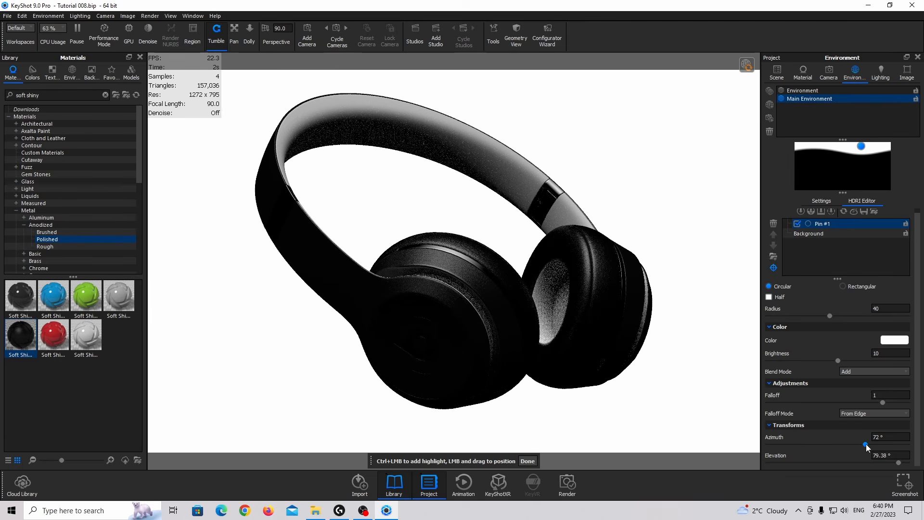
{"action": "left_click_drag", "start_coordinate": [865, 445], "coordinate": [865, 444]}
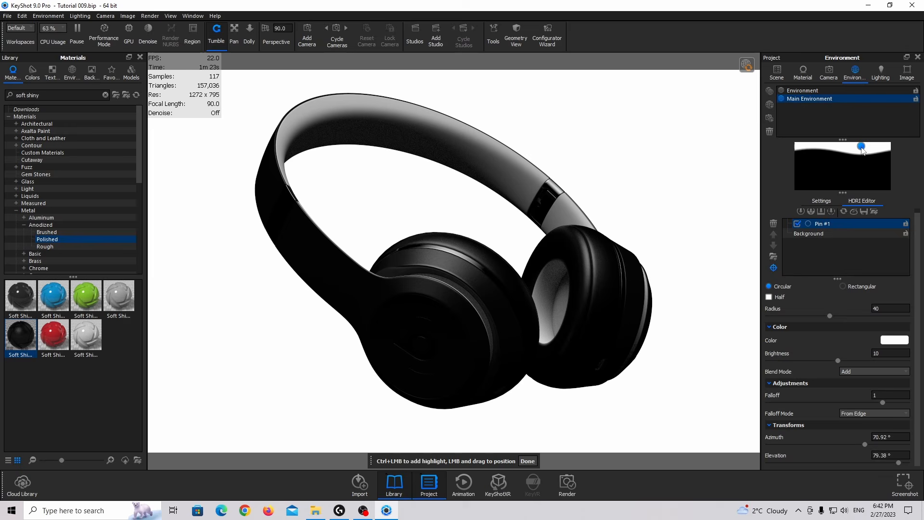
- Duplicate the light pin and place the copy near azimuth -34° and elevation -5°
{"action": "right_click", "coordinate": [862, 148]}
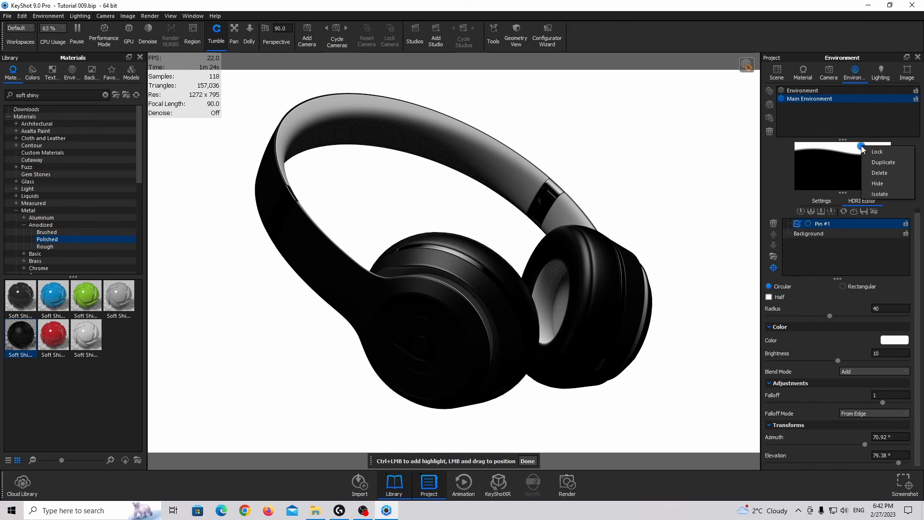
{"action": "left_click", "coordinate": [883, 162]}
{"action": "left_click_drag", "start_coordinate": [861, 147], "coordinate": [836, 163]}
- Set Pin #2's brightness to 4 and adjust its position to azimuth about -43° and elevation about -6°
{"action": "left_click_drag", "start_coordinate": [883, 354], "coordinate": [837, 352]}
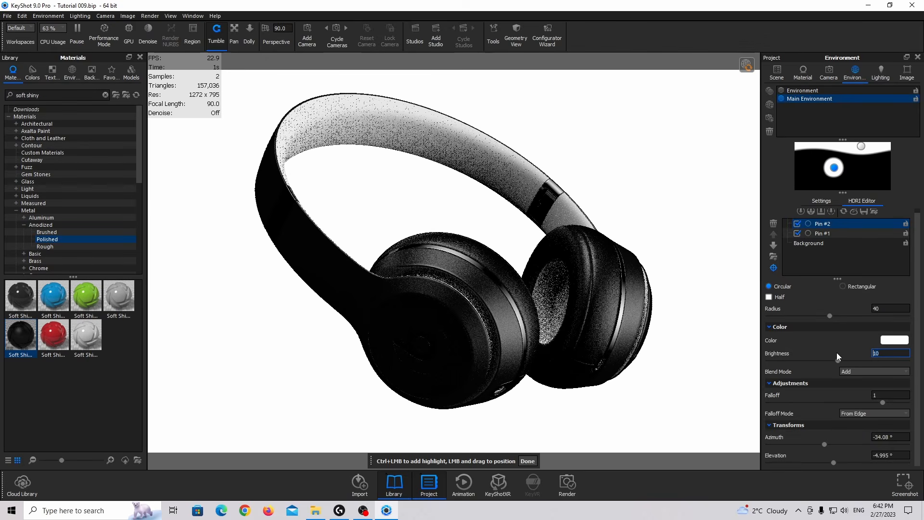
{"action": "type", "text": "4"}
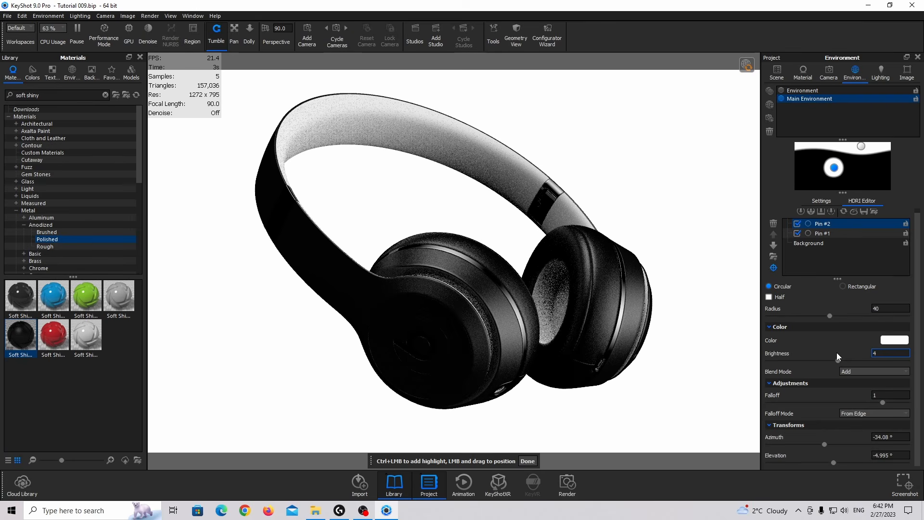
{"action": "key", "text": "Return"}
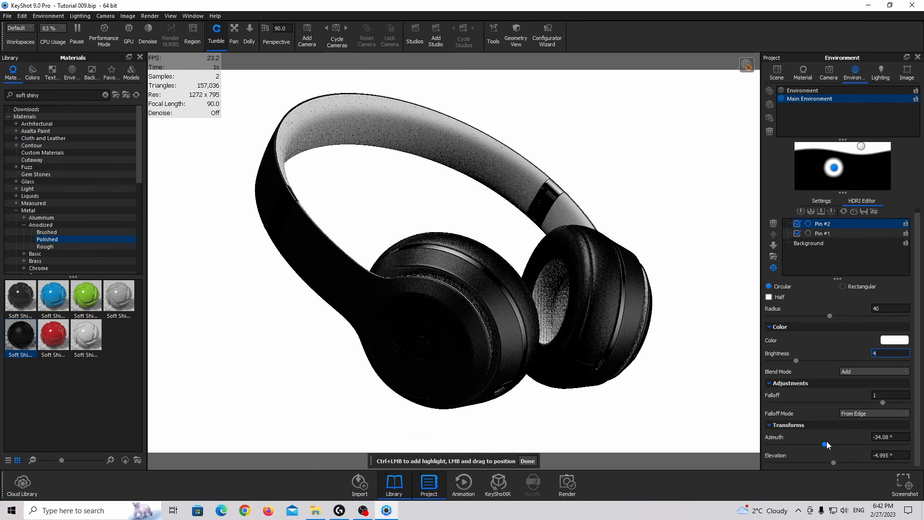
{"action": "left_click_drag", "start_coordinate": [824, 447], "coordinate": [833, 465]}
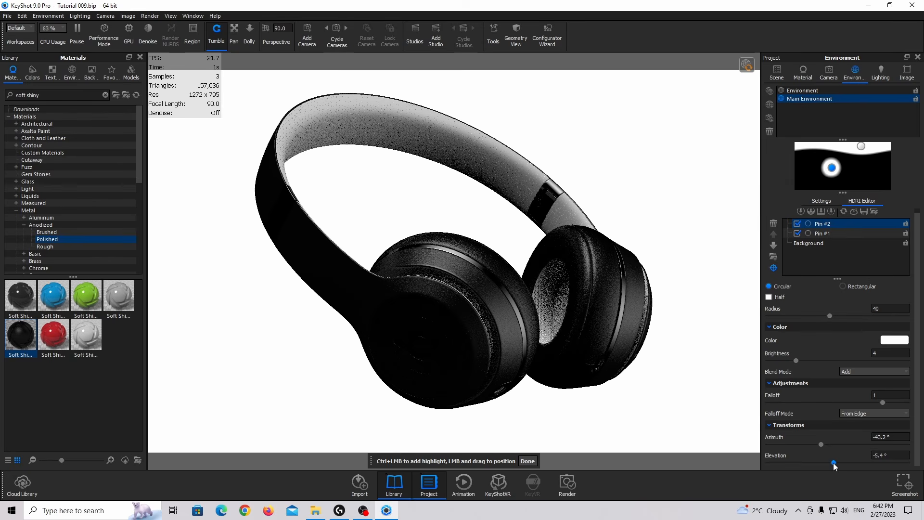
{"action": "left_click_drag", "start_coordinate": [834, 465], "coordinate": [833, 465]}
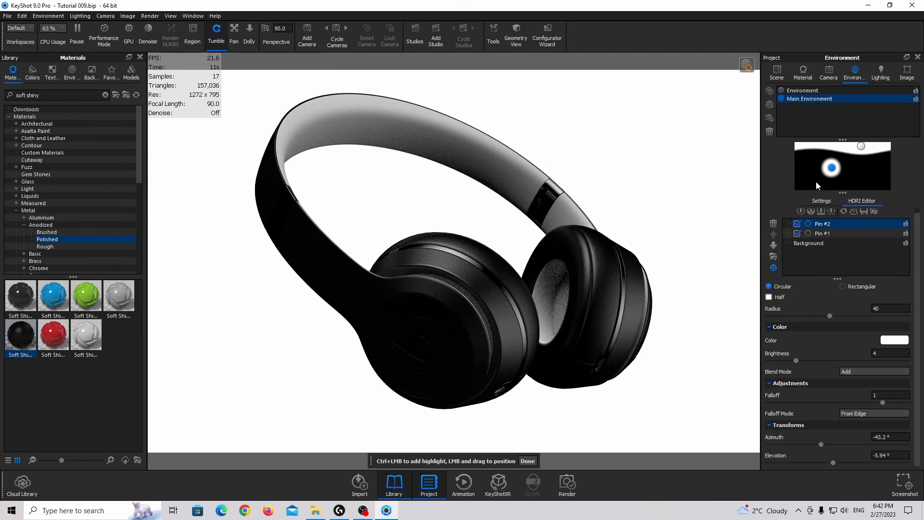
- Duplicate Pin #2, place the copy near azimuth 118° and elevation -2°, and give it radius 25 and brightness 5
{"action": "right_click", "coordinate": [831, 169]}
{"action": "left_click", "coordinate": [842, 184]}
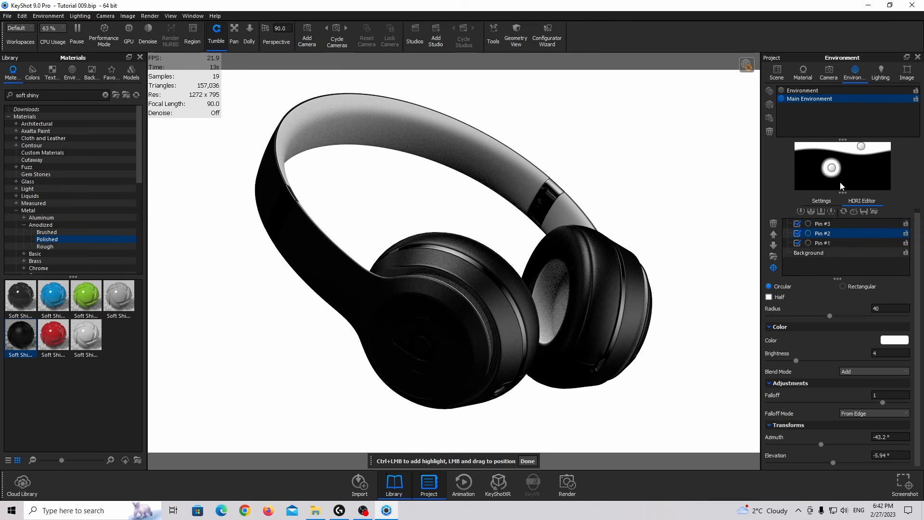
{"action": "left_click_drag", "start_coordinate": [832, 168], "coordinate": [873, 167]}
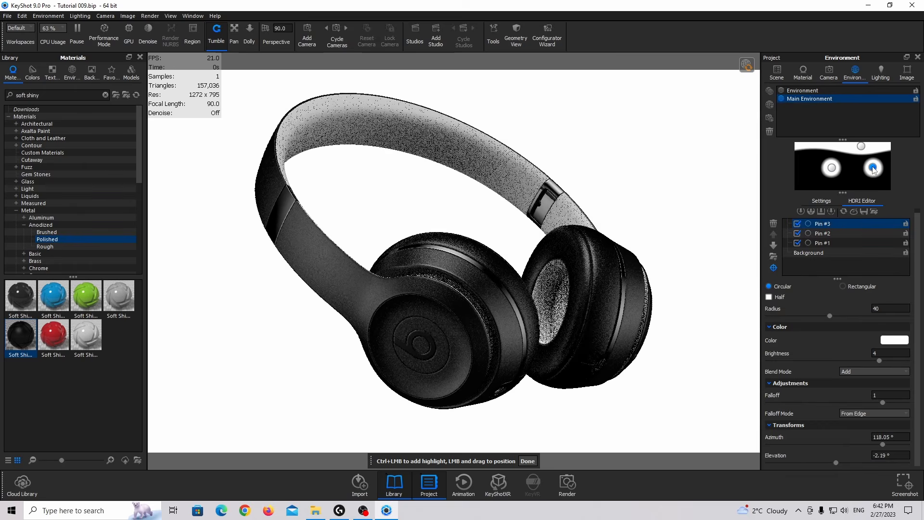
{"action": "double_click", "coordinate": [889, 308]}
{"action": "type", "text": "25"}
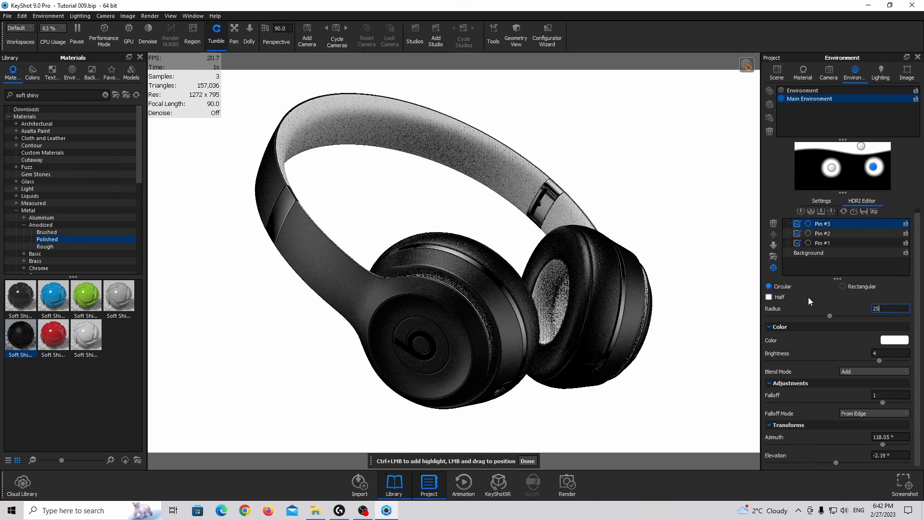
{"action": "double_click", "coordinate": [890, 353]}
{"action": "type", "text": "5"}
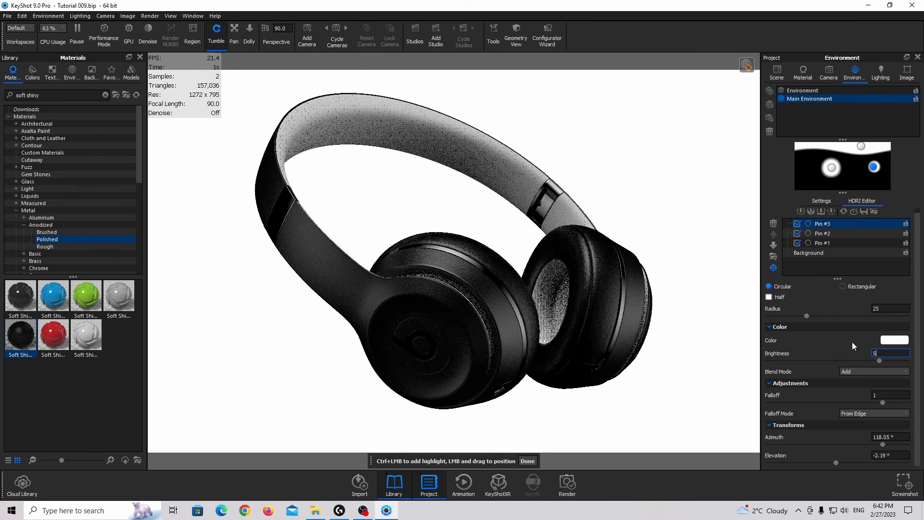
{"action": "key", "text": "Return"}
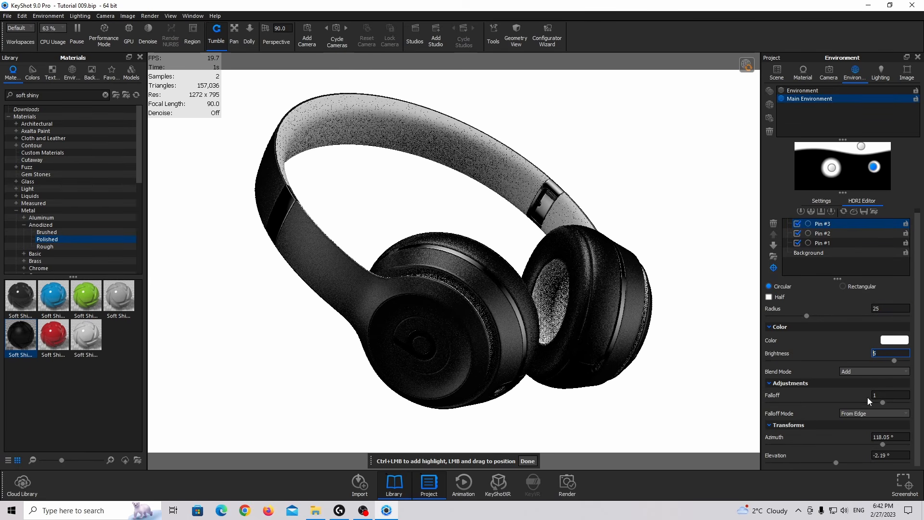
- Fine-tune Pin #3's position to azimuth about 122° and elevation about -28°
{"action": "mouse_move", "coordinate": [883, 445]}
{"action": "left_mouse_down"}
{"action": "mouse_move", "coordinate": [865, 451]}
{"action": "mouse_move", "coordinate": [887, 445]}
{"action": "left_mouse_up"}
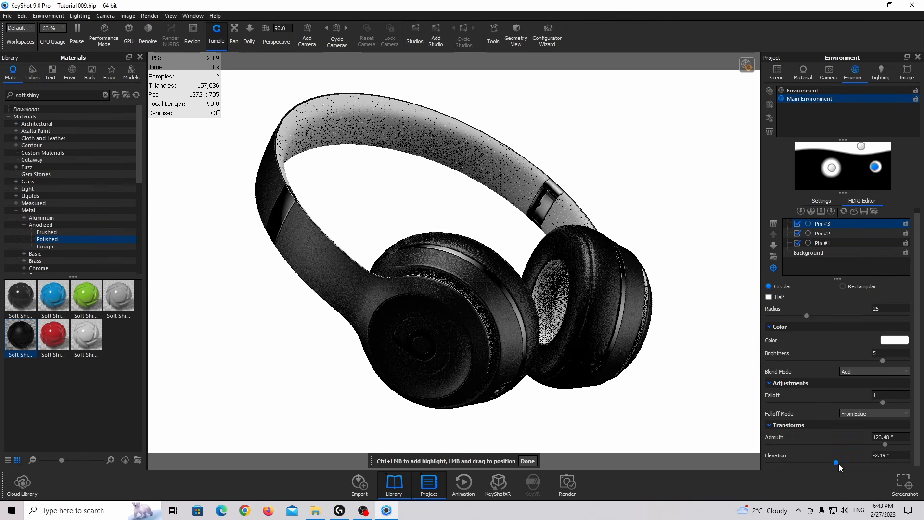
{"action": "left_click_drag", "start_coordinate": [837, 463], "coordinate": [818, 457]}
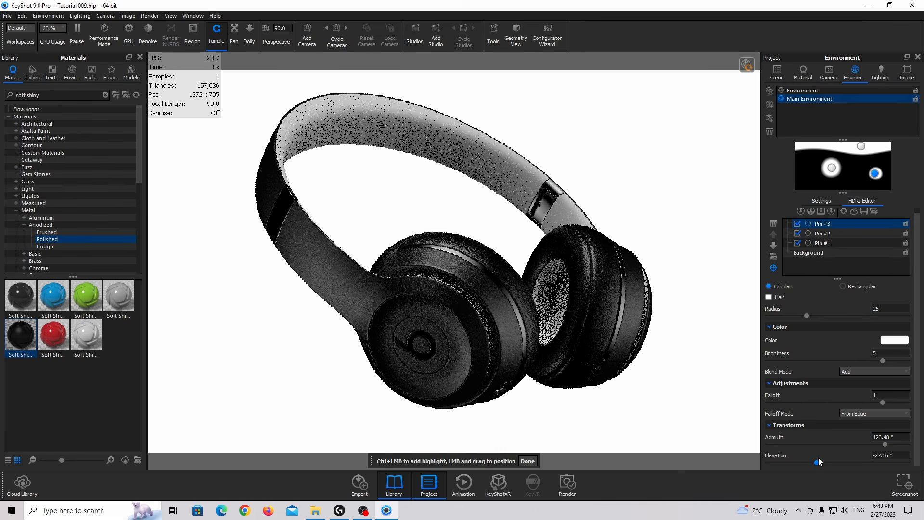
{"action": "left_click_drag", "start_coordinate": [888, 444], "coordinate": [885, 445]}
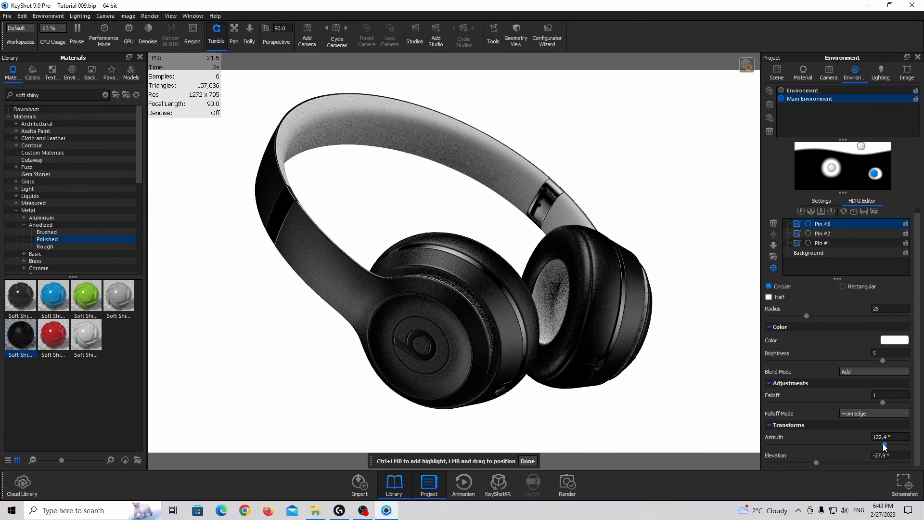
- Duplicate Pin #3, set the copy's radius to 35 and position it near azimuth 121° and elevation -3°
{"action": "right_click", "coordinate": [875, 174]}
{"action": "left_click", "coordinate": [887, 188]}
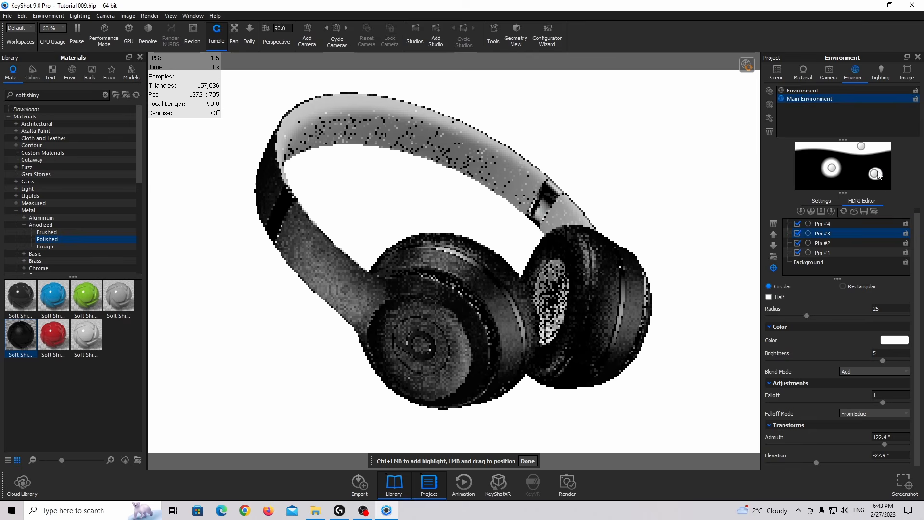
{"action": "left_click_drag", "start_coordinate": [877, 174], "coordinate": [878, 163]}
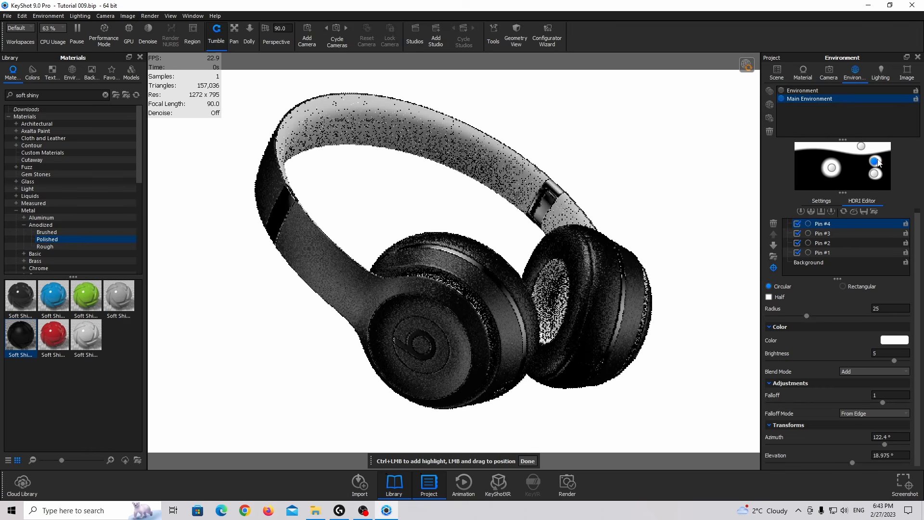
{"action": "left_click_drag", "start_coordinate": [884, 309], "coordinate": [859, 306]}
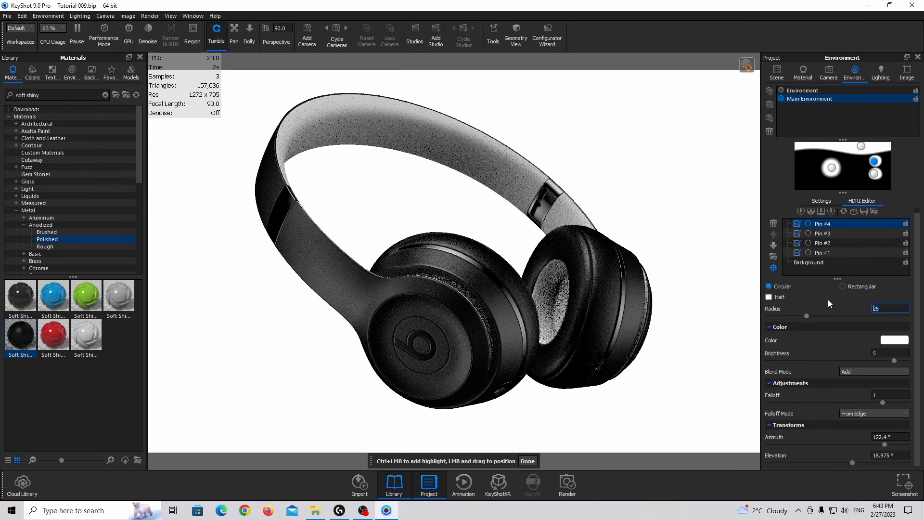
{"action": "type", "text": "35"}
{"action": "key", "text": "Return"}
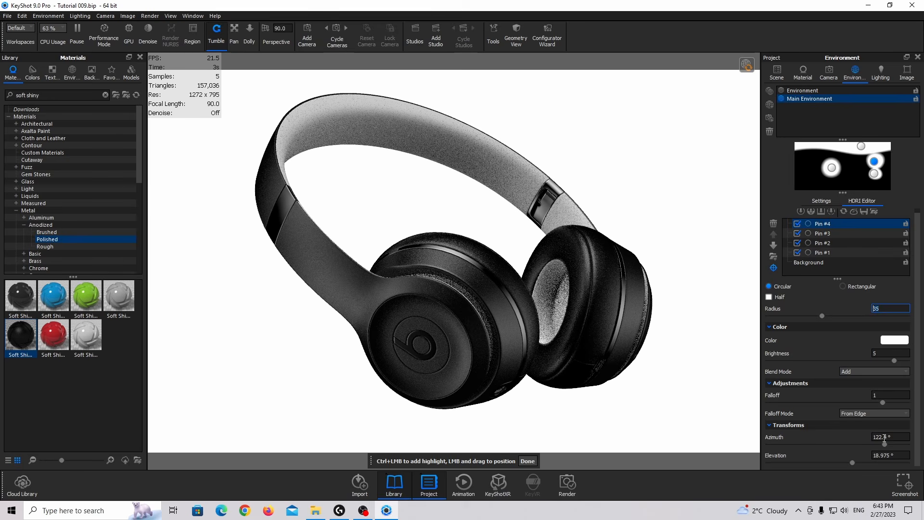
{"action": "left_click_drag", "start_coordinate": [884, 444], "coordinate": [836, 461]}
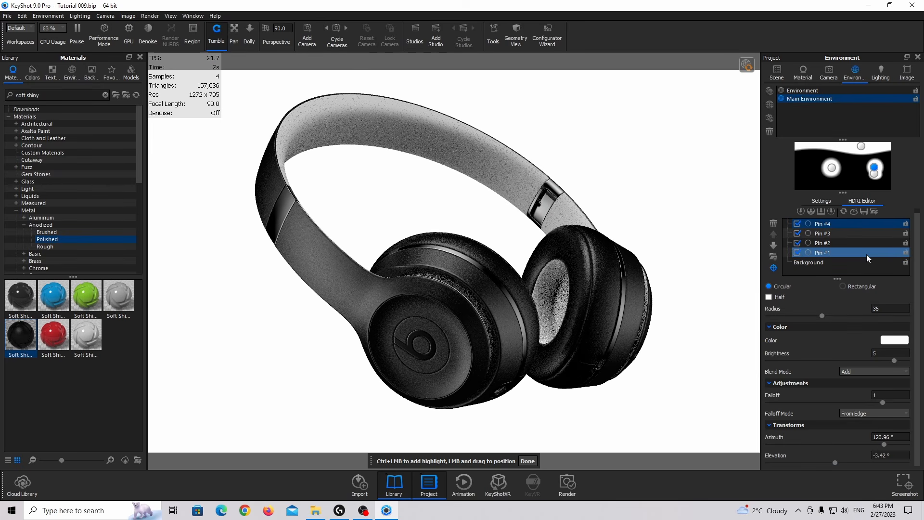
- Duplicate Pin #4, place the copy near azimuth -136° and elevation 8°, and set its brightness to 4
{"action": "right_click", "coordinate": [874, 167]}
{"action": "left_click", "coordinate": [879, 183]}
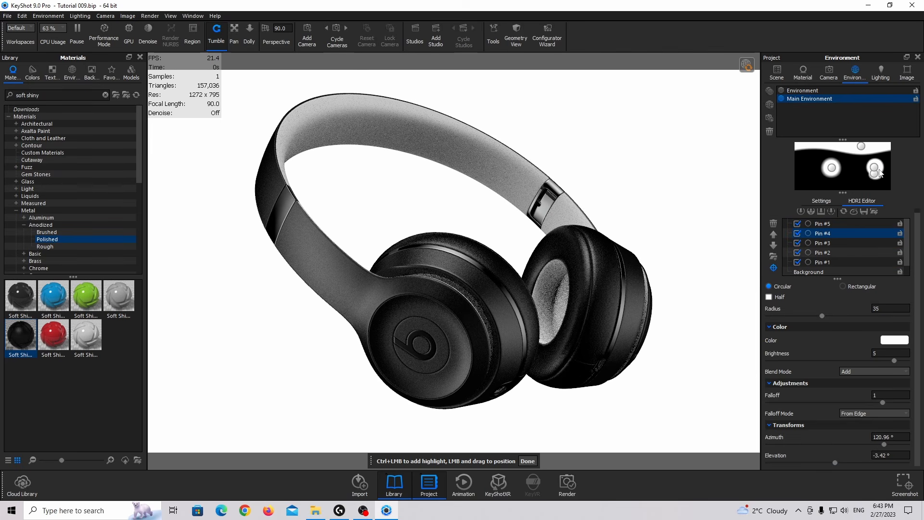
{"action": "left_click_drag", "start_coordinate": [878, 172], "coordinate": [811, 169]}
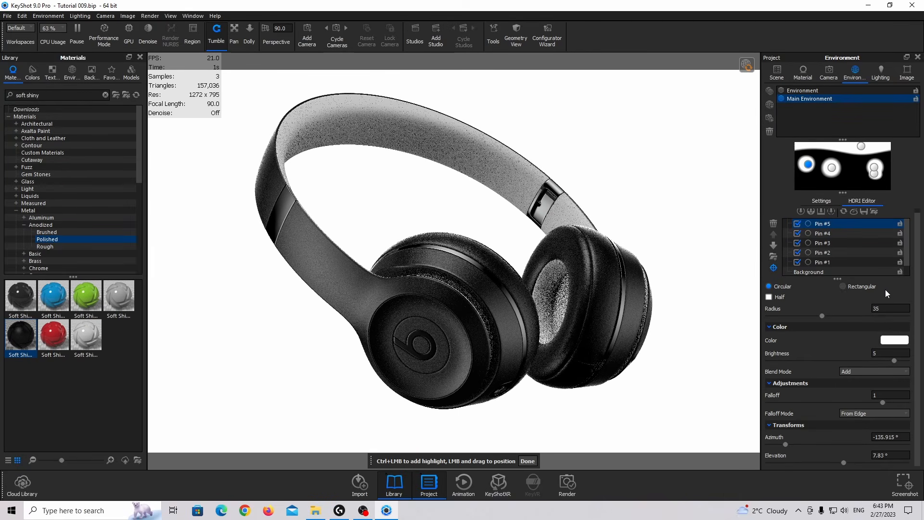
{"action": "type", "text": "4"}
{"action": "key", "text": "Return"}
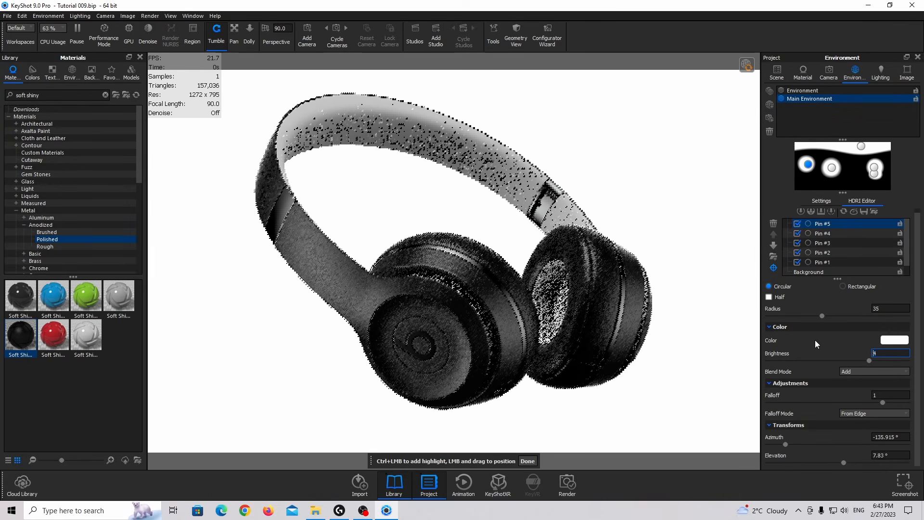
- Shift Pin #5 to azimuth about -116° and elevation about 2°
{"action": "left_click", "coordinate": [785, 444]}
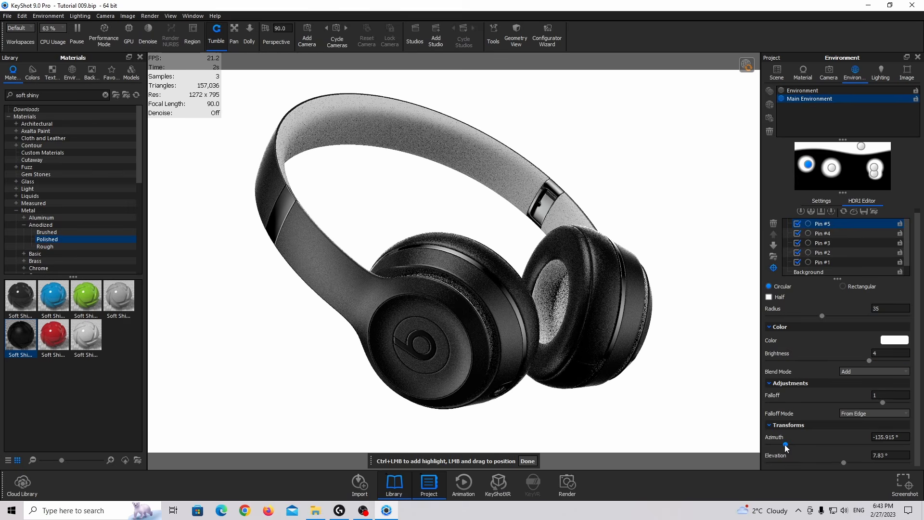
{"action": "left_click_drag", "start_coordinate": [785, 444], "coordinate": [793, 443]}
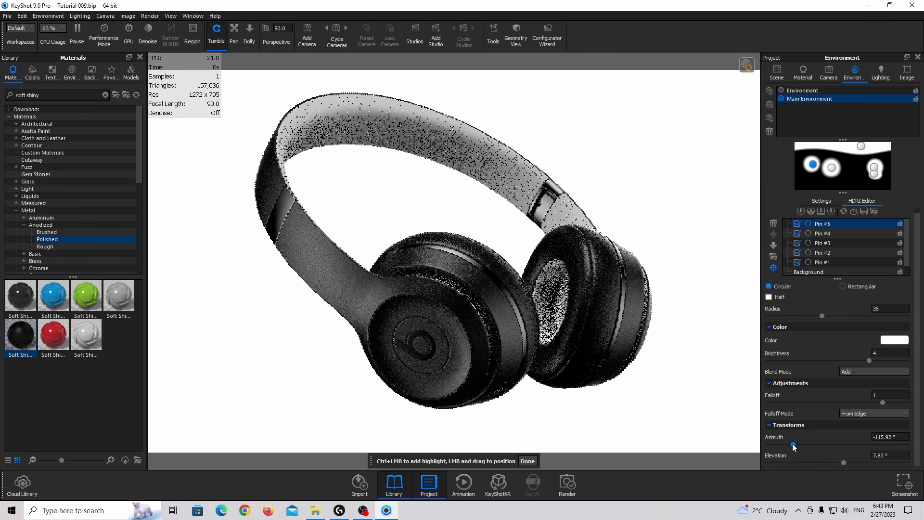
{"action": "left_click_drag", "start_coordinate": [844, 462], "coordinate": [839, 459]}
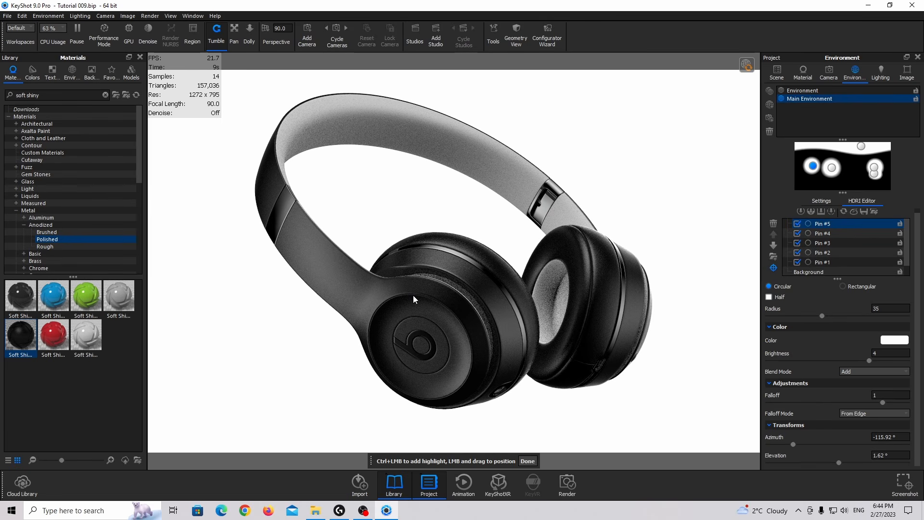
- Duplicate Pin #5, set the copy's brightness to 8 and position it near azimuth 23° and elevation 9°
{"action": "right_click", "coordinate": [814, 166]}
{"action": "left_click", "coordinate": [827, 182]}
{"action": "left_click_drag", "start_coordinate": [813, 167], "coordinate": [850, 169]}
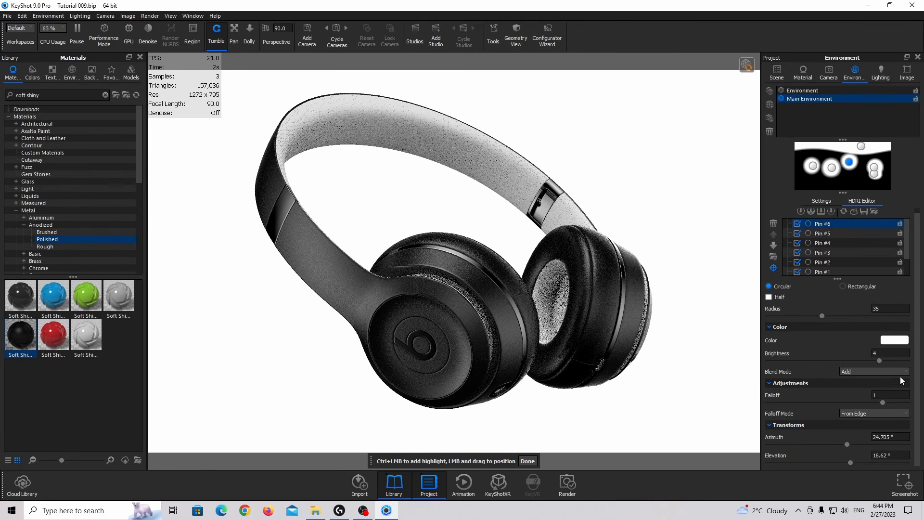
{"action": "left_click", "coordinate": [879, 353]}
{"action": "type", "text": "8"}
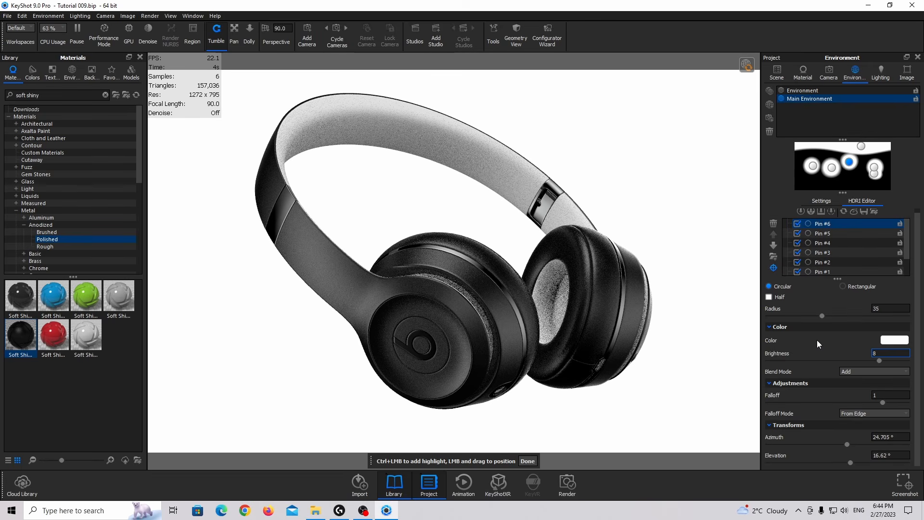
{"action": "key", "text": "Return"}
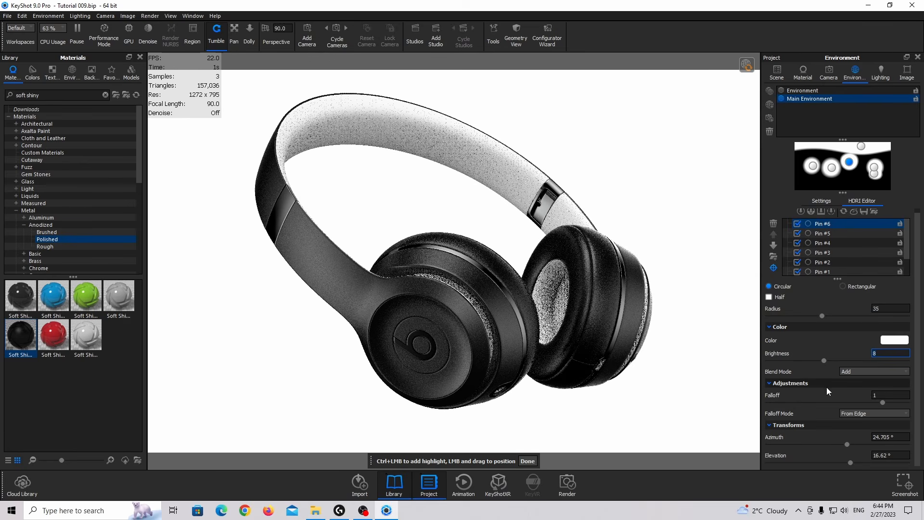
{"action": "left_click_drag", "start_coordinate": [847, 442], "coordinate": [848, 444]}
{"action": "left_click_drag", "start_coordinate": [849, 442], "coordinate": [845, 462]}
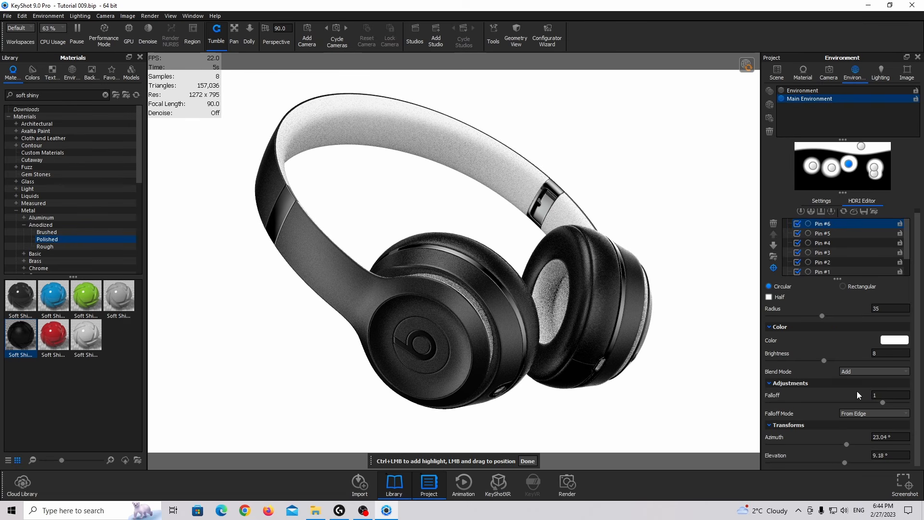
- Duplicate Pin #6, place the copy near azimuth 36° and elevation -53°, and give it radius 25 and brightness 5
{"action": "left_click", "coordinate": [852, 180], "text": "ctrl"}
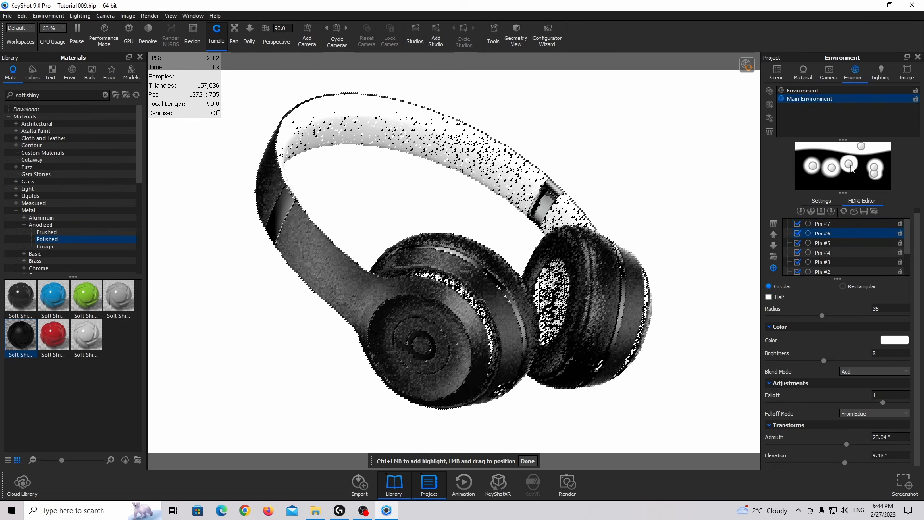
{"action": "left_click_drag", "start_coordinate": [882, 309], "coordinate": [788, 299]}
{"action": "type", "text": "25"}
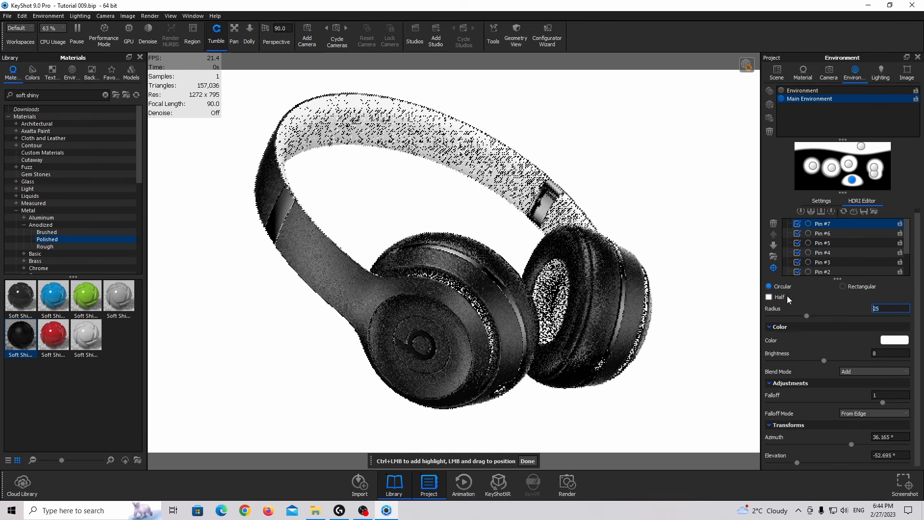
{"action": "double_click", "coordinate": [876, 353]}
{"action": "type", "text": "5"}
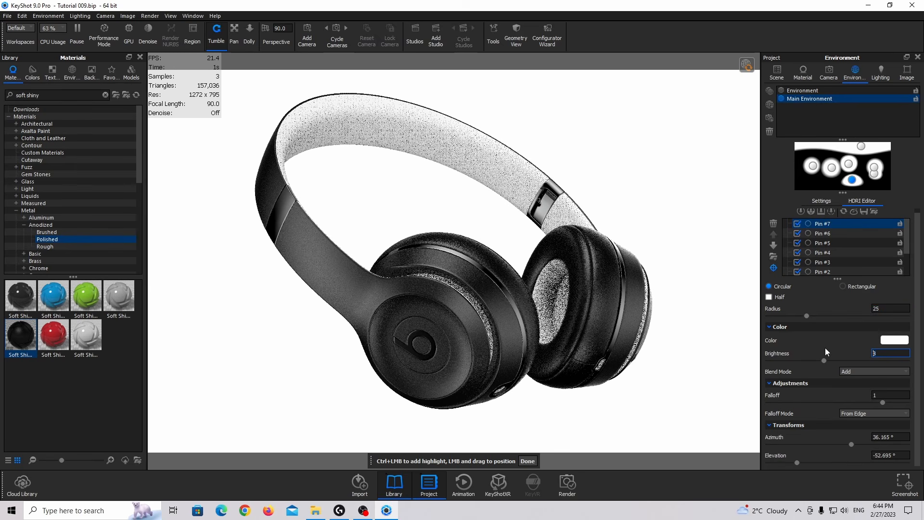
{"action": "key", "text": "Return"}
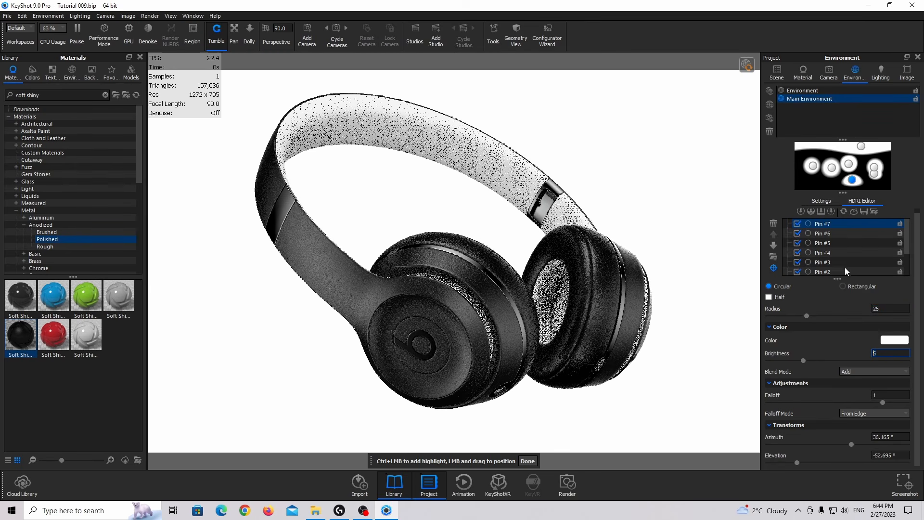
- Reposition Pin #7 to azimuth about 63° and elevation about -41°
{"action": "left_click_drag", "start_coordinate": [853, 180], "coordinate": [859, 176]}
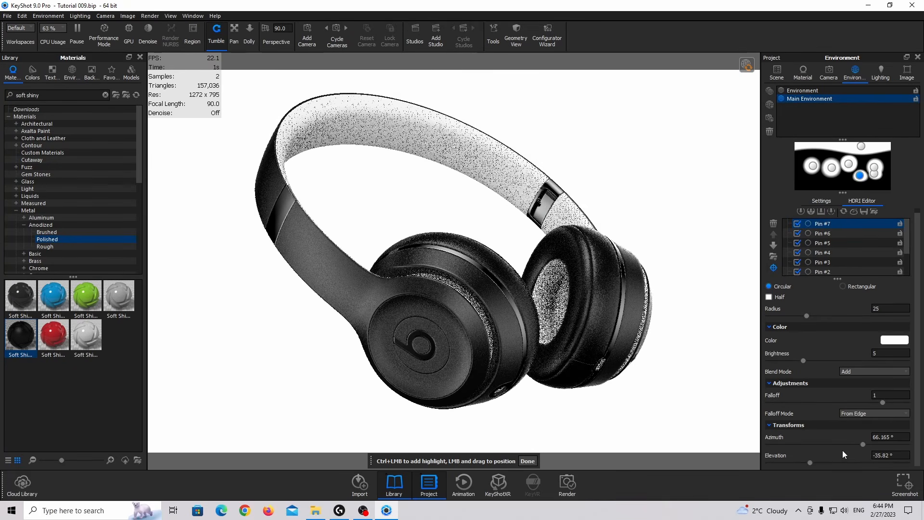
{"action": "left_click_drag", "start_coordinate": [864, 443], "coordinate": [863, 444]}
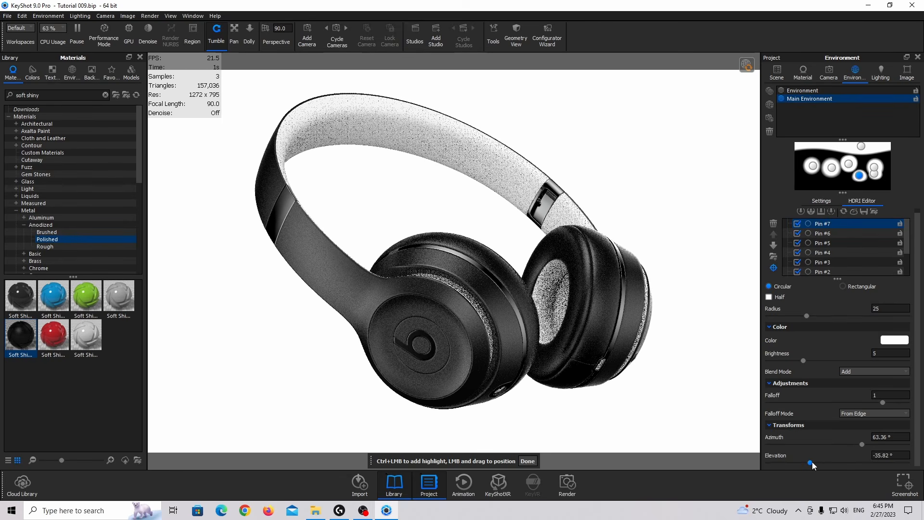
{"action": "left_click_drag", "start_coordinate": [810, 461], "coordinate": [807, 461]}
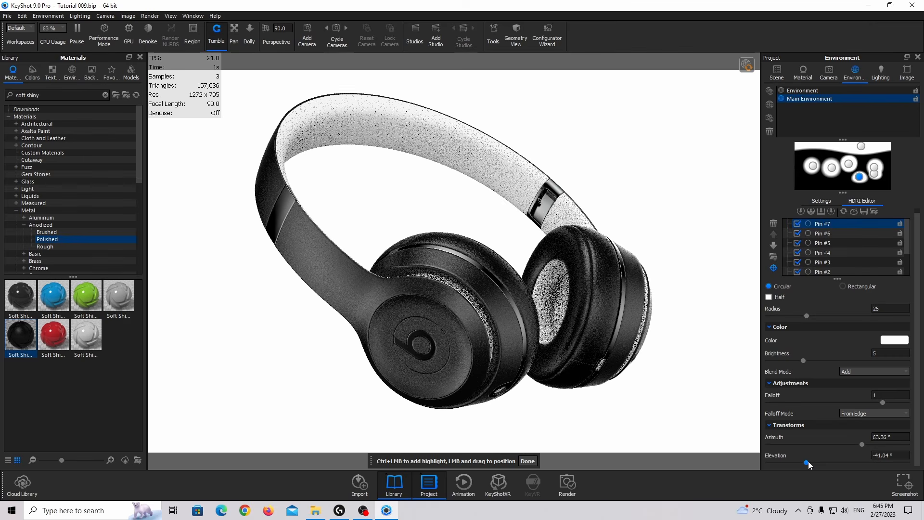
- Duplicate Pin #7, place the copy near azimuth -156° and elevation -50°, and set its brightness to 1
{"action": "right_click", "coordinate": [859, 177]}
{"action": "left_click", "coordinate": [866, 188]}
{"action": "left_click_drag", "start_coordinate": [860, 177], "coordinate": [803, 179]}
{"action": "left_click_drag", "start_coordinate": [894, 361], "coordinate": [792, 361]}
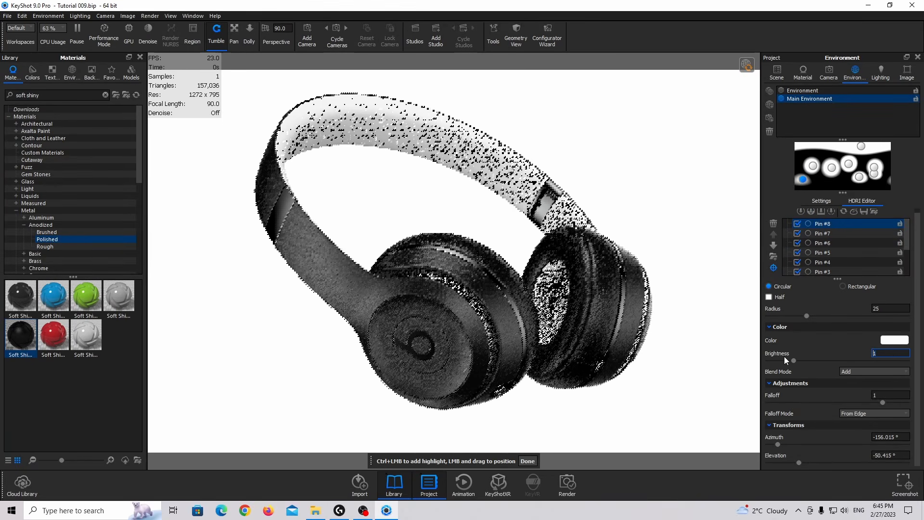
- Reposition Pin #8 to azimuth about -165° and elevation about -3°
{"action": "left_click_drag", "start_coordinate": [795, 180], "coordinate": [797, 171]}
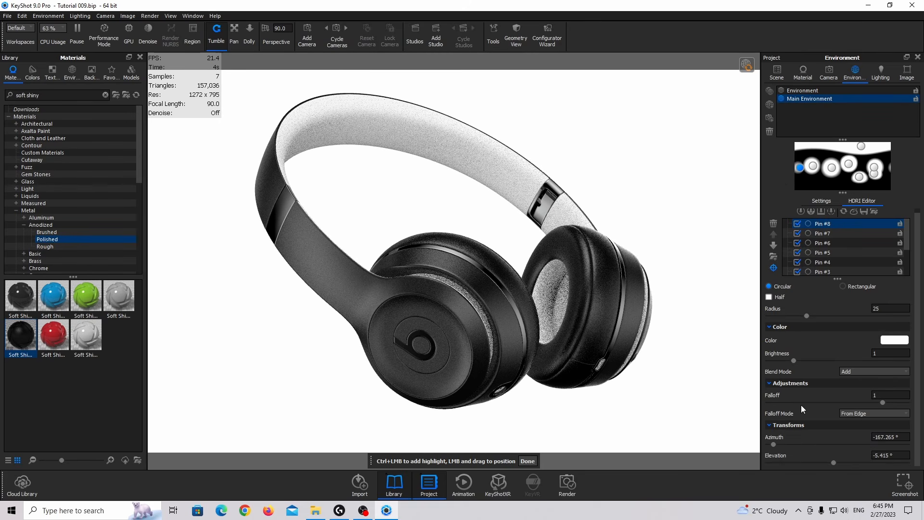
{"action": "left_click_drag", "start_coordinate": [799, 168], "coordinate": [800, 176]}
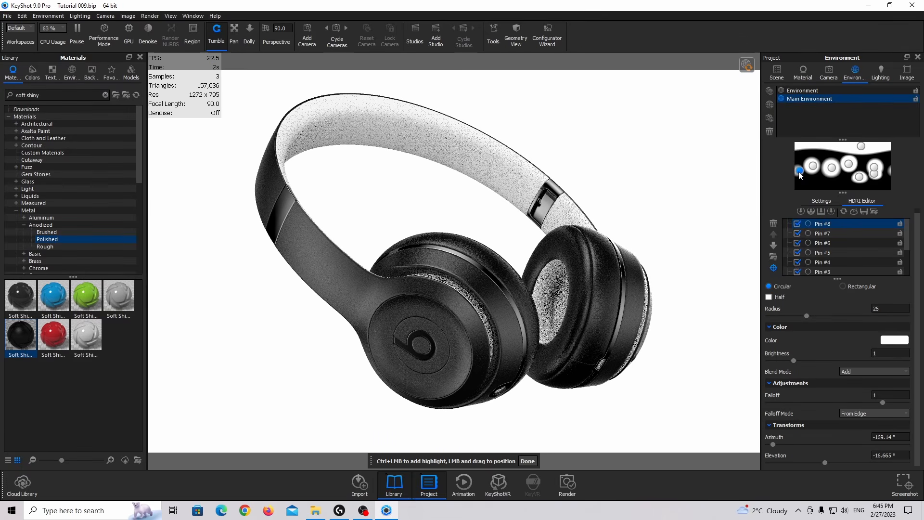
{"action": "left_click_drag", "start_coordinate": [799, 172], "coordinate": [800, 172]}
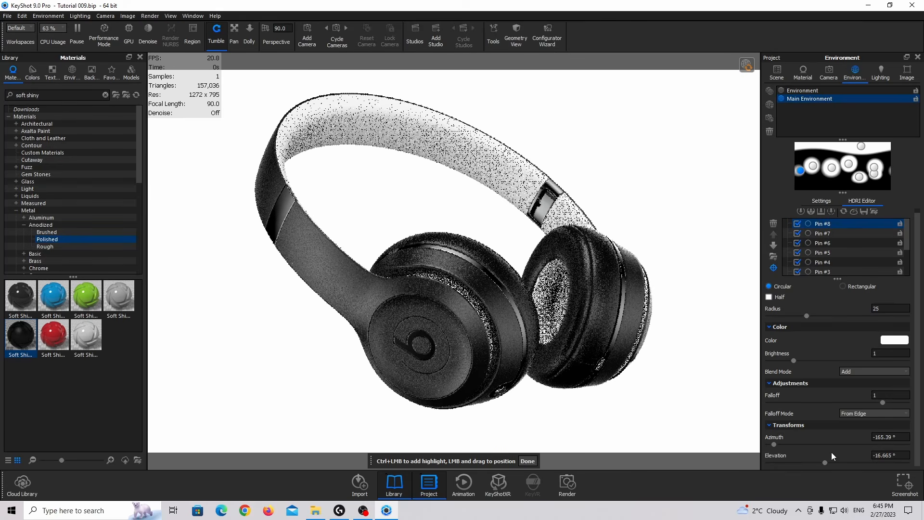
{"action": "left_click", "coordinate": [776, 446]}
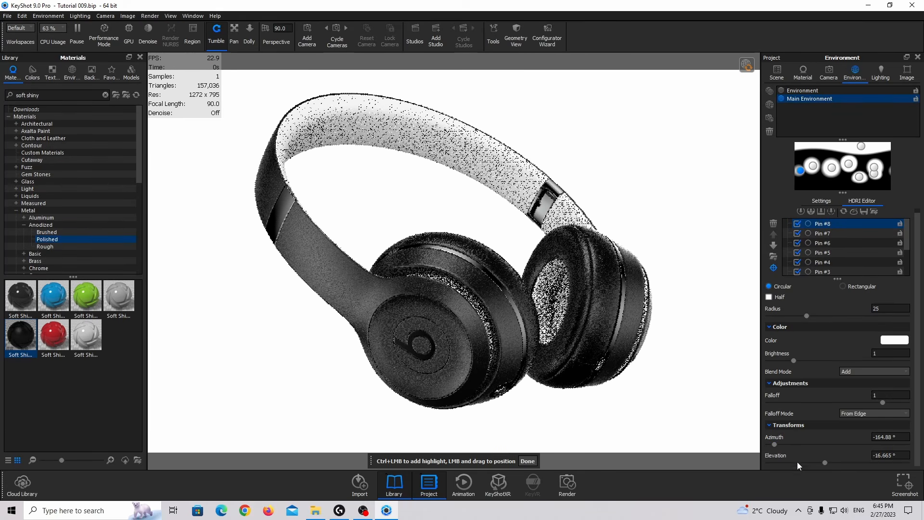
{"action": "left_click_drag", "start_coordinate": [825, 461], "coordinate": [836, 459]}
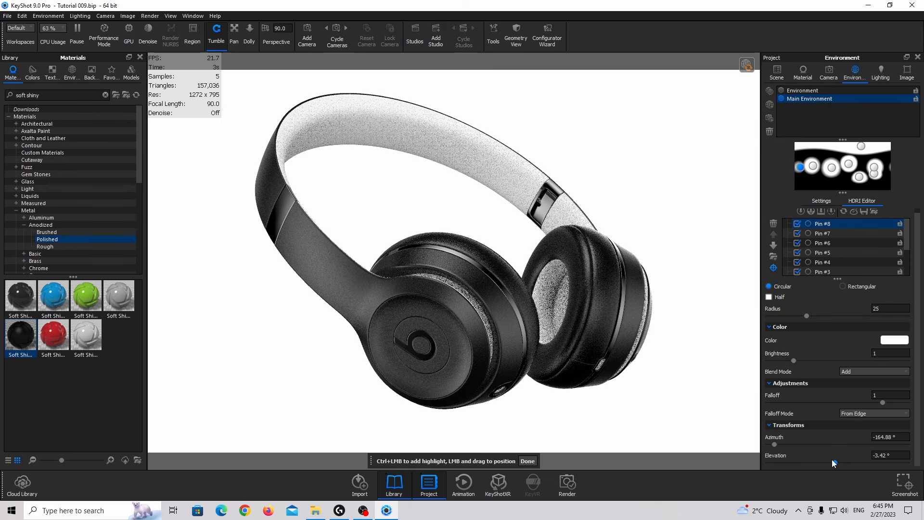
- Duplicate Pin #8, set the copy's brightness to 2 and raise it to elevation about 30° at the same azimuth
{"action": "right_click", "coordinate": [800, 166]}
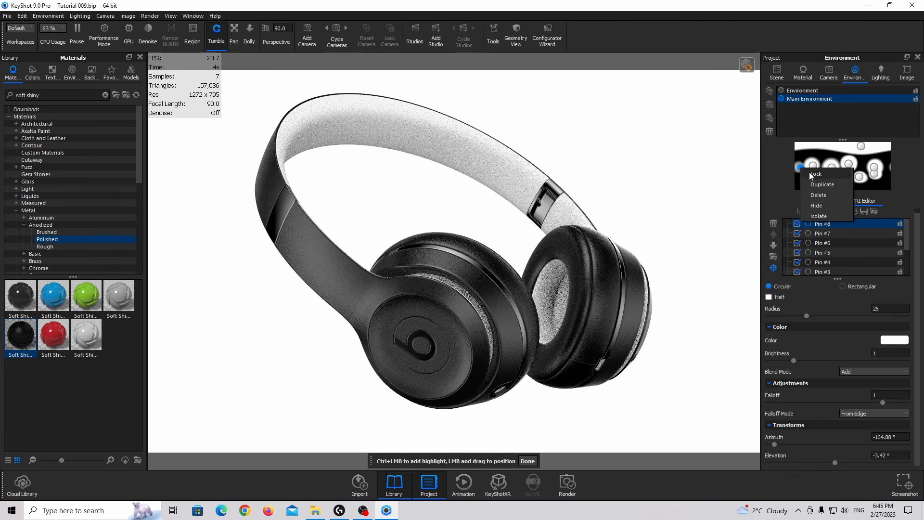
{"action": "left_click", "coordinate": [813, 181]}
{"action": "left_click_drag", "start_coordinate": [803, 172], "coordinate": [802, 160]}
{"action": "double_click", "coordinate": [890, 353]}
{"action": "type", "text": "2"}
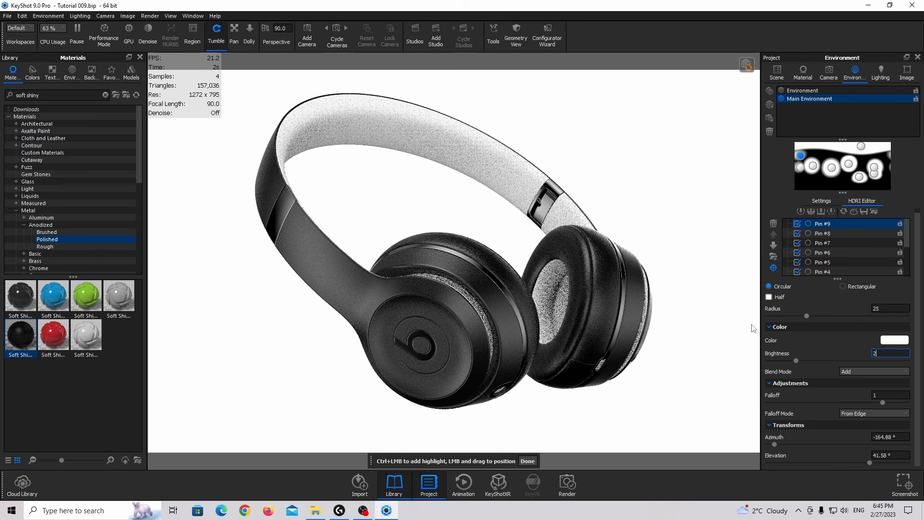
{"action": "key", "text": "Return"}
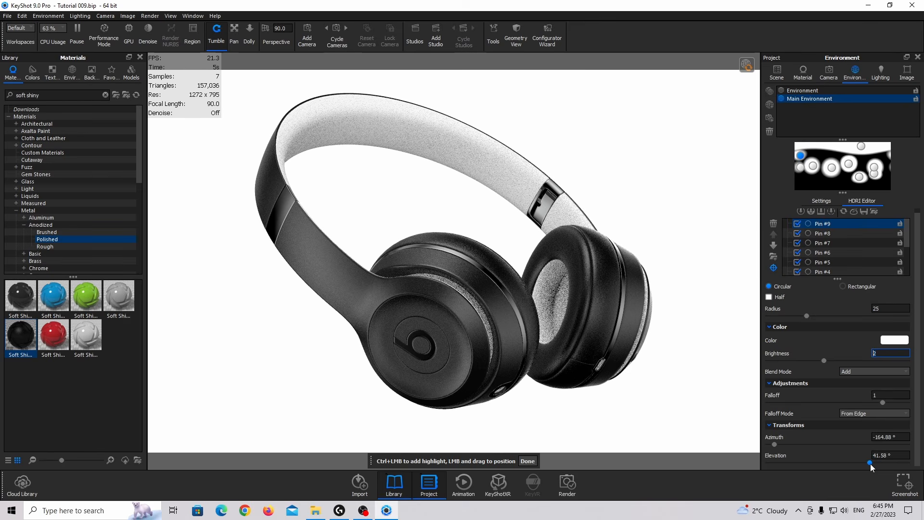
{"action": "left_click_drag", "start_coordinate": [870, 463], "coordinate": [861, 463]}
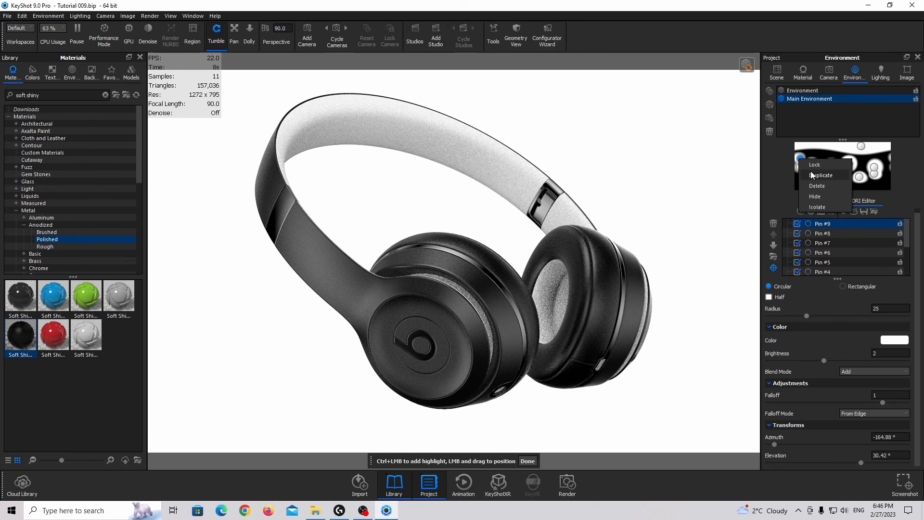
- Duplicate Pin #9, position the copy near azimuth -175° and elevation -29°, and finish the highlight placement mode
{"action": "left_click", "coordinate": [802, 160], "text": "ctrl"}
{"action": "left_click_drag", "start_coordinate": [802, 160], "coordinate": [801, 182]}
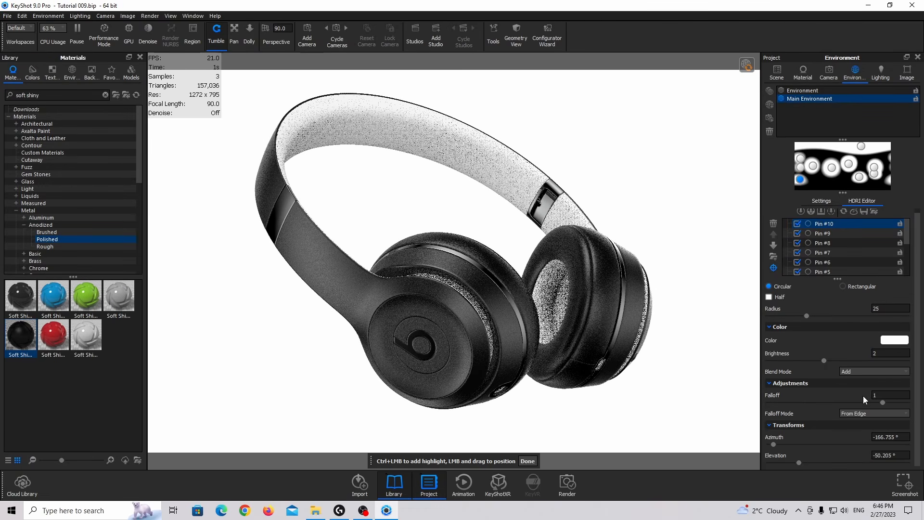
{"action": "left_click_drag", "start_coordinate": [774, 446], "coordinate": [771, 444]}
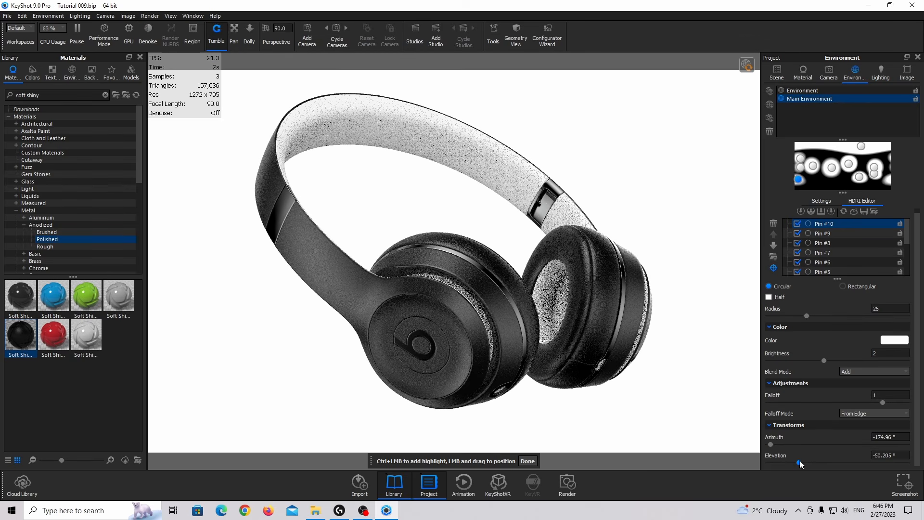
{"action": "left_click_drag", "start_coordinate": [799, 460], "coordinate": [819, 456]}
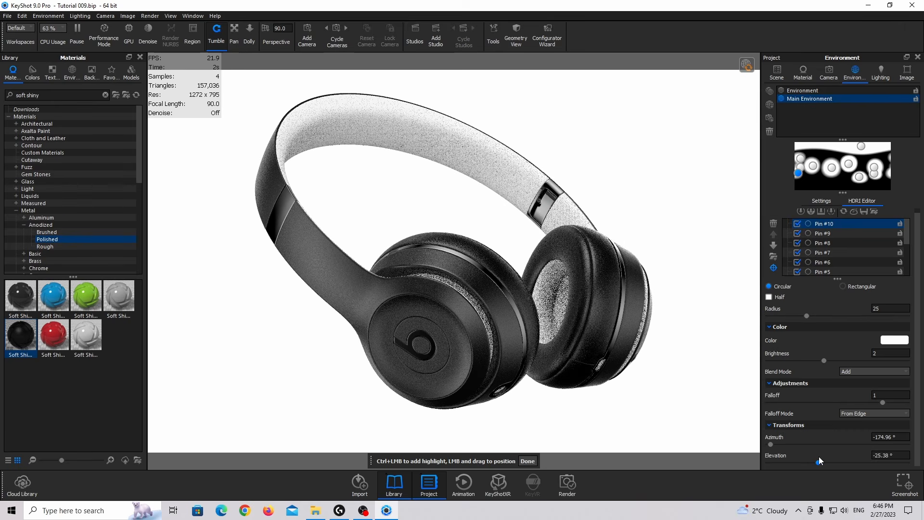
{"action": "left_click_drag", "start_coordinate": [819, 457], "coordinate": [817, 456]}
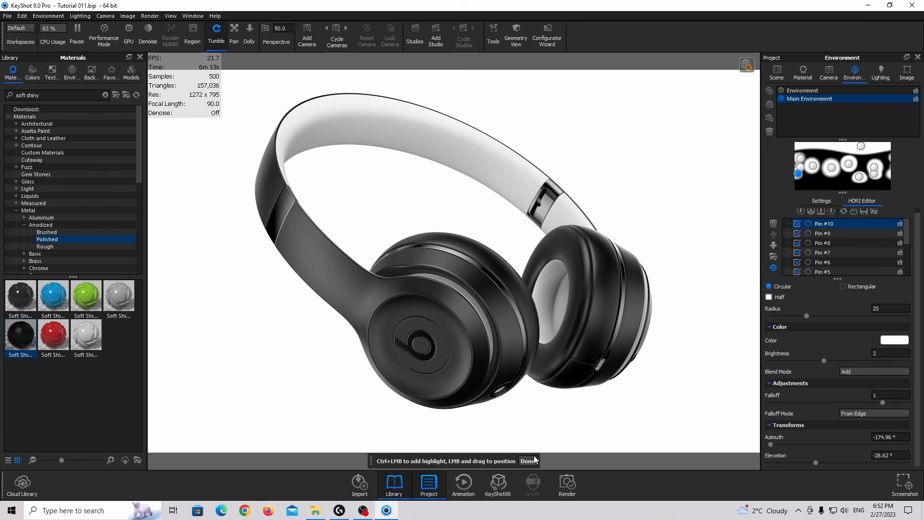
{"action": "left_click", "coordinate": [528, 462]}
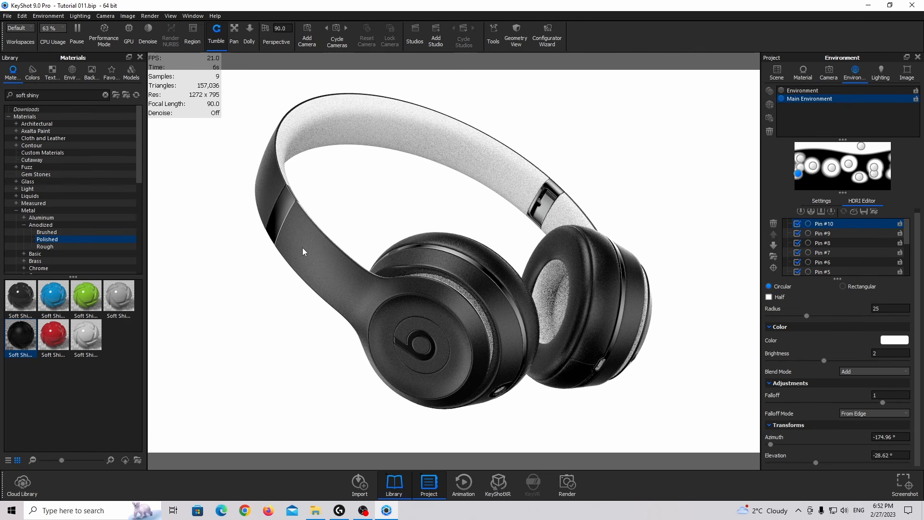
- Add a Noise (Texture) bump to the headband's Paint Matte Black material with scale 0.5 mm and bump height 0.05
{"action": "double_click", "coordinate": [321, 259]}
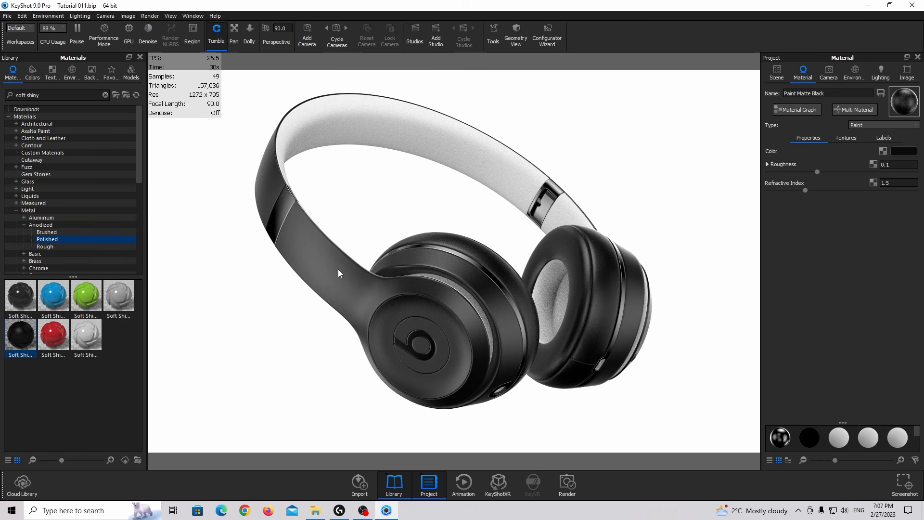
{"action": "left_click", "coordinate": [847, 140]}
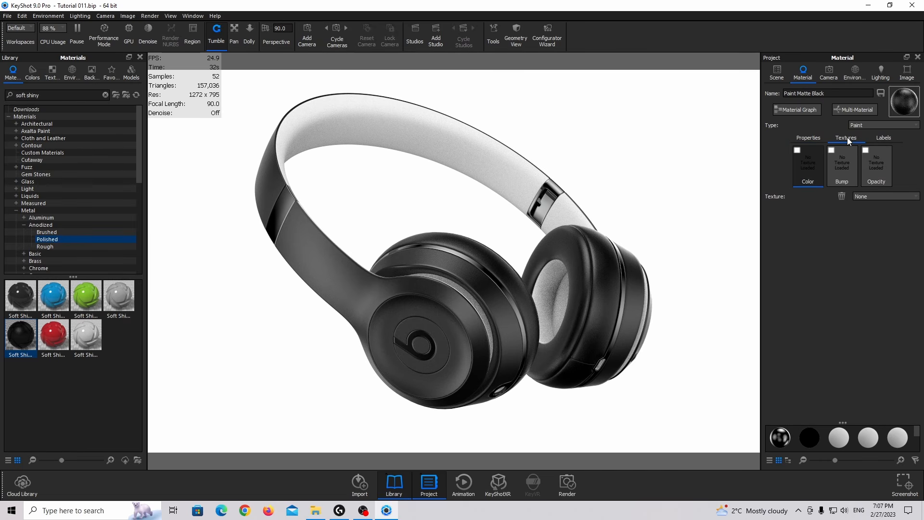
{"action": "left_click", "coordinate": [844, 178]}
{"action": "left_click", "coordinate": [885, 195]}
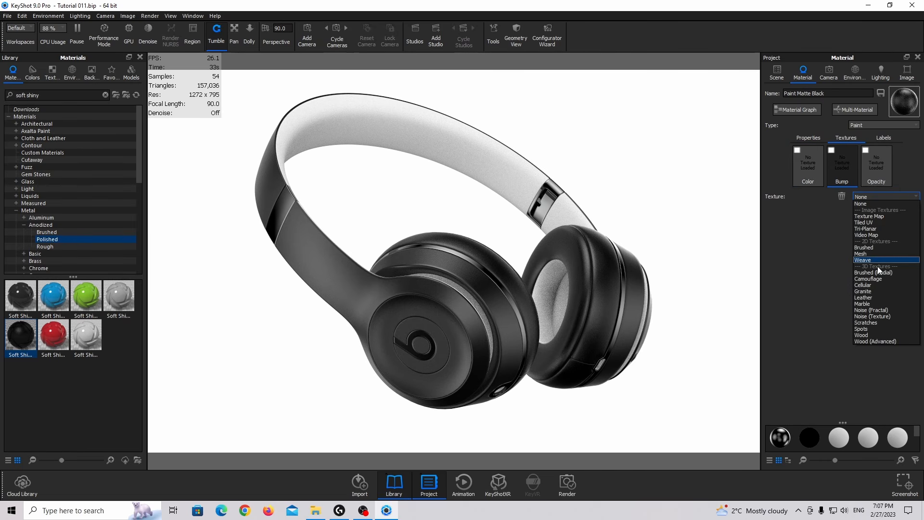
{"action": "left_click", "coordinate": [872, 316]}
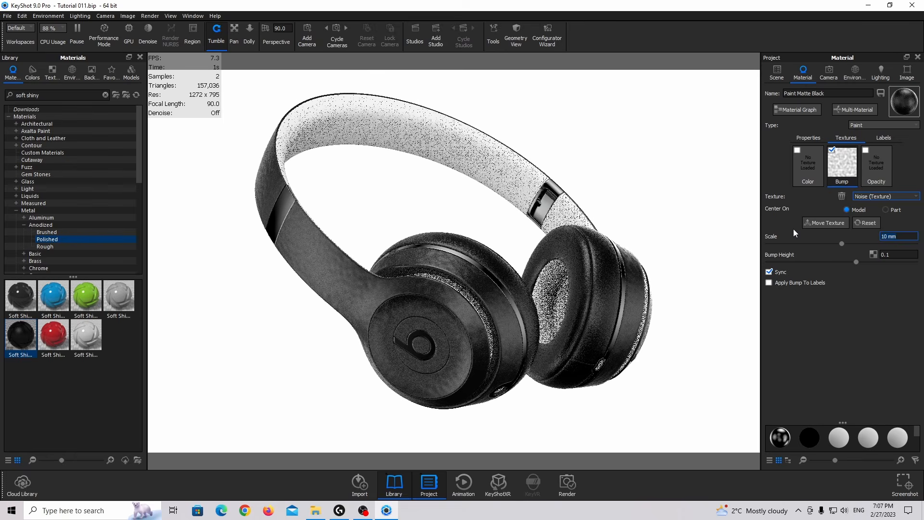
{"action": "type", "text": "0.5"}
{"action": "key", "text": "Return"}
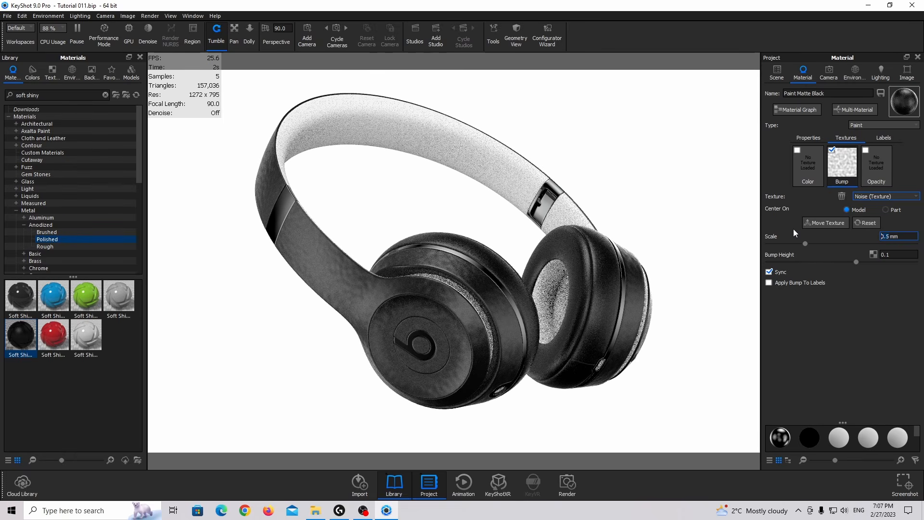
{"action": "key", "text": "Tab"}
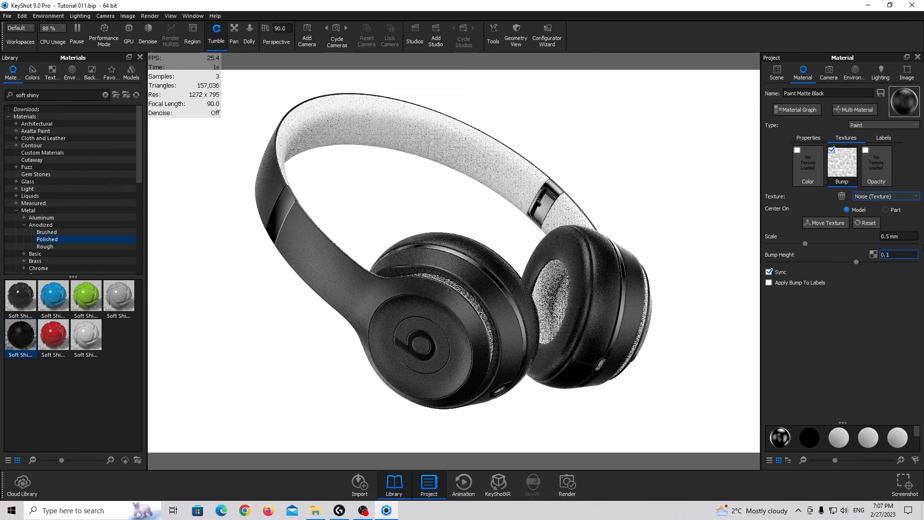
{"action": "type", "text": "0.05"}
{"action": "key", "text": "Return"}
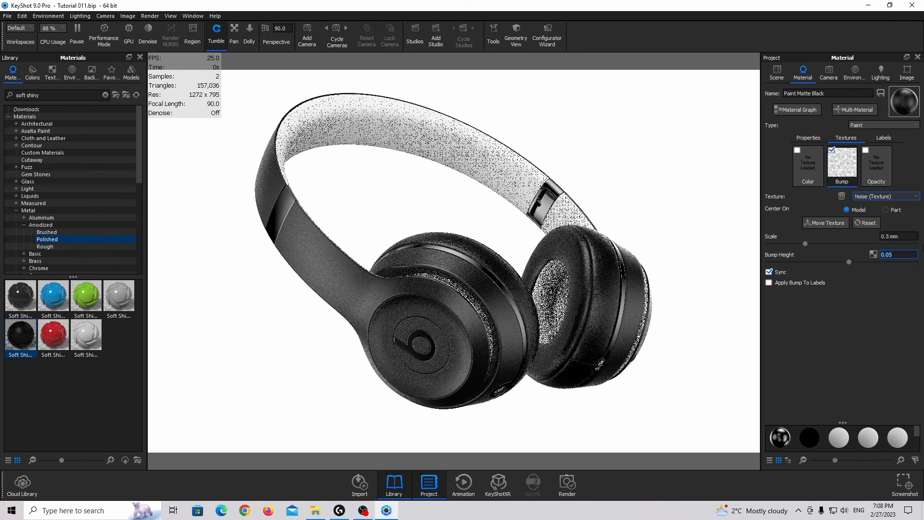
- Open the material graph of the Paint Matte Black material on the headband and ear cup
{"action": "left_click", "coordinate": [826, 71]}
{"action": "scroll", "coordinate": [368, 241], "scroll_direction": "up", "scroll_amount": 10}
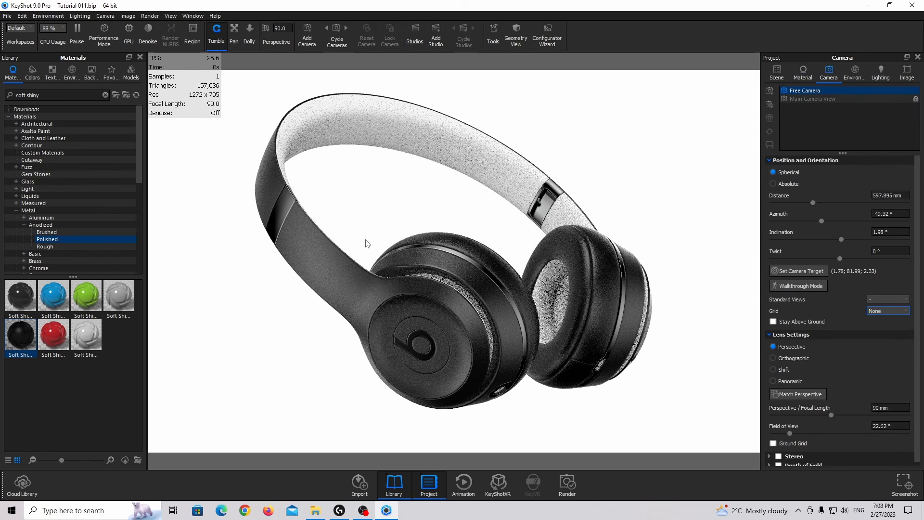
{"action": "scroll", "coordinate": [487, 164], "scroll_direction": "up", "scroll_amount": 3}
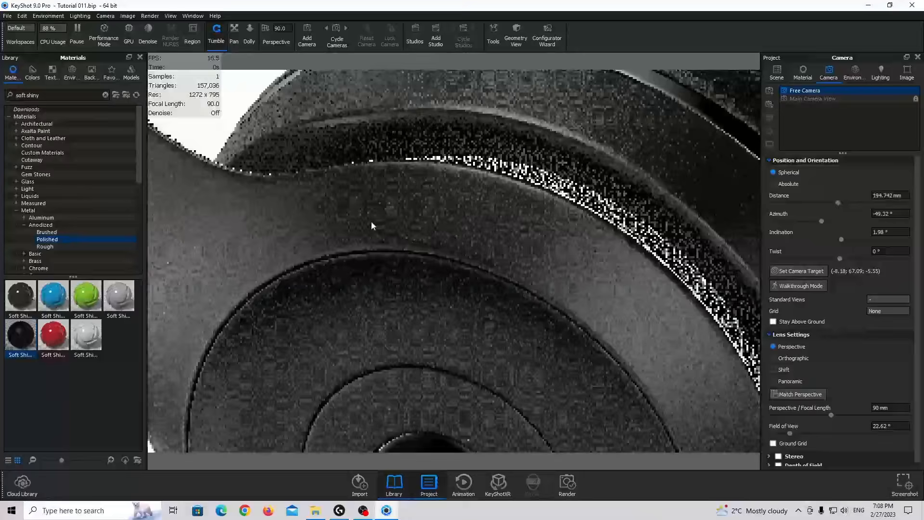
{"action": "middle_click_drag", "start_coordinate": [372, 222], "coordinate": [465, 228]}
{"action": "double_click", "coordinate": [353, 220]}
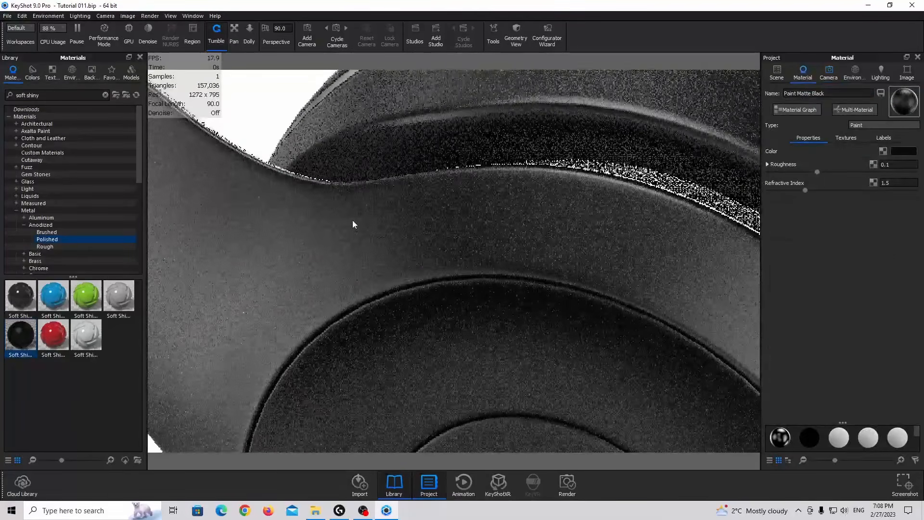
{"action": "left_click", "coordinate": [796, 108]}
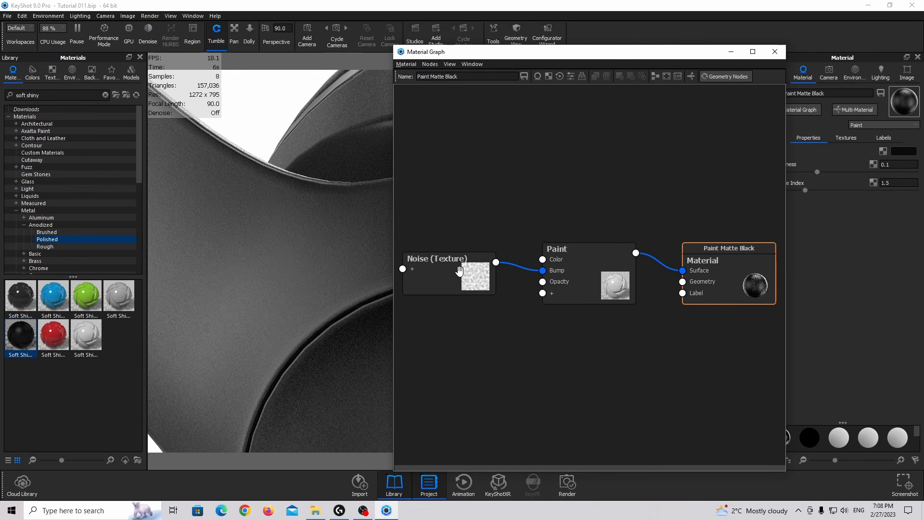
- Duplicate the Noise (Texture) node, connect the copy to the Paint node's Refractive Index, and rearrange both noise nodes
{"action": "mouse_move", "coordinate": [458, 273]}
{"action": "left_mouse_down", "text": "alt"}
{"action": "mouse_move", "coordinate": [452, 182]}
{"action": "mouse_move", "coordinate": [561, 182]}
{"action": "mouse_move", "coordinate": [540, 209]}
{"action": "mouse_move", "coordinate": [554, 208]}
{"action": "mouse_move", "coordinate": [610, 259]}
{"action": "mouse_move", "coordinate": [595, 274]}
{"action": "left_mouse_up", "text": "alt"}
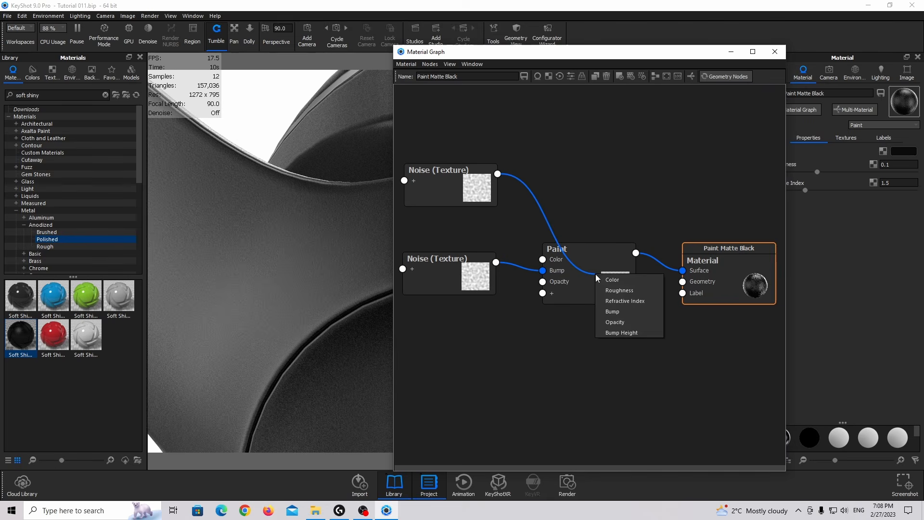
{"action": "left_click", "coordinate": [621, 301]}
{"action": "left_click_drag", "start_coordinate": [476, 196], "coordinate": [455, 197]}
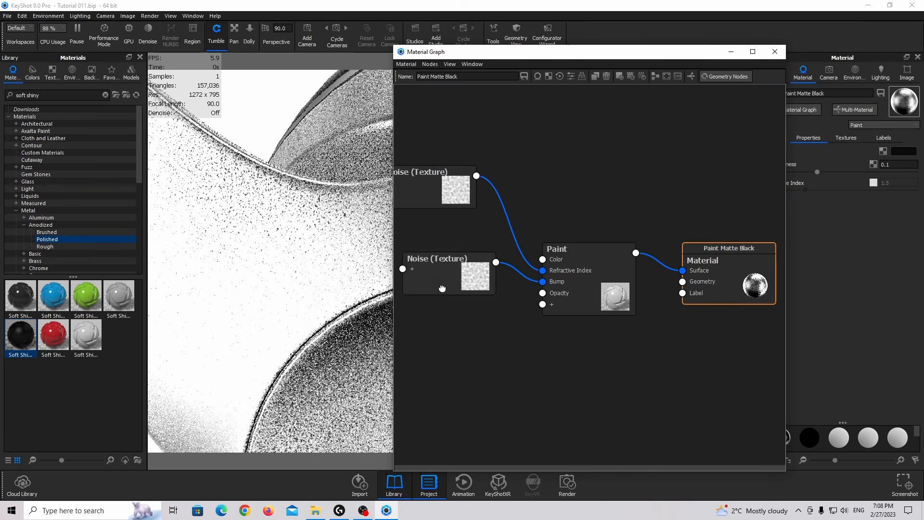
{"action": "left_click_drag", "start_coordinate": [444, 266], "coordinate": [426, 279]}
{"action": "left_click_drag", "start_coordinate": [447, 181], "coordinate": [436, 202]}
- Set Color 1 of the Noise (Texture) node feeding the Refractive Index to RGB 3, 3, 3
{"action": "double_click", "coordinate": [442, 210]}
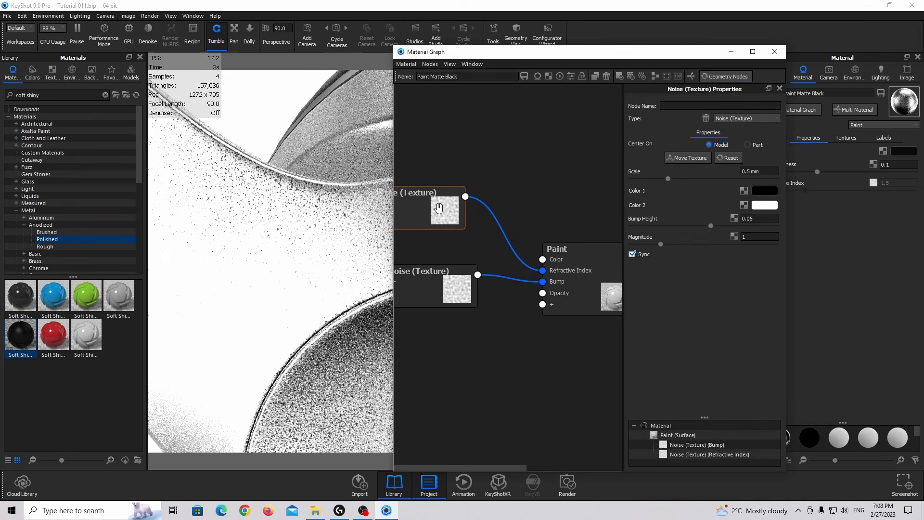
{"action": "left_click", "coordinate": [764, 191]}
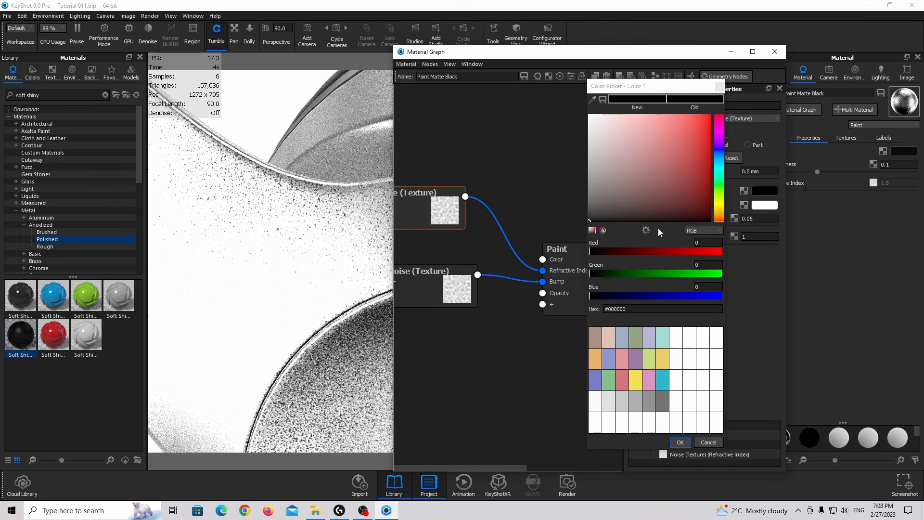
{"action": "double_click", "coordinate": [703, 242]}
{"action": "type", "text": "3"}
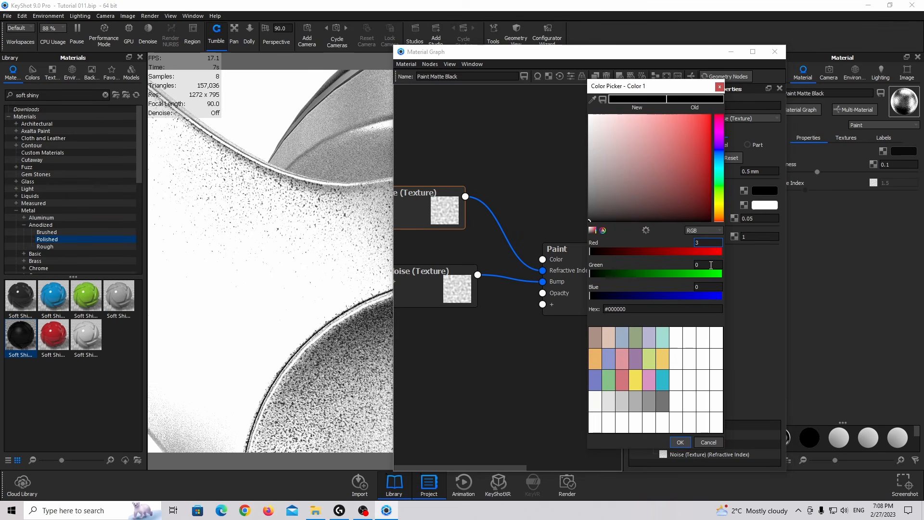
{"action": "double_click", "coordinate": [708, 265]}
{"action": "type", "text": "3"}
{"action": "double_click", "coordinate": [703, 287]}
{"action": "type", "text": "3"}
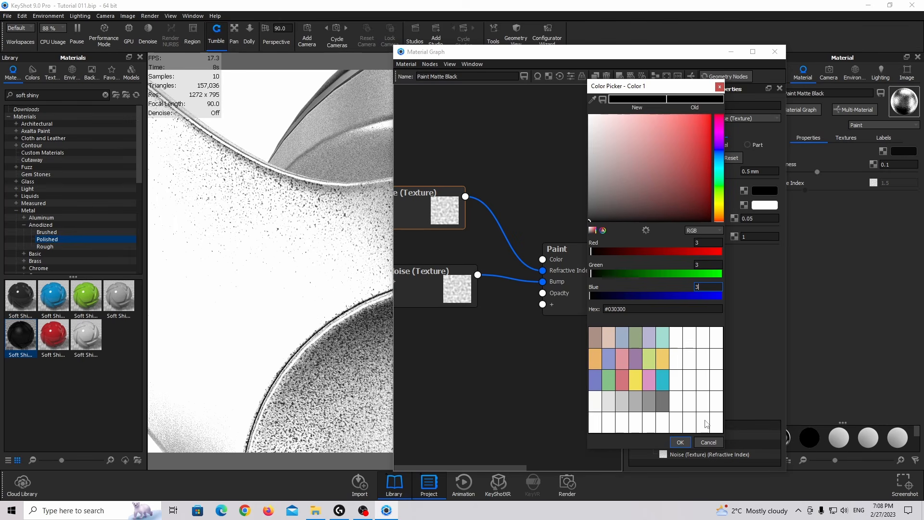
{"action": "left_click", "coordinate": [683, 442]}
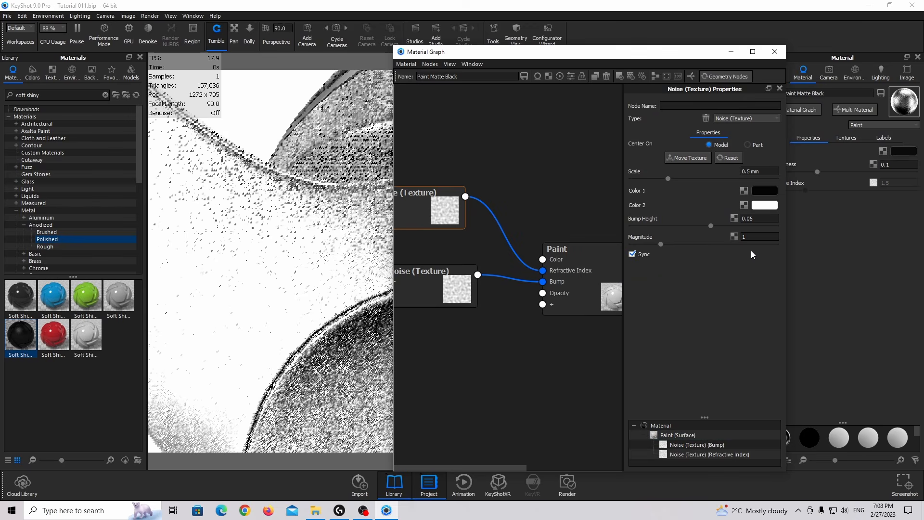
- Set the bump height of the Refractive Index noise texture to 0.2
{"action": "double_click", "coordinate": [750, 218]}
{"action": "type", "text": "02"}
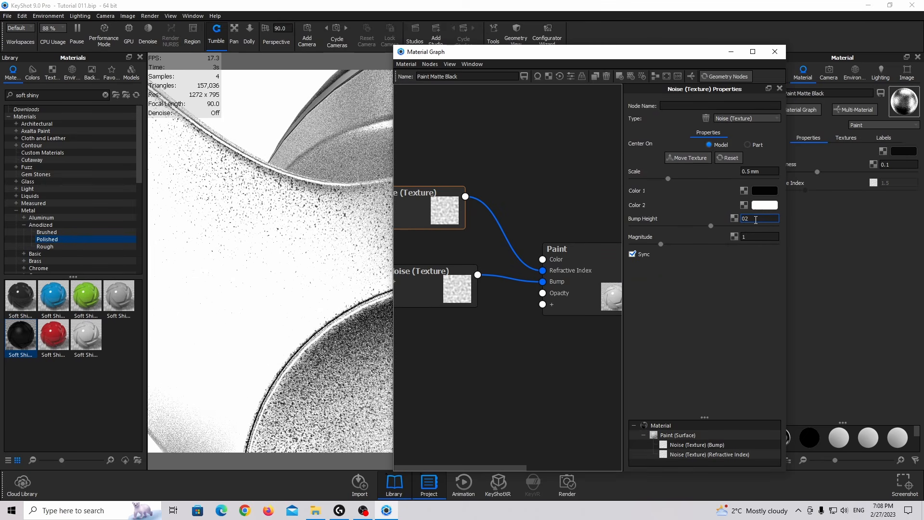
{"action": "key", "text": "BackSpace"}
{"action": "type", "text": ".2"}
{"action": "left_click", "coordinate": [755, 235]}
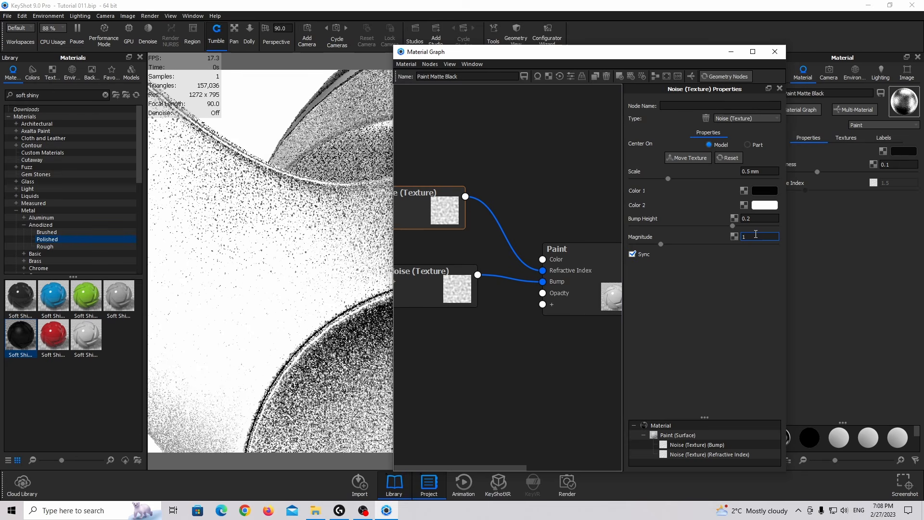
- Set the magnitude of the Refractive Index noise texture to 1.1
{"action": "type", "text": ".1"}
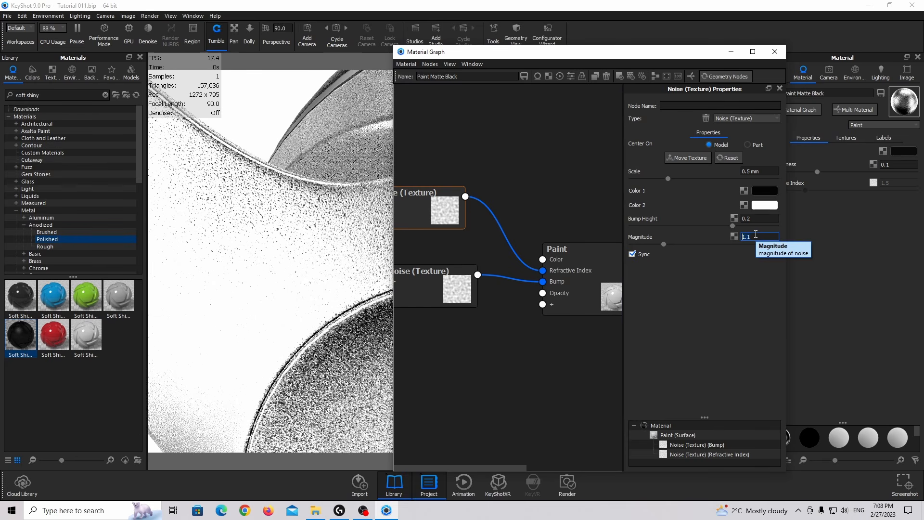
{"action": "key", "text": "Return"}
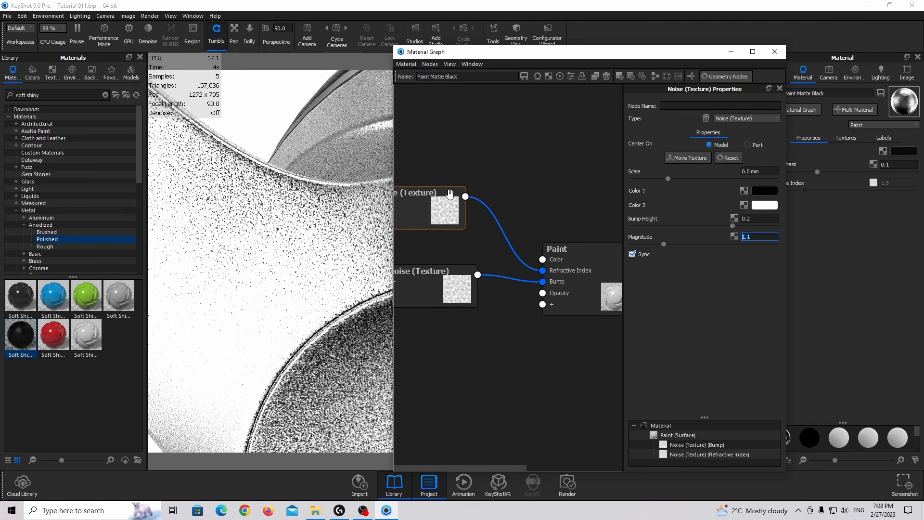
- Insert a Color To Number utility between the noise texture and the Paint node's Refractive Index, and rearrange the nodes in a tidy row
{"action": "scroll", "coordinate": [441, 225], "scroll_direction": "down", "scroll_amount": 2}
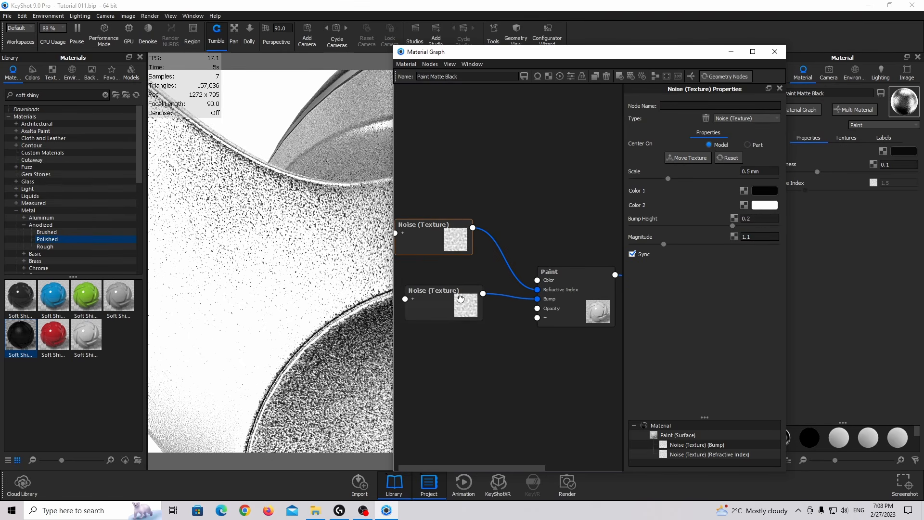
{"action": "left_click_drag", "start_coordinate": [459, 300], "coordinate": [445, 299]}
{"action": "left_click_drag", "start_coordinate": [447, 231], "coordinate": [436, 233]}
{"action": "left_click", "coordinate": [485, 242]}
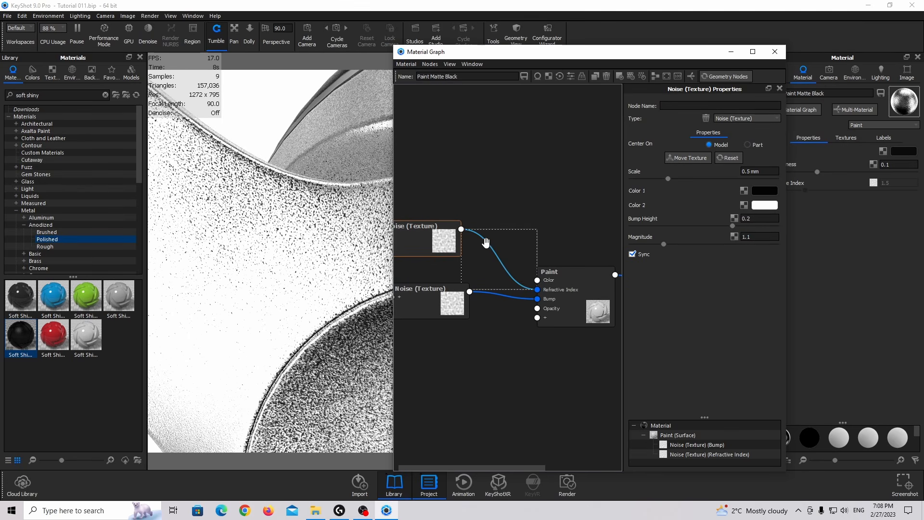
{"action": "right_click", "coordinate": [487, 245]}
{"action": "mouse_move", "coordinate": [517, 274]}
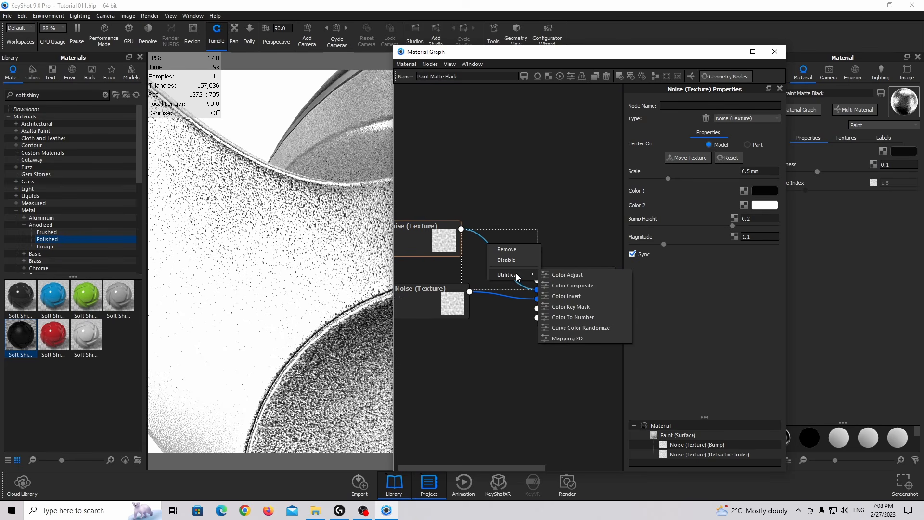
{"action": "left_click", "coordinate": [596, 319]}
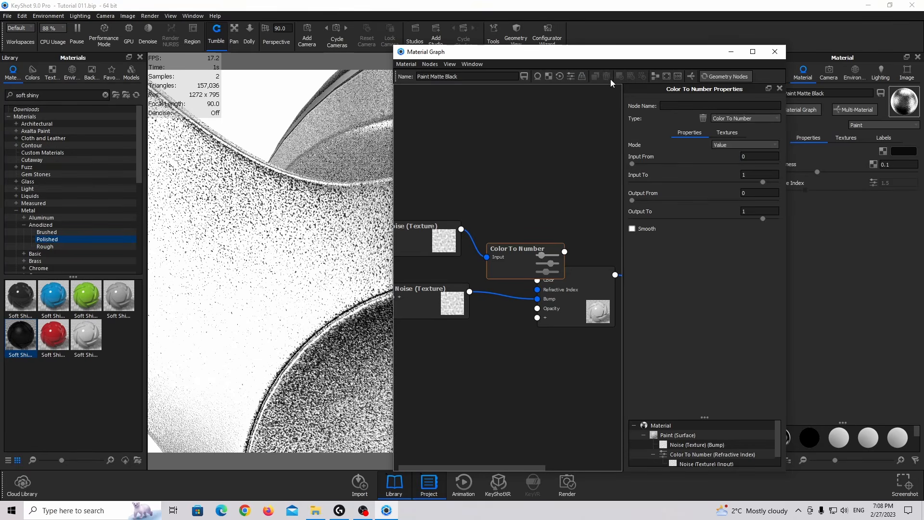
{"action": "scroll", "coordinate": [480, 261], "scroll_direction": "down", "scroll_amount": 4}
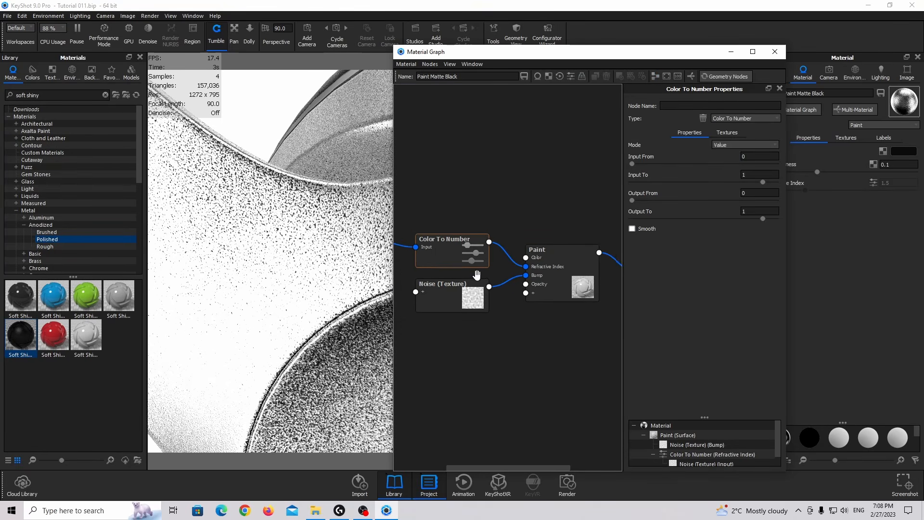
- Set the Color To Number node's Output From to 1.25 and Output To to 1.55
{"action": "left_click", "coordinate": [480, 260]}
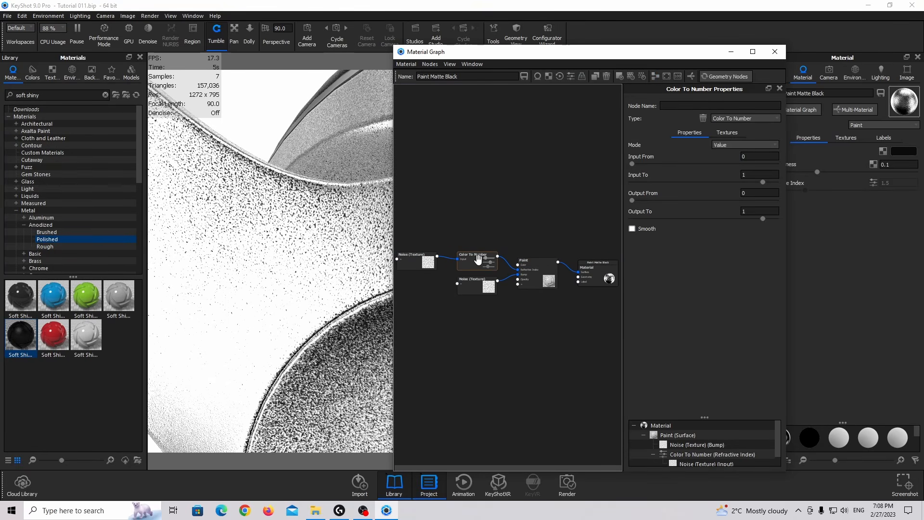
{"action": "left_click", "coordinate": [756, 194]}
{"action": "type", "text": "1.25"}
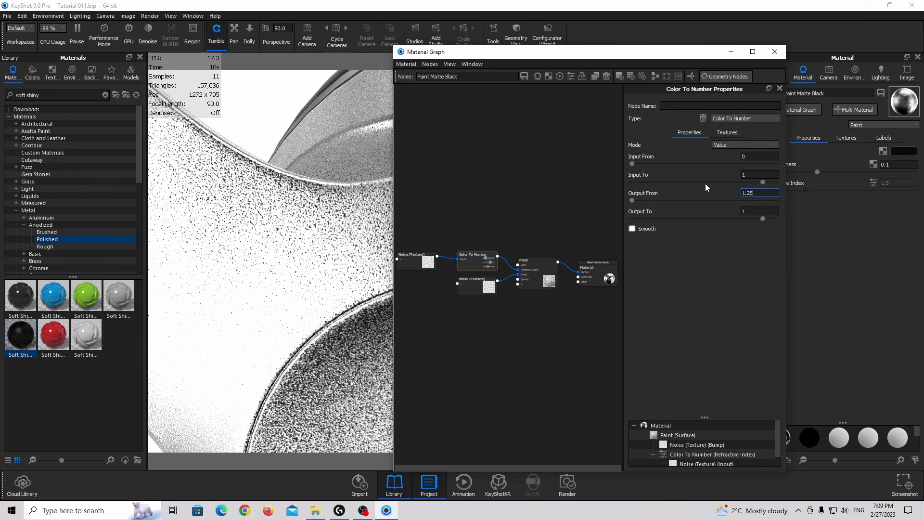
{"action": "key", "text": "Tab"}
{"action": "type", "text": "1."}
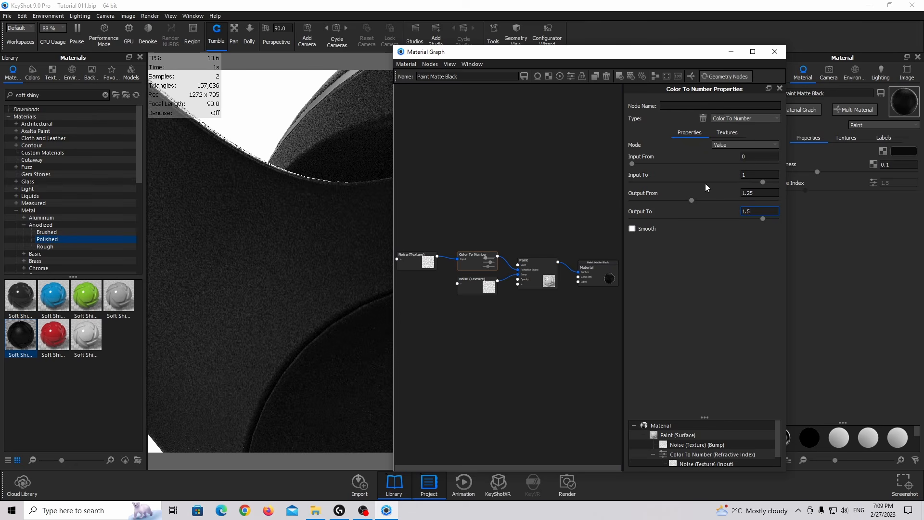
{"action": "type", "text": "55"}
{"action": "key", "text": "Return"}
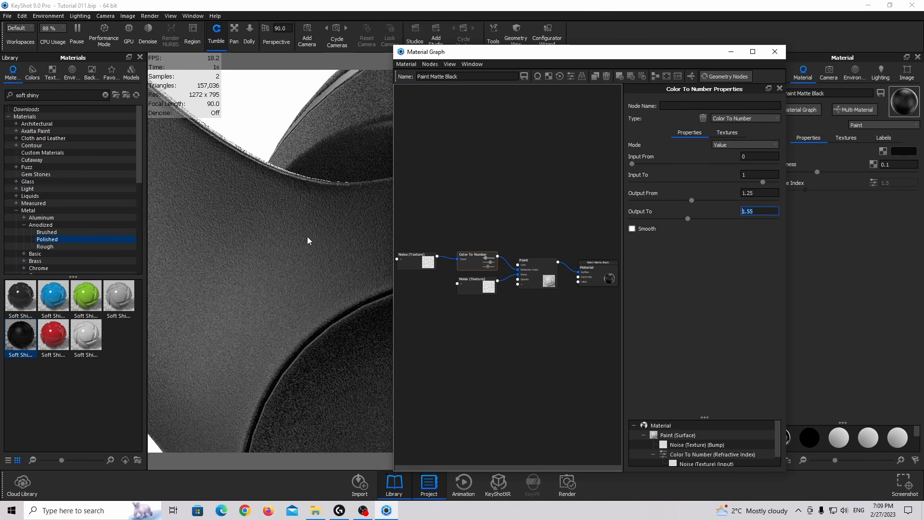
- Inspect the paint finish on the ear cup and headband, and set the Color To Number node's Output From to 1.2
{"action": "middle_click_drag", "start_coordinate": [338, 296], "coordinate": [283, 270]}
{"action": "middle_click_drag", "start_coordinate": [342, 250], "coordinate": [245, 201]}
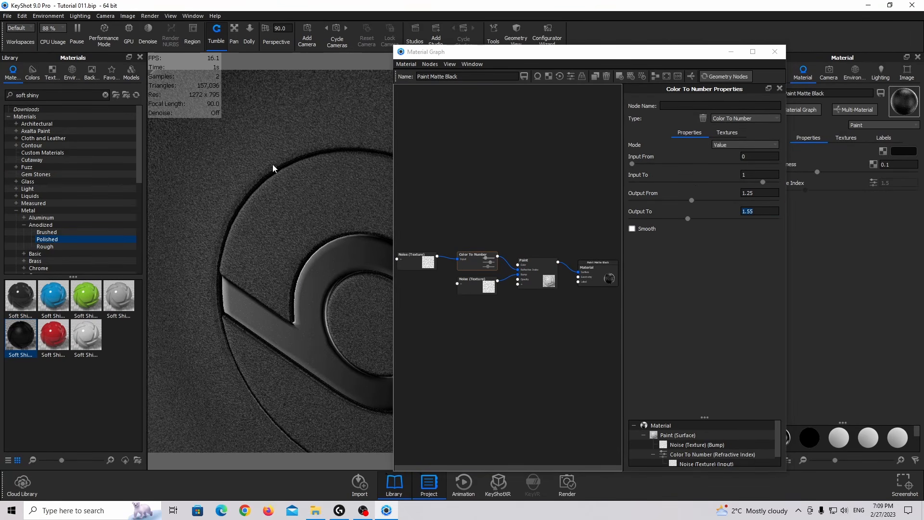
{"action": "middle_click_drag", "start_coordinate": [273, 163], "coordinate": [289, 321]}
{"action": "left_click_drag", "start_coordinate": [289, 322], "coordinate": [335, 233]}
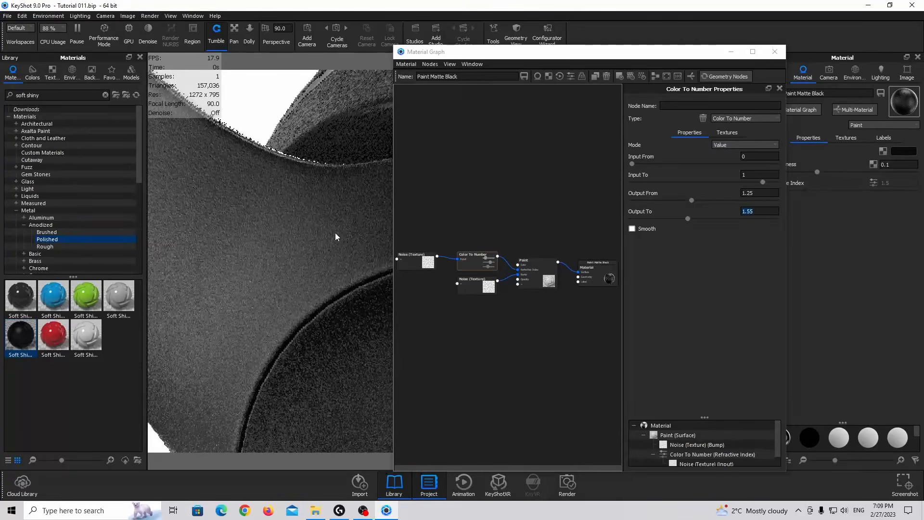
{"action": "left_click", "coordinate": [753, 193]}
{"action": "key", "text": "BackSpace"}
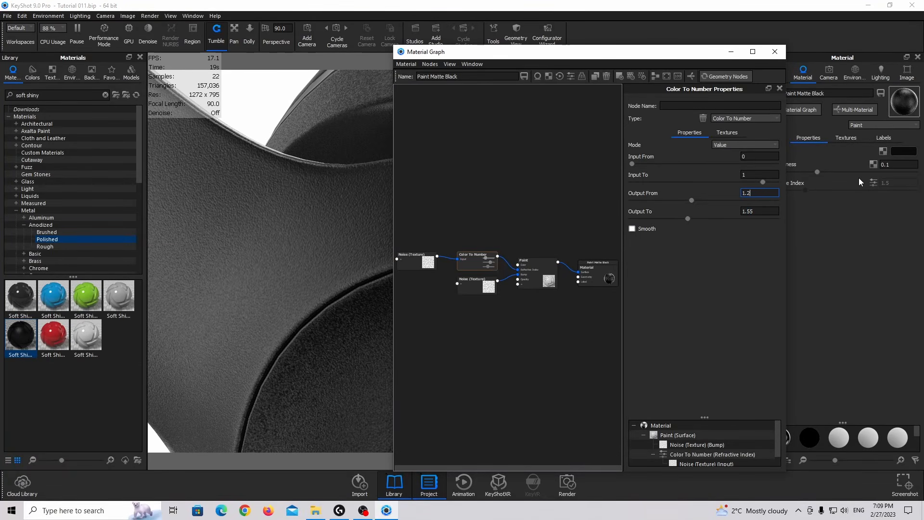
{"action": "key", "text": "Return"}
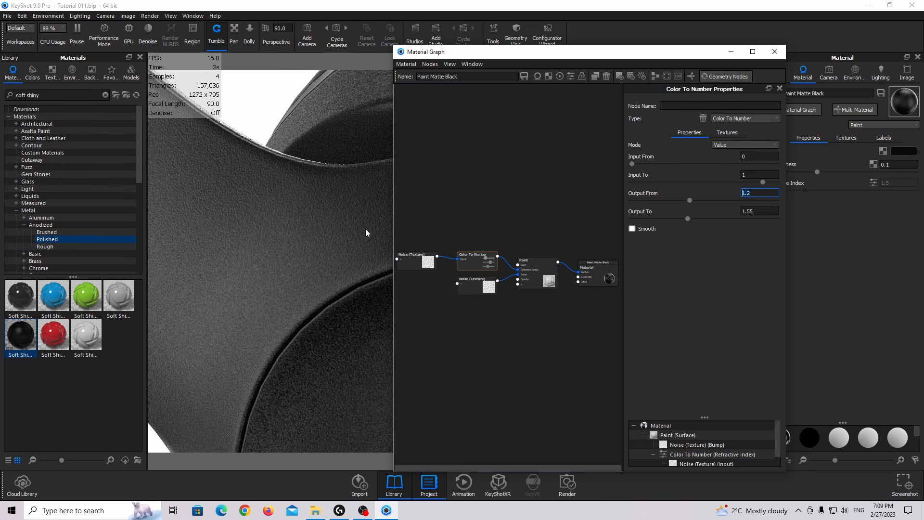
- Return to the Main Camera View and dismiss the Material Graph window
{"action": "left_click", "coordinate": [829, 73]}
{"action": "left_click", "coordinate": [830, 99]}
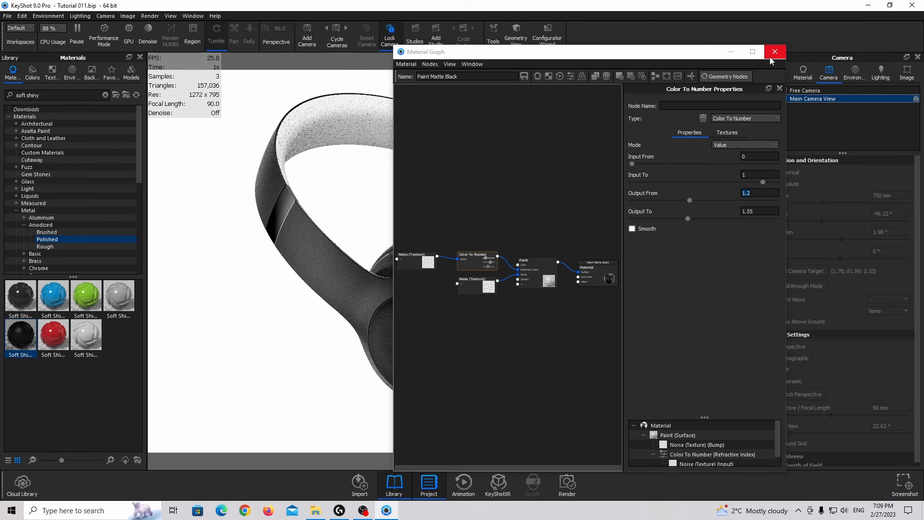
{"action": "left_click", "coordinate": [729, 50]}
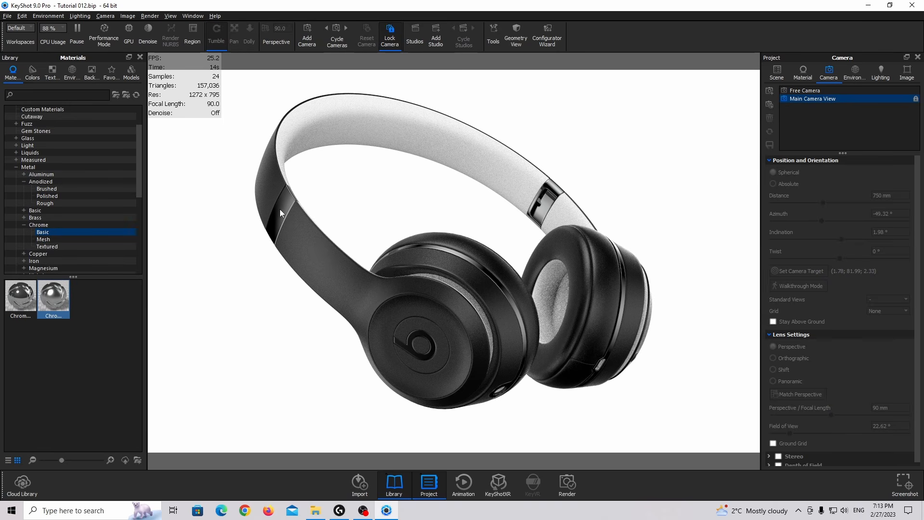
- Set the roughness of the Anodized Aluminum Polished Black material on the headband insert to 0.0025
{"action": "double_click", "coordinate": [283, 213]}
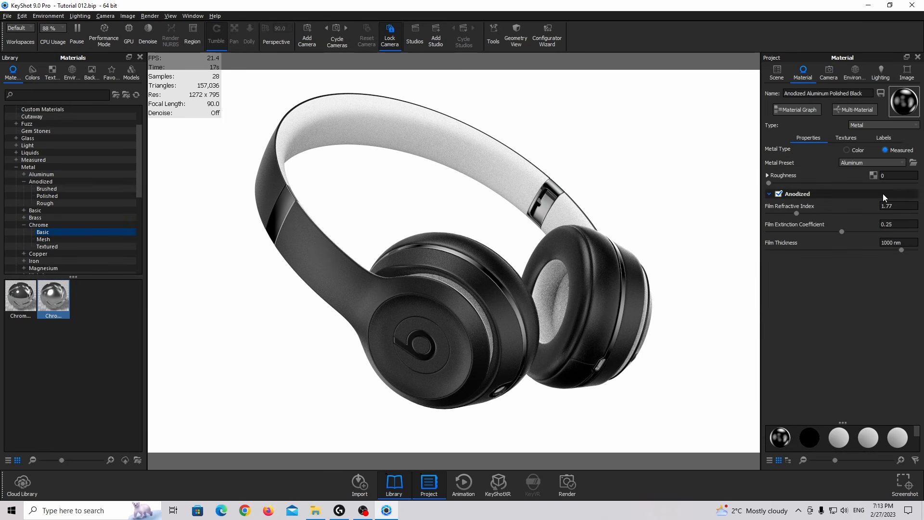
{"action": "type", "text": ".0025"}
{"action": "key", "text": "Return"}
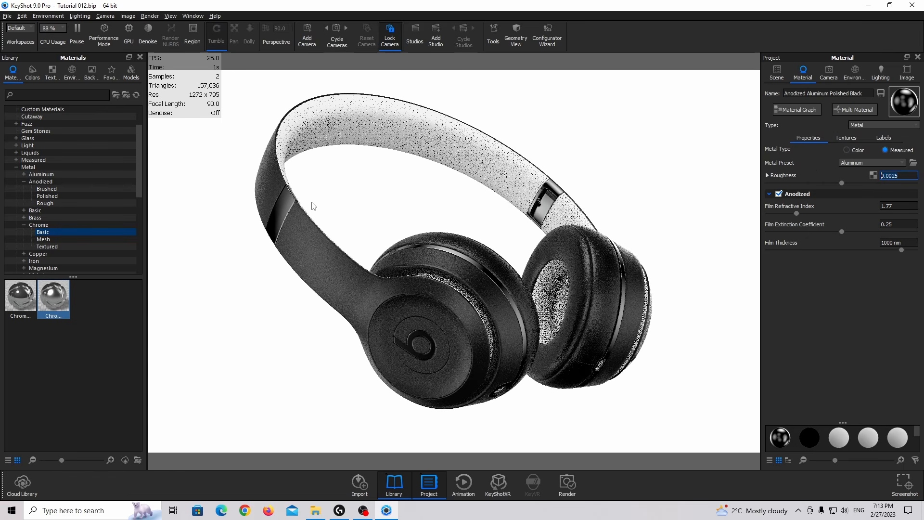
- Add Aluminum Rough from the basic aluminum library materials as a label on the Anodized Aluminum Polished Black material
{"action": "left_click", "coordinate": [884, 139]}
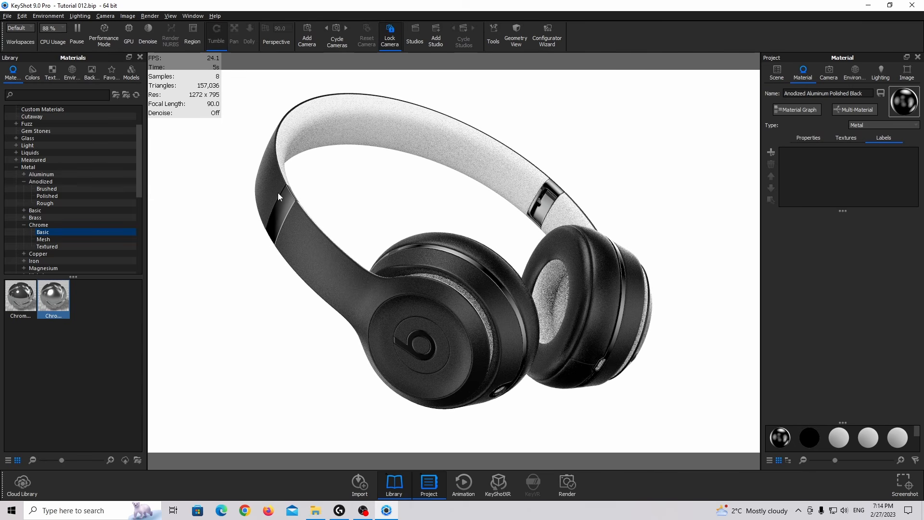
{"action": "scroll", "coordinate": [26, 152], "scroll_direction": "up", "scroll_amount": 2}
{"action": "left_click", "coordinate": [46, 210]}
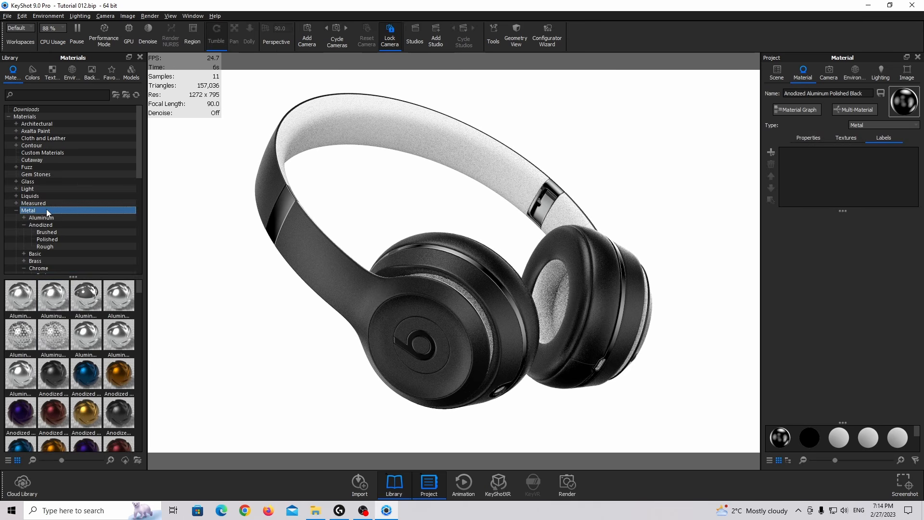
{"action": "left_click", "coordinate": [85, 225]}
{"action": "scroll", "coordinate": [82, 224], "scroll_direction": "down", "scroll_amount": 1}
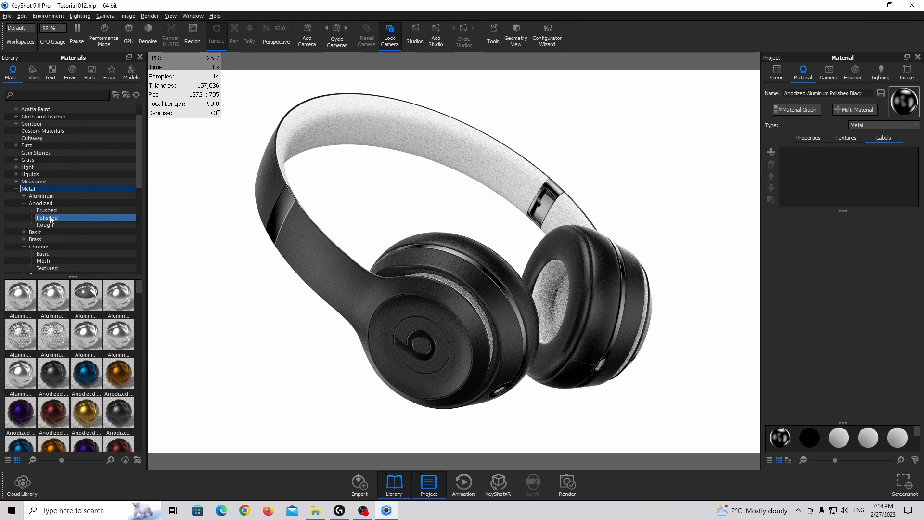
{"action": "left_click", "coordinate": [51, 197]}
{"action": "left_click", "coordinate": [24, 196]}
{"action": "left_click", "coordinate": [48, 203]}
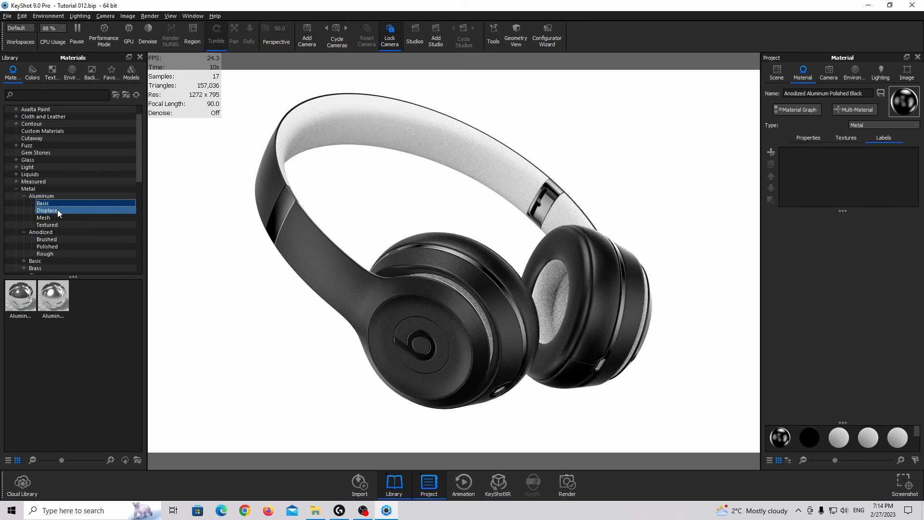
{"action": "left_click", "coordinate": [57, 294]}
{"action": "left_click_drag", "start_coordinate": [56, 294], "coordinate": [808, 166]}
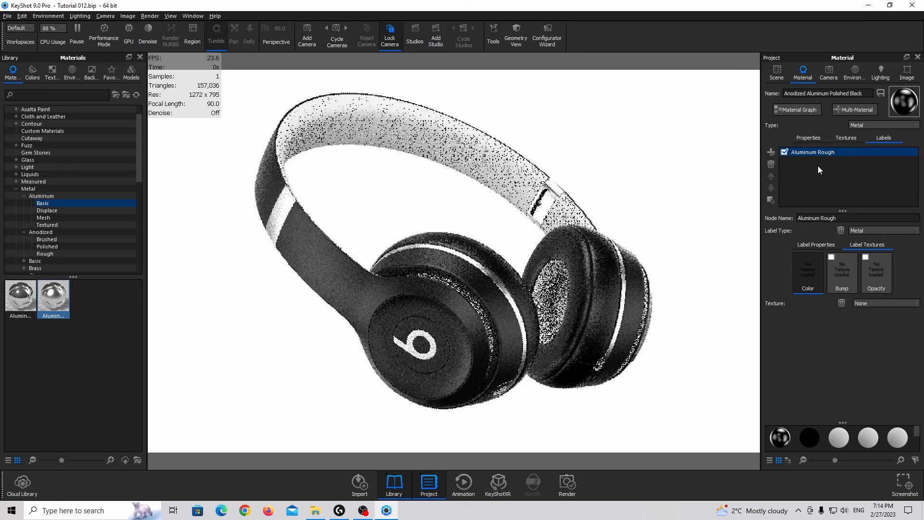
- Load Texture Mask 001 as the Aluminum Rough label's opacity map and set its mapping type to UV
{"action": "double_click", "coordinate": [874, 266]}
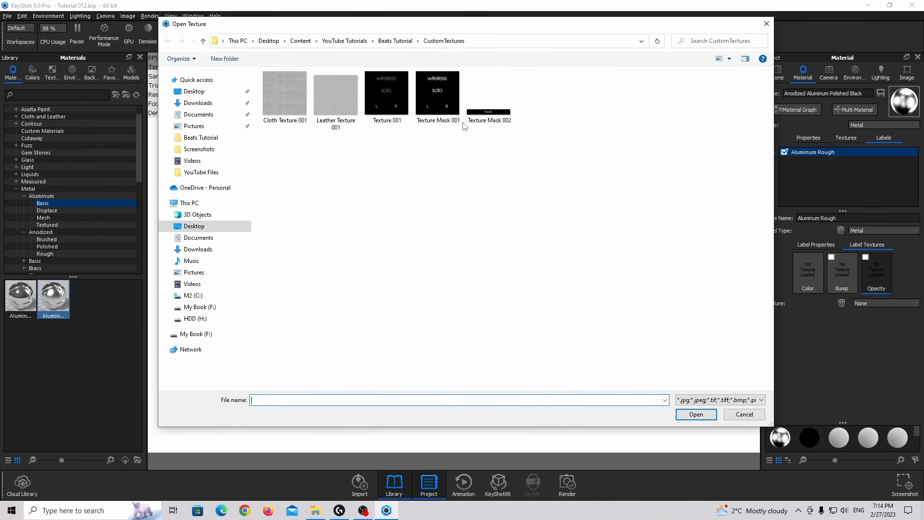
{"action": "double_click", "coordinate": [438, 100]}
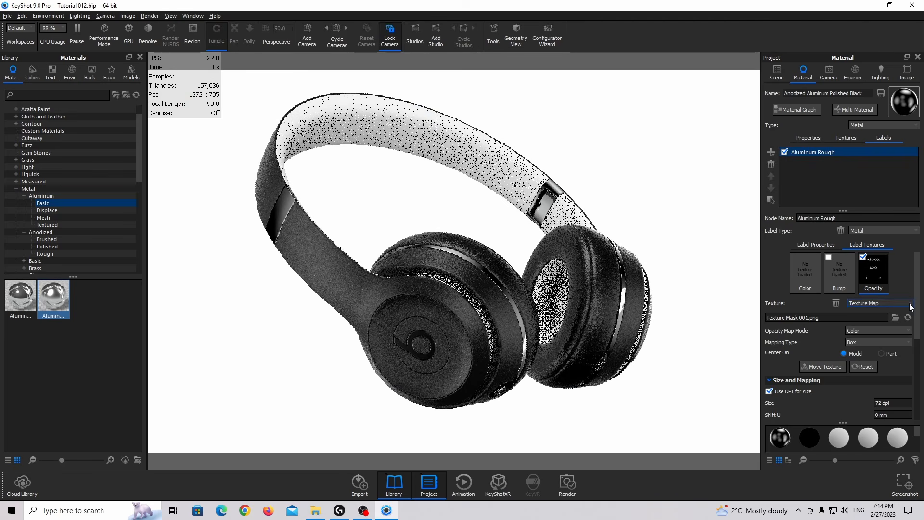
{"action": "scroll", "coordinate": [915, 322], "scroll_direction": "down", "scroll_amount": 1}
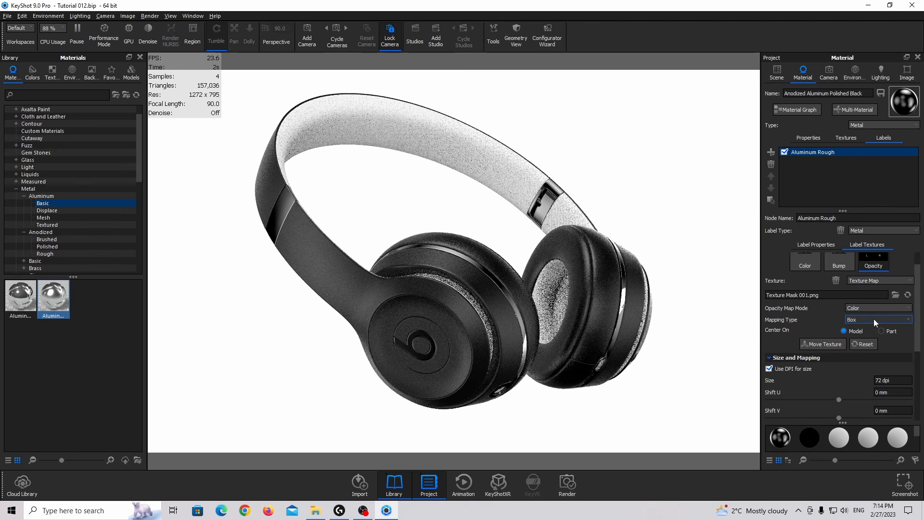
{"action": "left_click", "coordinate": [874, 319]}
{"action": "left_click", "coordinate": [858, 352]}
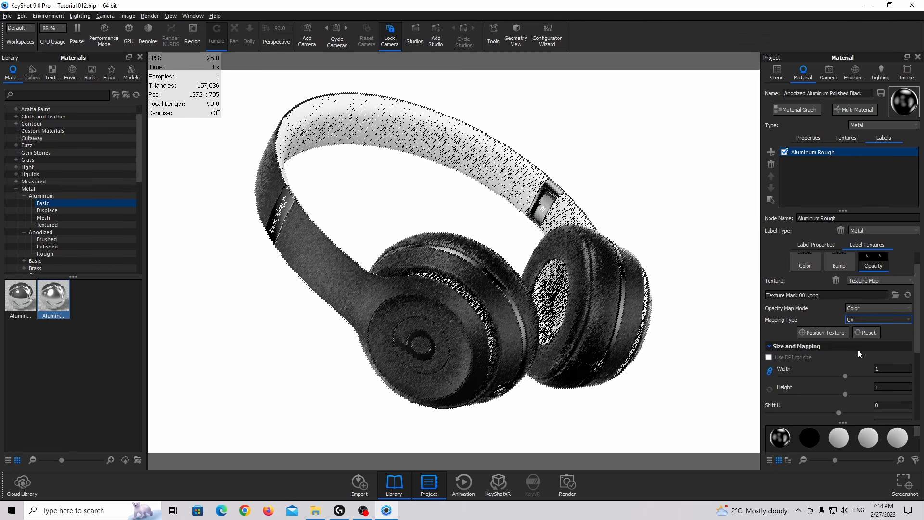
{"action": "scroll", "coordinate": [919, 330], "scroll_direction": "down", "scroll_amount": 1}
{"action": "scroll", "coordinate": [919, 330], "scroll_direction": "down", "scroll_amount": 5}
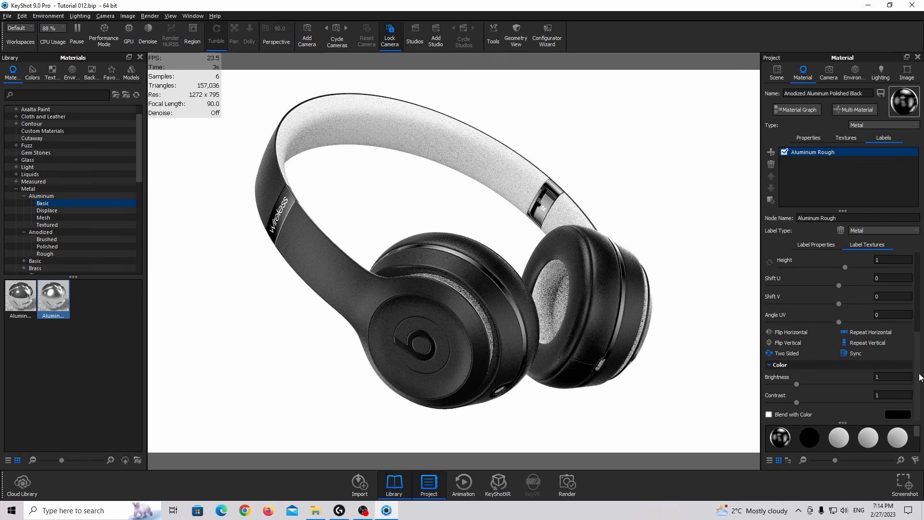
- Set the roughness of the Aluminum Rough label to 0.05
{"action": "left_click", "coordinate": [818, 245]}
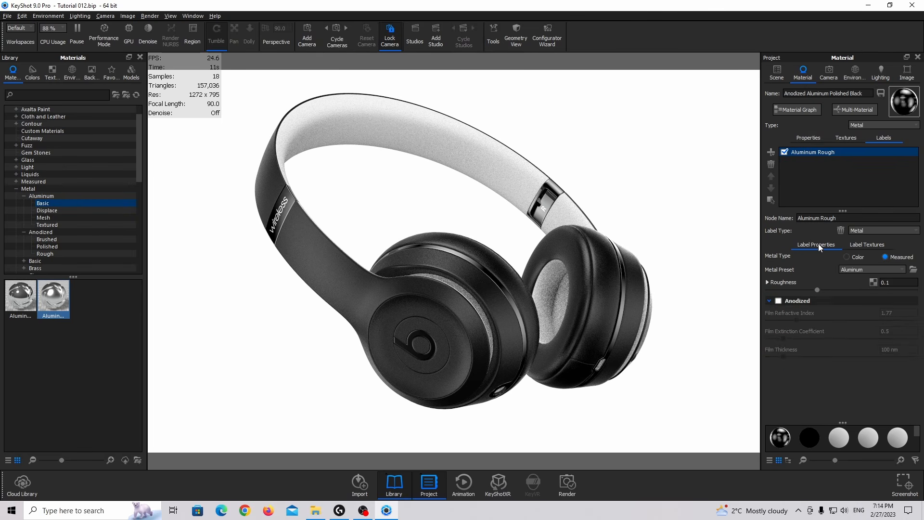
{"action": "left_click", "coordinate": [897, 282]}
{"action": "type", "text": "0.05"}
{"action": "key", "text": "Return"}
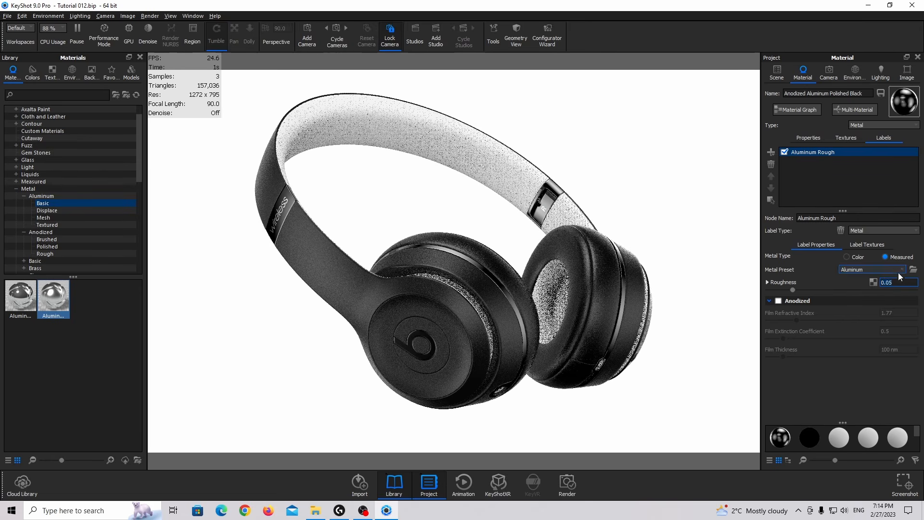
- Switch the label's metal type to Color and choose a medium gray for it
{"action": "left_click", "coordinate": [848, 258]}
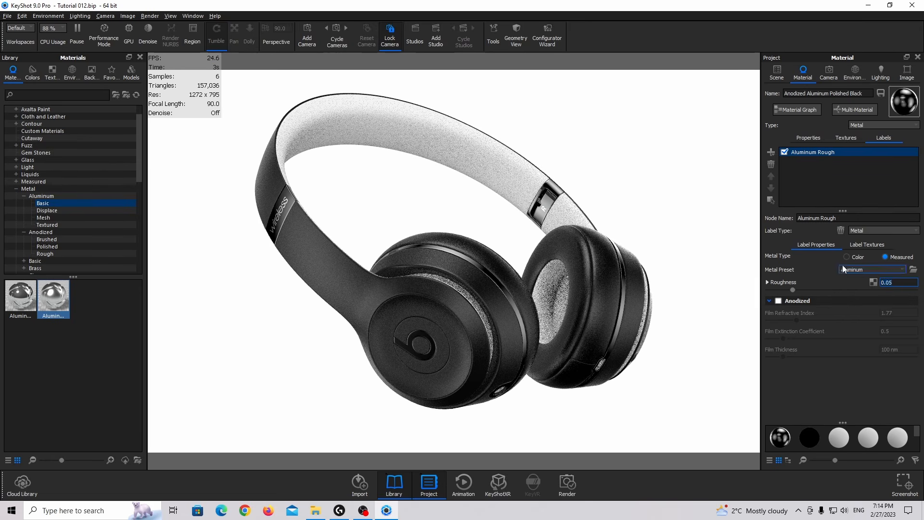
{"action": "left_click", "coordinate": [897, 270]}
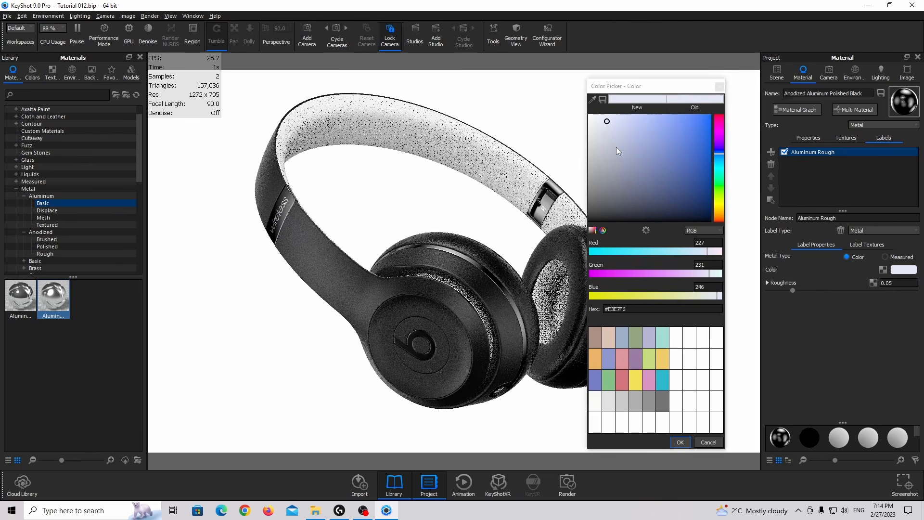
{"action": "mouse_move", "coordinate": [616, 146]}
{"action": "left_mouse_down"}
{"action": "mouse_move", "coordinate": [556, 155]}
{"action": "mouse_move", "coordinate": [533, 205]}
{"action": "left_mouse_up"}
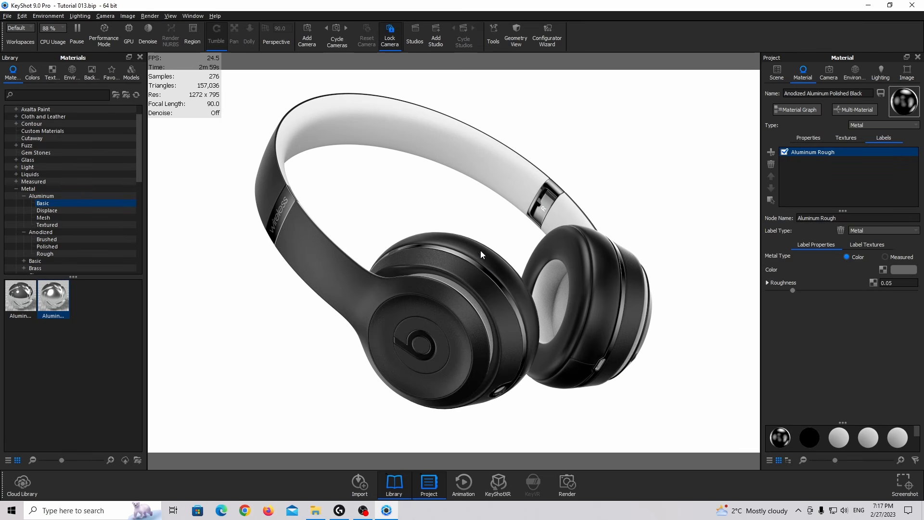
- Change the Soft Shiny Leather material of the ear cushions to the Plastic type
{"action": "double_click", "coordinate": [466, 246]}
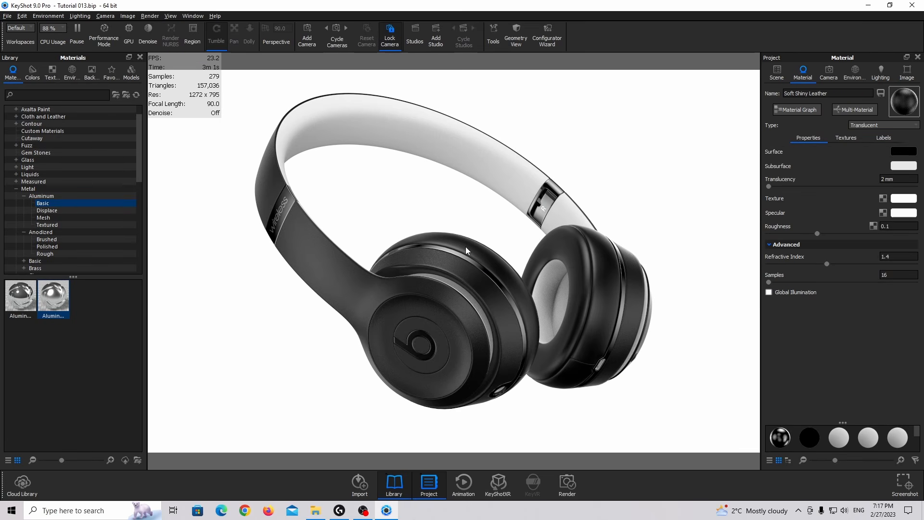
{"action": "left_click", "coordinate": [877, 124]}
{"action": "left_click", "coordinate": [859, 183]}
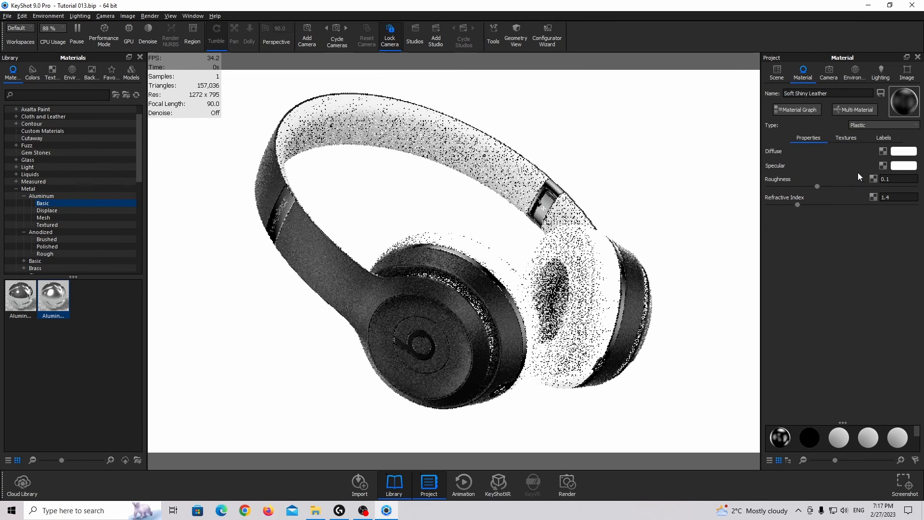
- Set the diffuse color of the Soft Shiny Leather material to RGB 15, 15, 15
{"action": "left_click", "coordinate": [903, 151]}
{"action": "left_click_drag", "start_coordinate": [653, 190], "coordinate": [587, 224]}
{"action": "left_click_drag", "start_coordinate": [713, 240], "coordinate": [637, 240]}
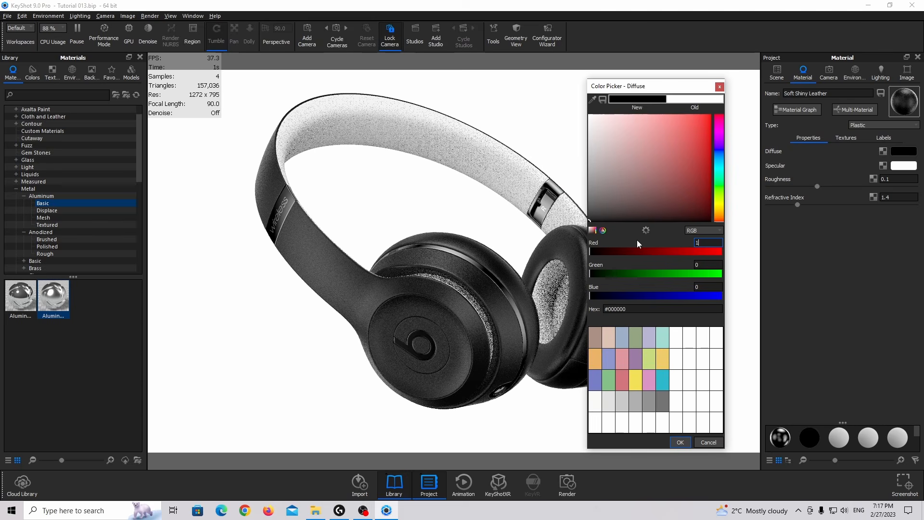
{"action": "type", "text": "15"}
{"action": "key", "text": "Tab"}
{"action": "type", "text": "15"}
{"action": "key", "text": "Tab"}
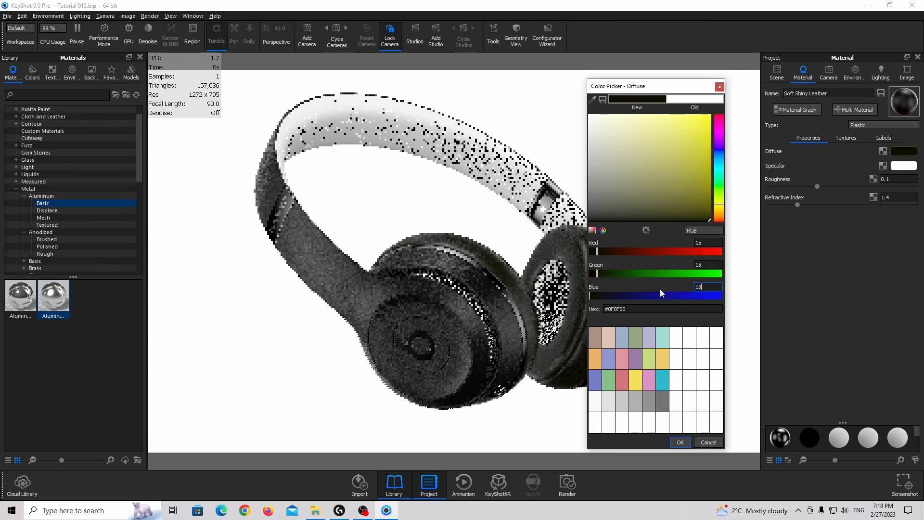
{"action": "left_click", "coordinate": [680, 442]}
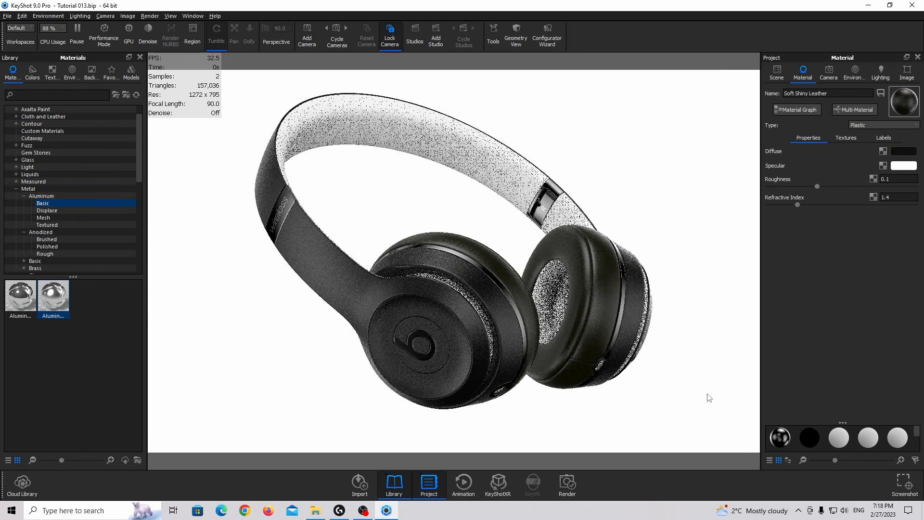
- Accept white (#FFFFFF) as the leather's specular color and set its roughness to 0.065
{"action": "left_click", "coordinate": [904, 169]}
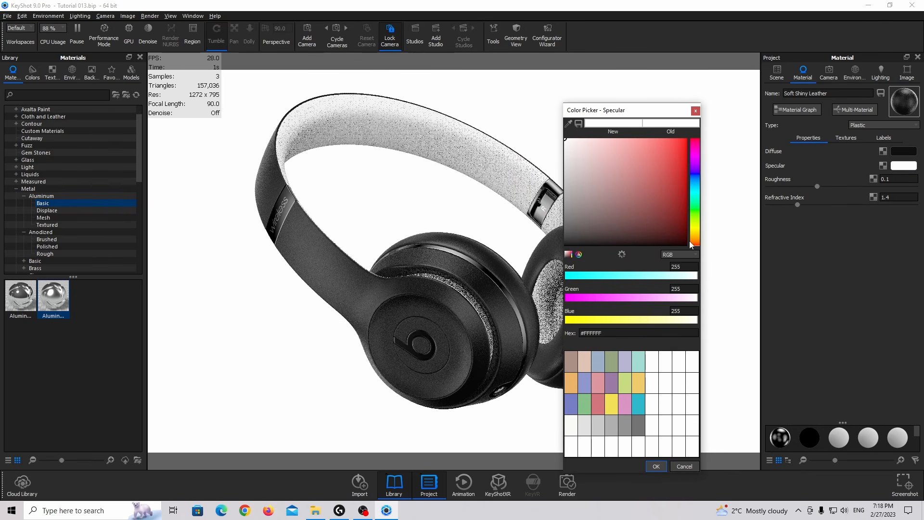
{"action": "left_click", "coordinate": [656, 467]}
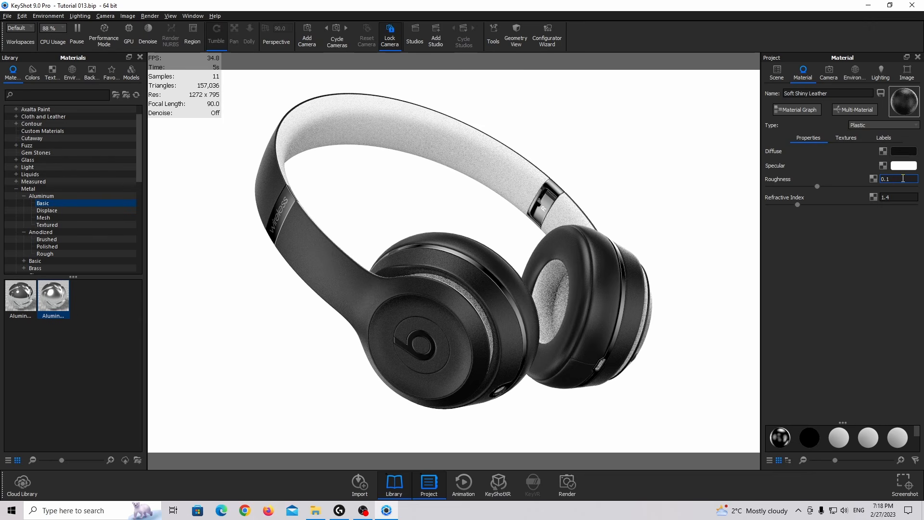
{"action": "key", "text": "Return"}
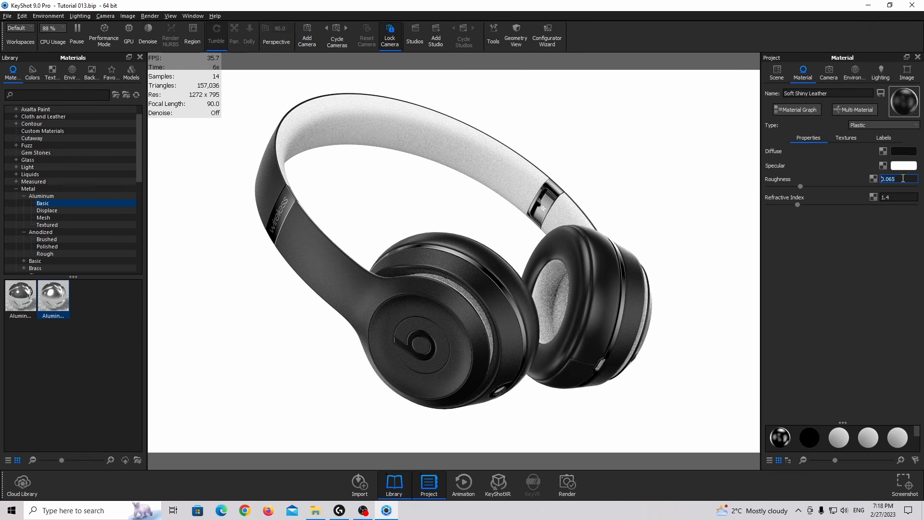
- Load Leather Texture 001 as the Soft Shiny Leather's bump map and set its mapping type to UV
{"action": "left_click", "coordinate": [845, 139]}
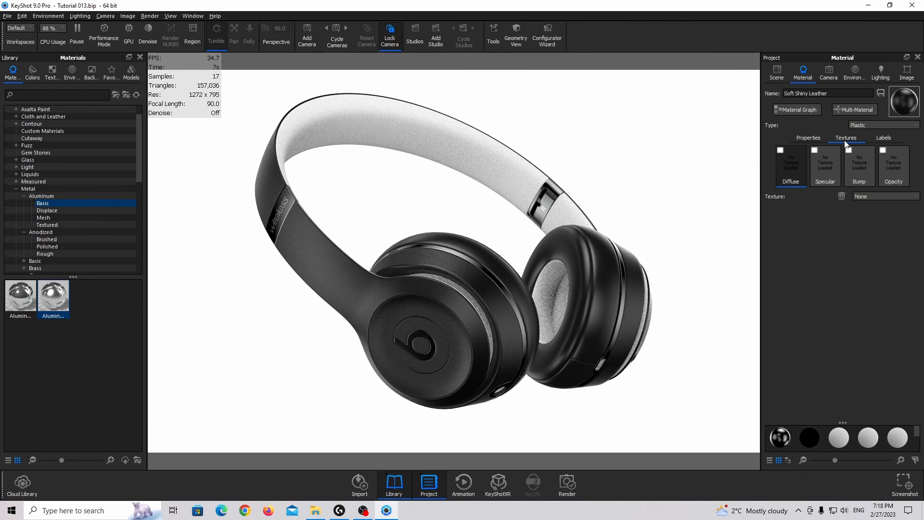
{"action": "double_click", "coordinate": [856, 176]}
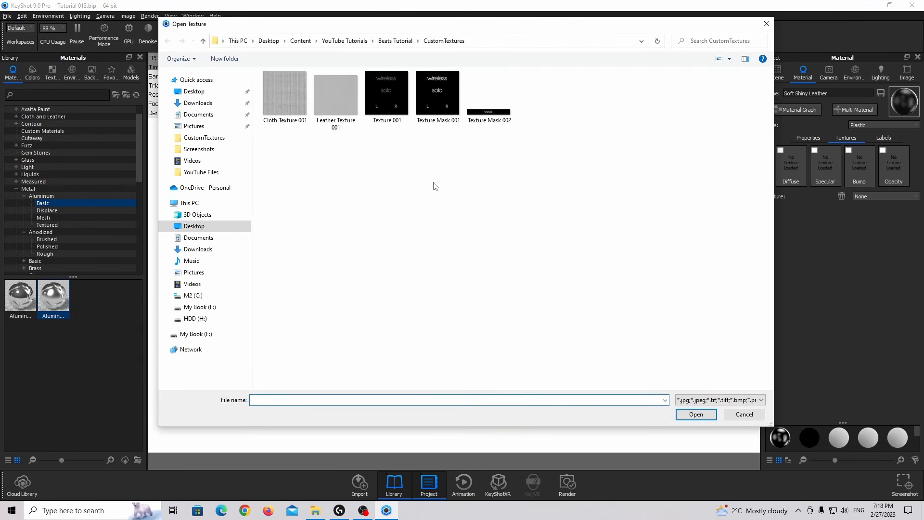
{"action": "double_click", "coordinate": [337, 105]}
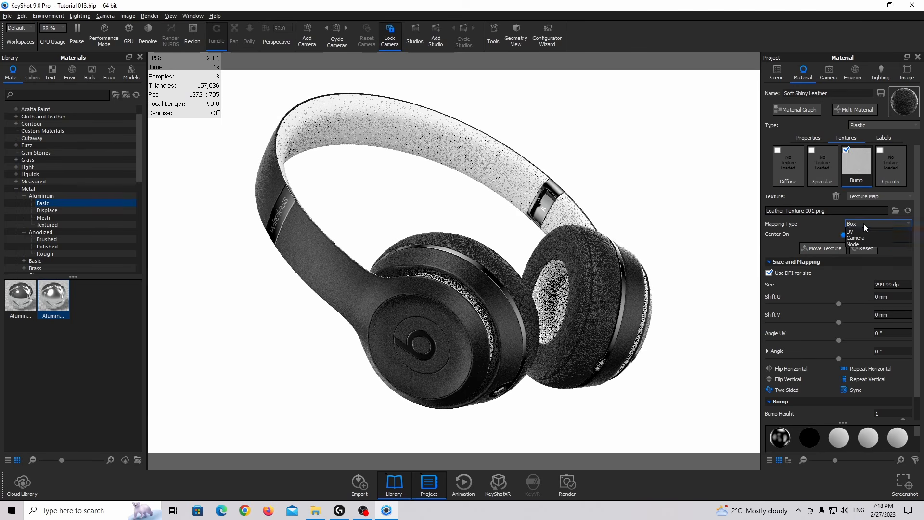
{"action": "left_click", "coordinate": [863, 223]}
{"action": "left_click", "coordinate": [858, 256]}
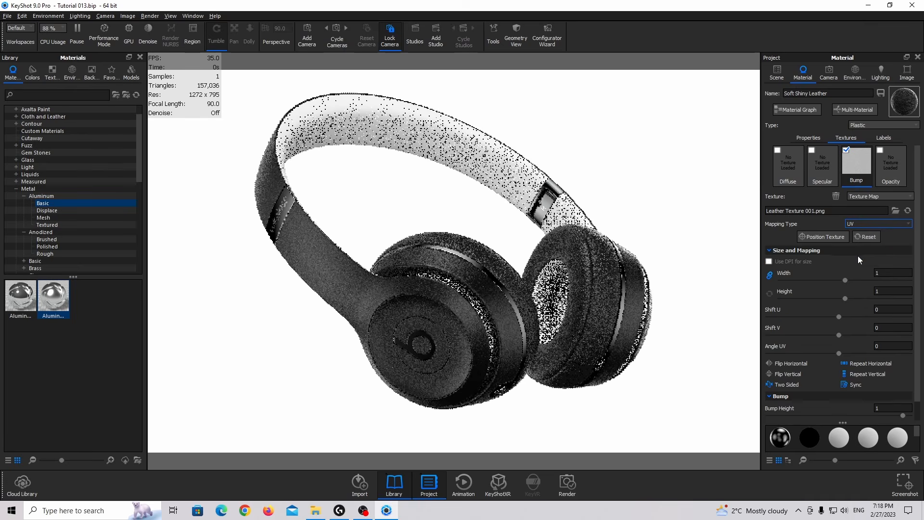
- Set the bump height of the leather texture to 0.35
{"action": "scroll", "coordinate": [859, 306], "scroll_direction": "down", "scroll_amount": 1}
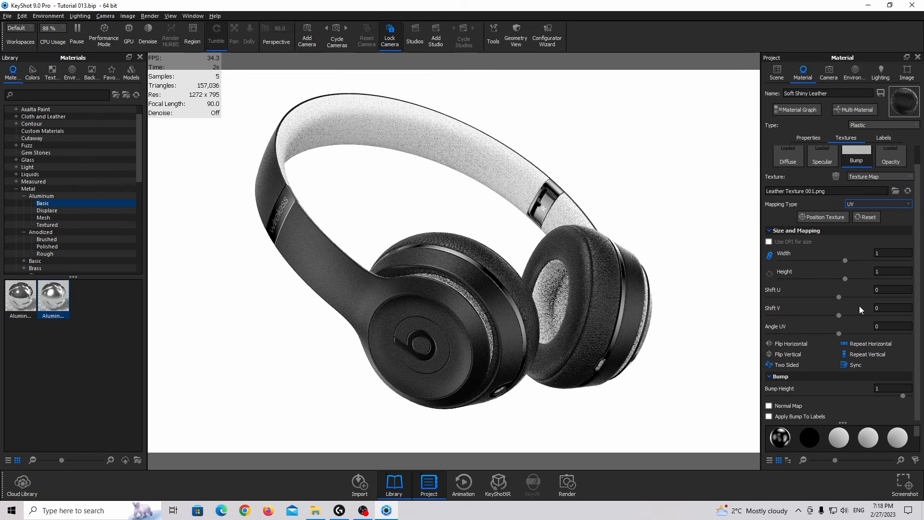
{"action": "left_click", "coordinate": [845, 387]}
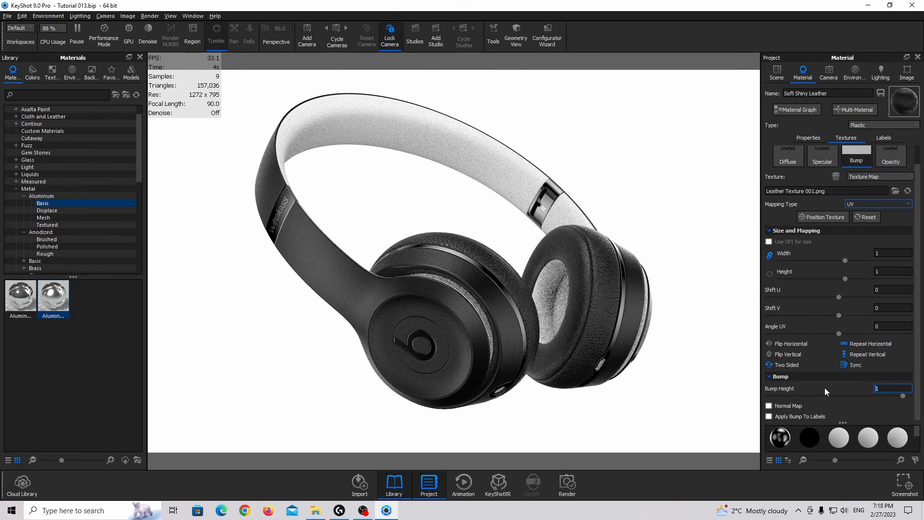
{"action": "key", "text": "BackSpace"}
{"action": "type", "text": "0.35"}
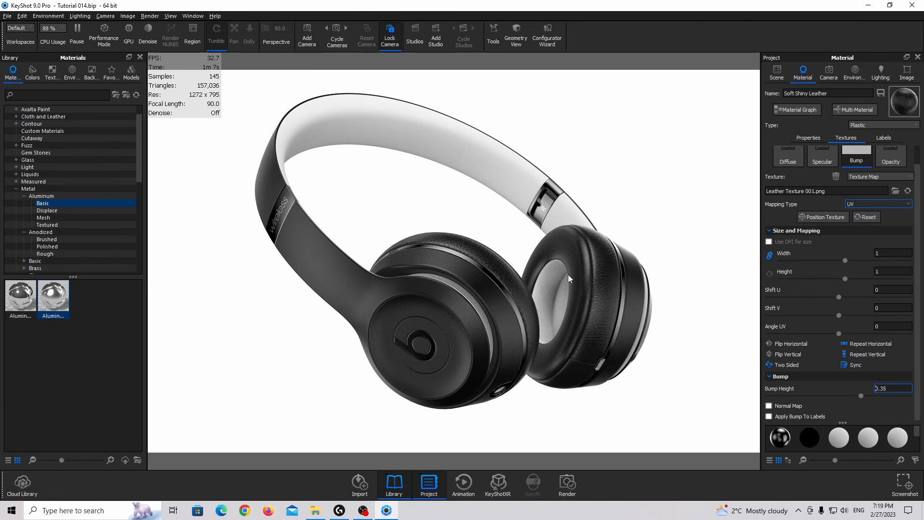
- Activate the Free Camera and frame a close-up of the ear cushions
{"action": "left_click", "coordinate": [829, 73]}
{"action": "left_click", "coordinate": [821, 90]}
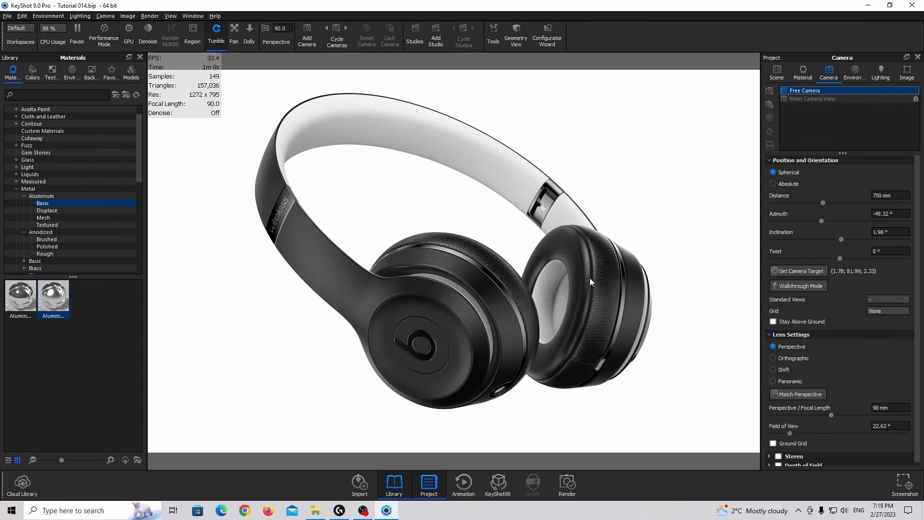
{"action": "left_click_drag", "start_coordinate": [591, 278], "coordinate": [534, 307]}
{"action": "scroll", "coordinate": [435, 307], "scroll_direction": "up", "scroll_amount": 4}
{"action": "middle_click_drag", "start_coordinate": [501, 284], "coordinate": [444, 306]}
{"action": "scroll", "coordinate": [480, 288], "scroll_direction": "up", "scroll_amount": 3}
- Apply Hard Rough Plastic Black from the basic plastic library materials to the white cloth parts inside both ear cups
{"action": "left_click", "coordinate": [777, 73]}
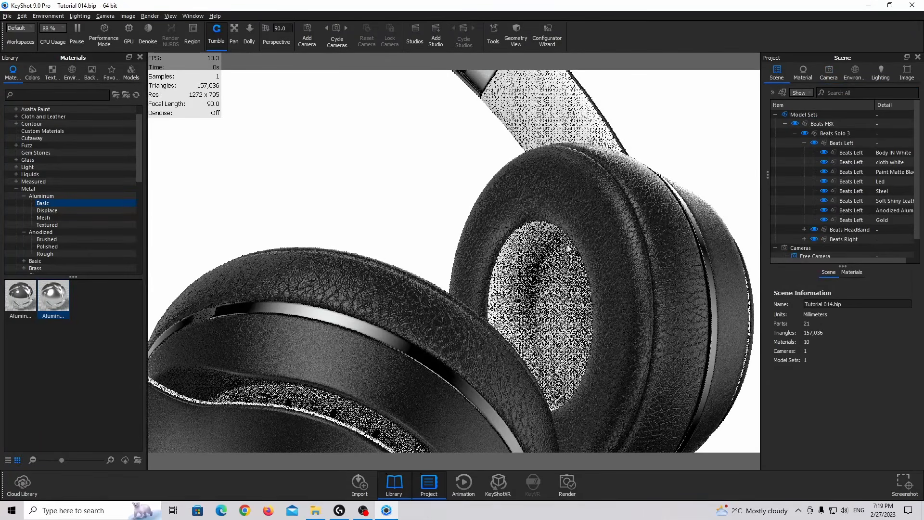
{"action": "left_click", "coordinate": [526, 253]}
{"action": "left_click_drag", "start_coordinate": [543, 269], "coordinate": [166, 304]}
{"action": "left_click", "coordinate": [167, 301], "text": "ctrl"}
{"action": "left_click_drag", "start_coordinate": [237, 292], "coordinate": [477, 269]}
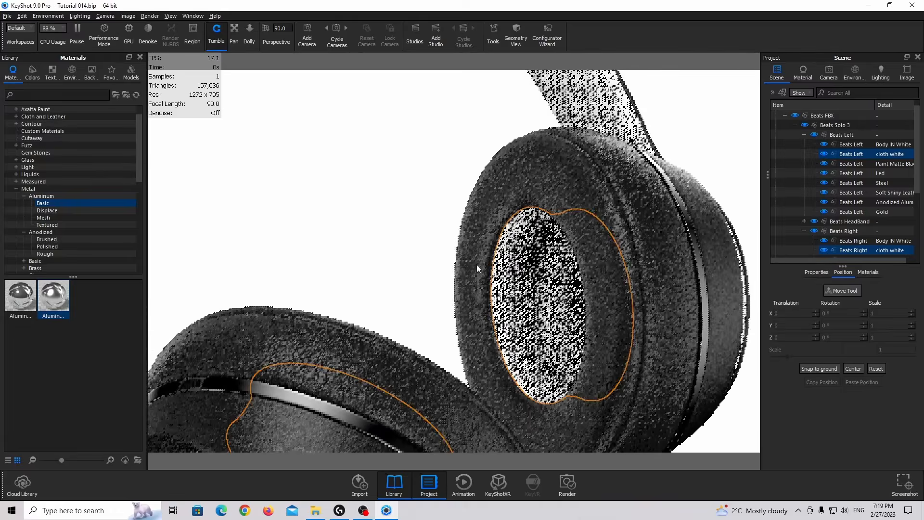
{"action": "scroll", "coordinate": [50, 162], "scroll_direction": "down", "scroll_amount": 6}
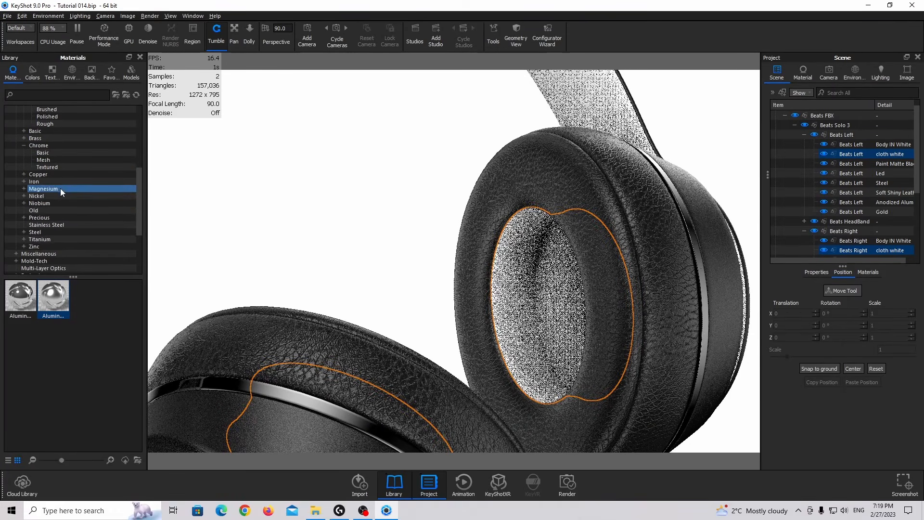
{"action": "scroll", "coordinate": [33, 242], "scroll_direction": "down", "scroll_amount": 4}
{"action": "left_click", "coordinate": [33, 232]}
{"action": "left_click", "coordinate": [16, 232]}
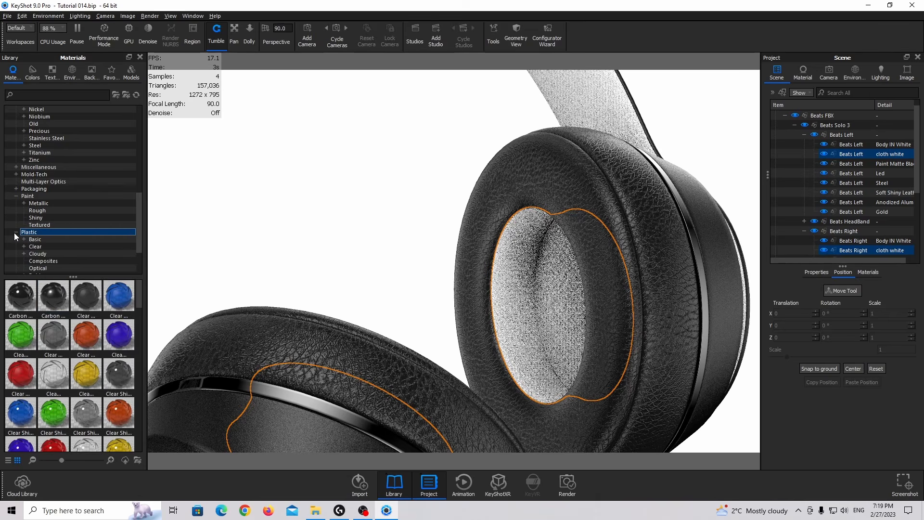
{"action": "left_click", "coordinate": [45, 240]}
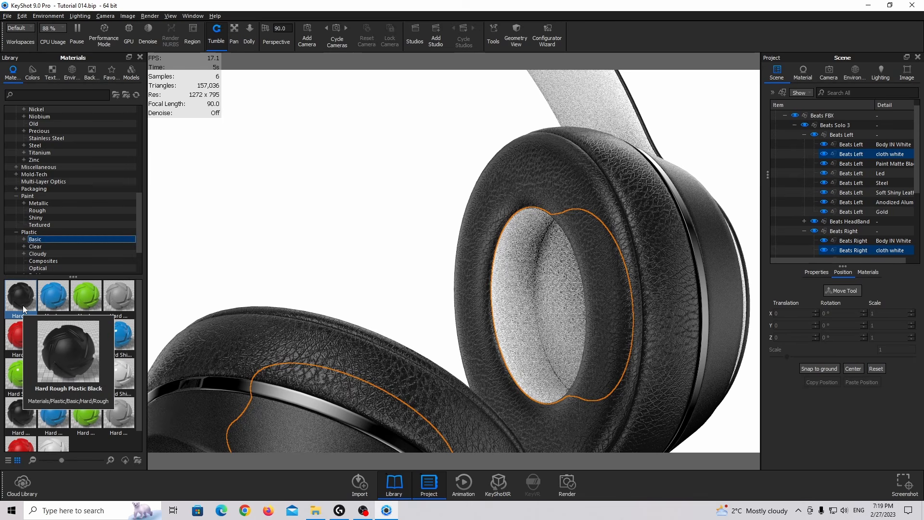
{"action": "mouse_move", "coordinate": [25, 407]}
{"action": "left_click_drag", "start_coordinate": [25, 407], "coordinate": [847, 152]}
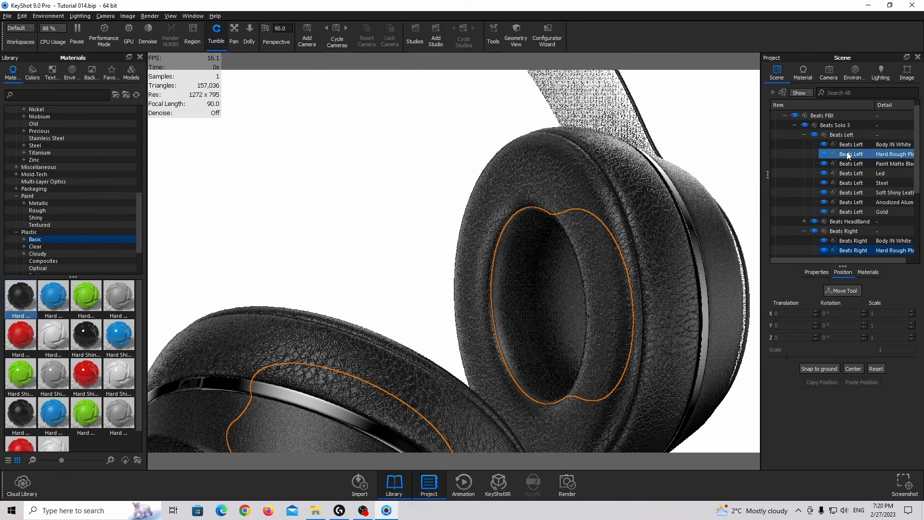
- Set the specular color of the ear cups' Hard Rough Plastic Black material to light gray #EDEDED
{"action": "double_click", "coordinate": [527, 269]}
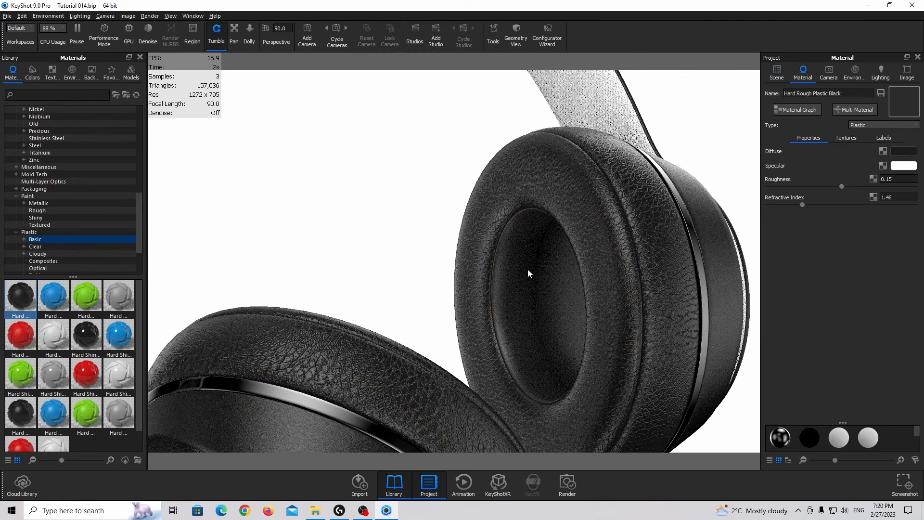
{"action": "left_click_drag", "start_coordinate": [543, 270], "coordinate": [603, 239]}
{"action": "left_click", "coordinate": [903, 166]}
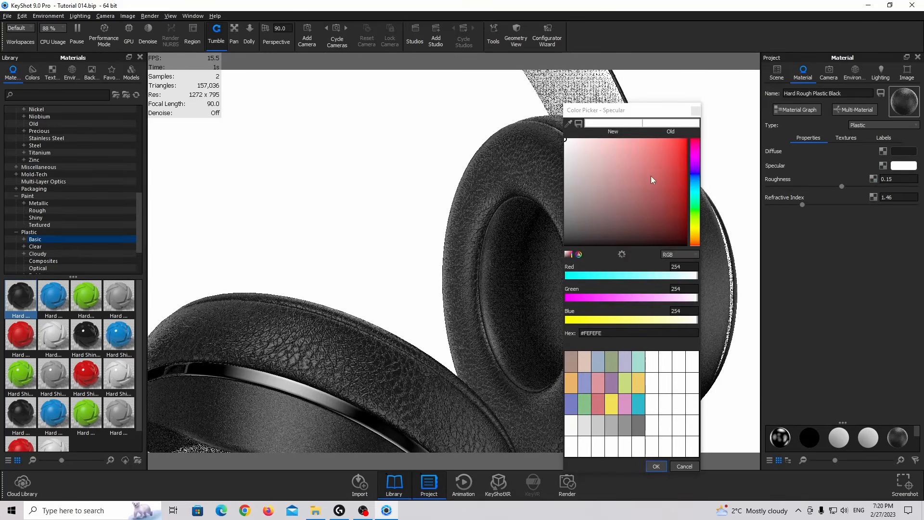
{"action": "left_click_drag", "start_coordinate": [550, 152], "coordinate": [547, 152]}
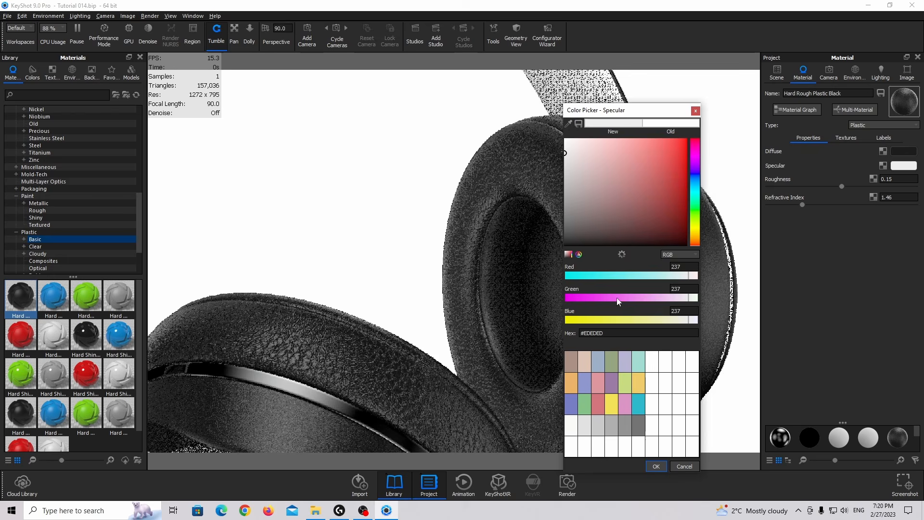
{"action": "left_click", "coordinate": [655, 466]}
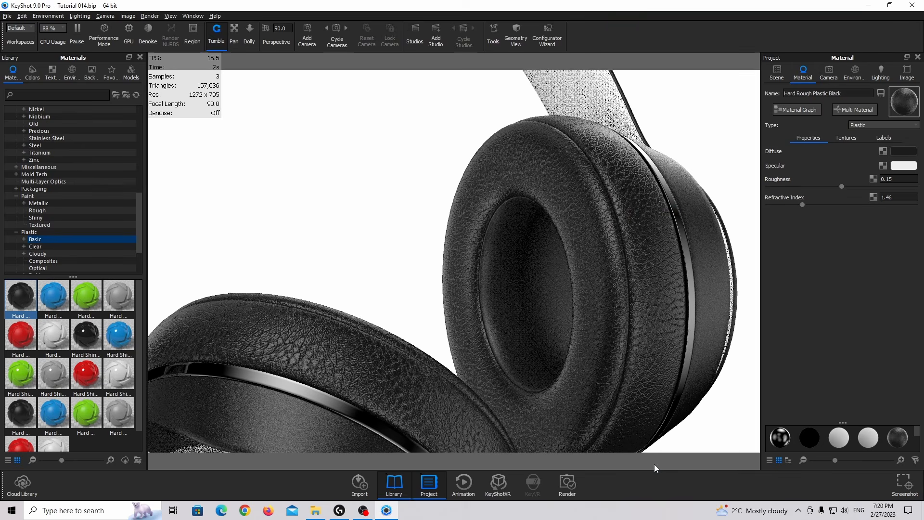
- Set the Hard Rough Plastic Black material's roughness to 0.2 and its refractive index to 1.5
{"action": "left_click", "coordinate": [894, 179]}
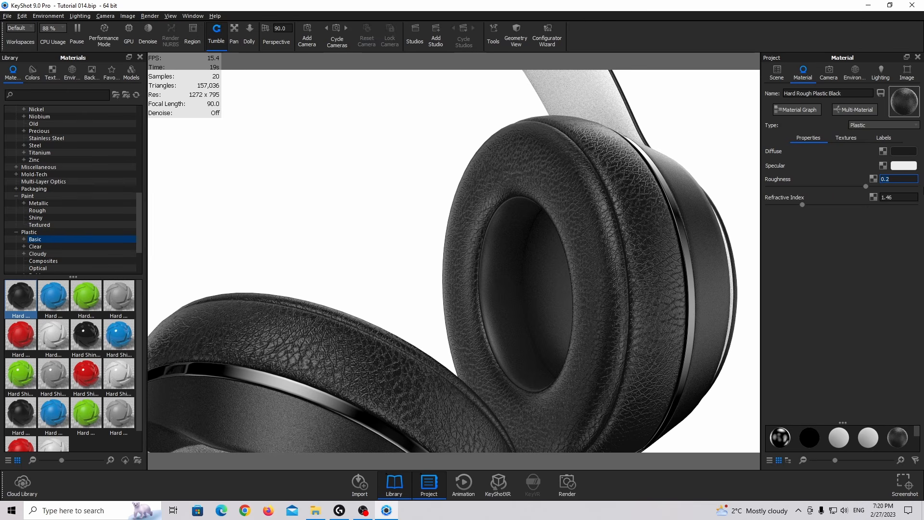
{"action": "key", "text": "Tab"}
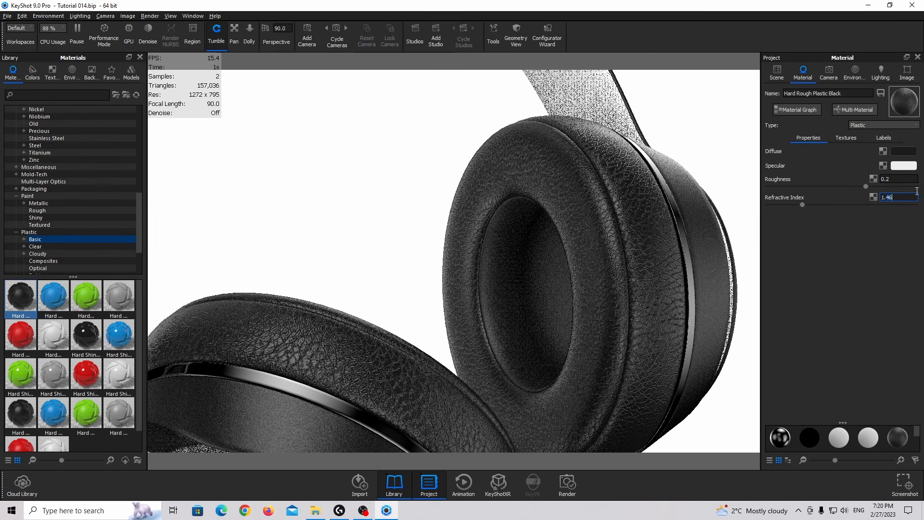
{"action": "type", "text": "1.5"}
{"action": "key", "text": "Return"}
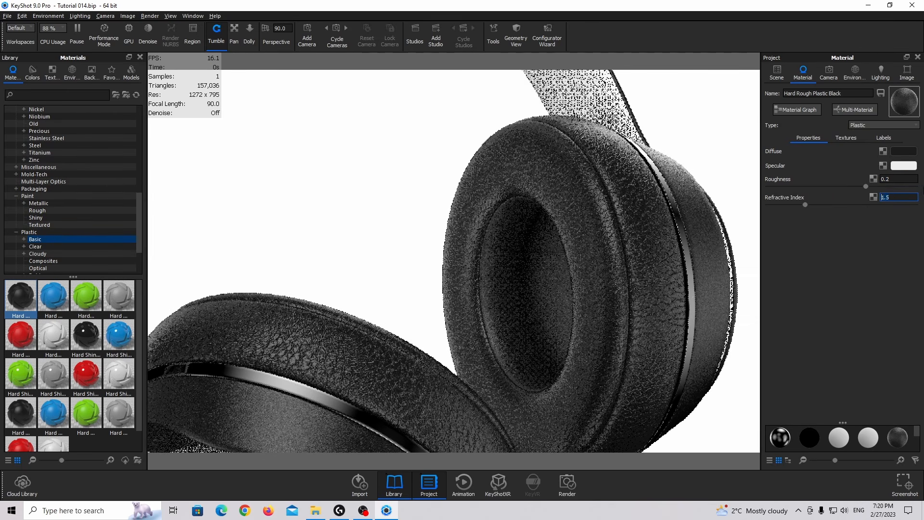
- Load Cloth Texture 001 as the Hard Rough Plastic Black's bump map and set its mapping type to UV
{"action": "left_click", "coordinate": [856, 138]}
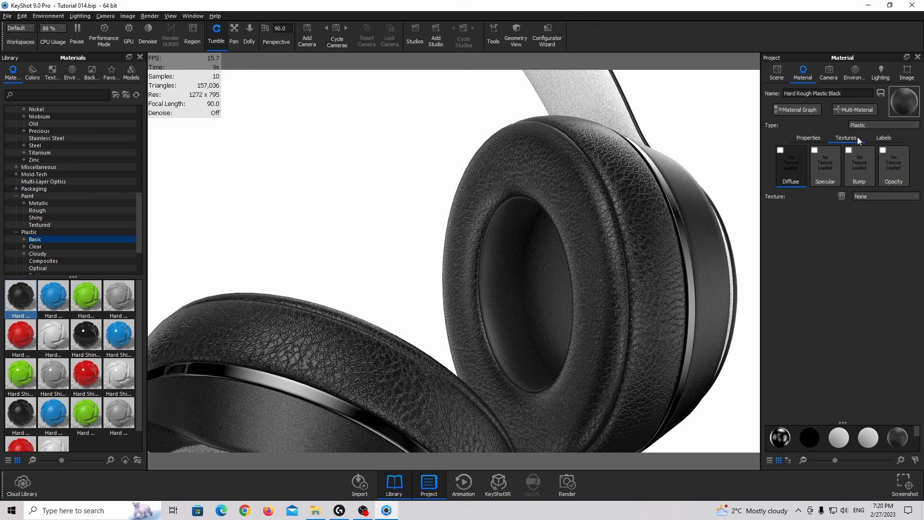
{"action": "double_click", "coordinate": [862, 171]}
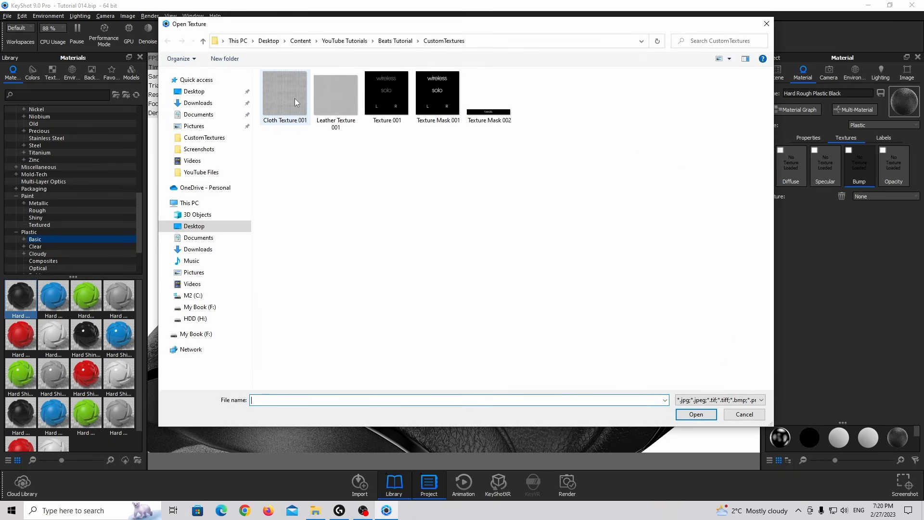
{"action": "double_click", "coordinate": [294, 98]}
{"action": "left_click", "coordinate": [885, 224]}
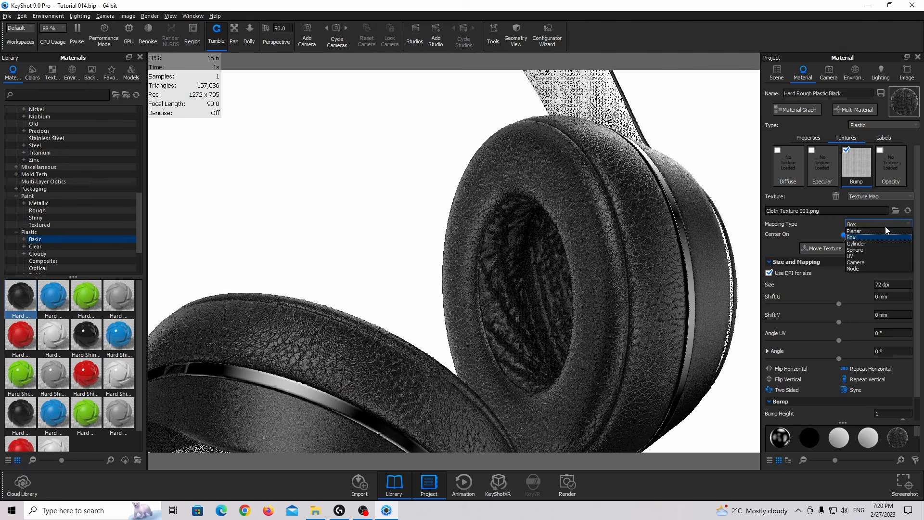
{"action": "left_click", "coordinate": [876, 256]}
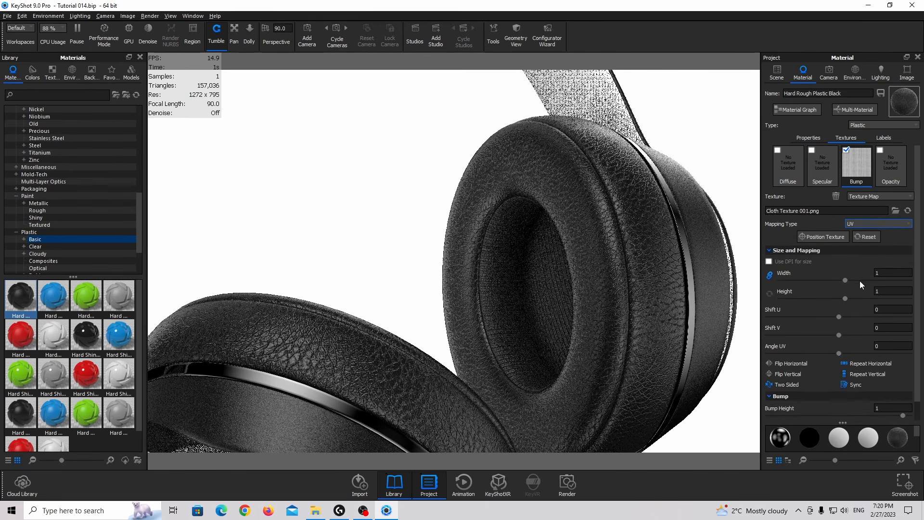
- Set the bump height of the cloth texture to 0.75
{"action": "scroll", "coordinate": [897, 372], "scroll_direction": "down", "scroll_amount": 1}
{"action": "left_click", "coordinate": [892, 388]}
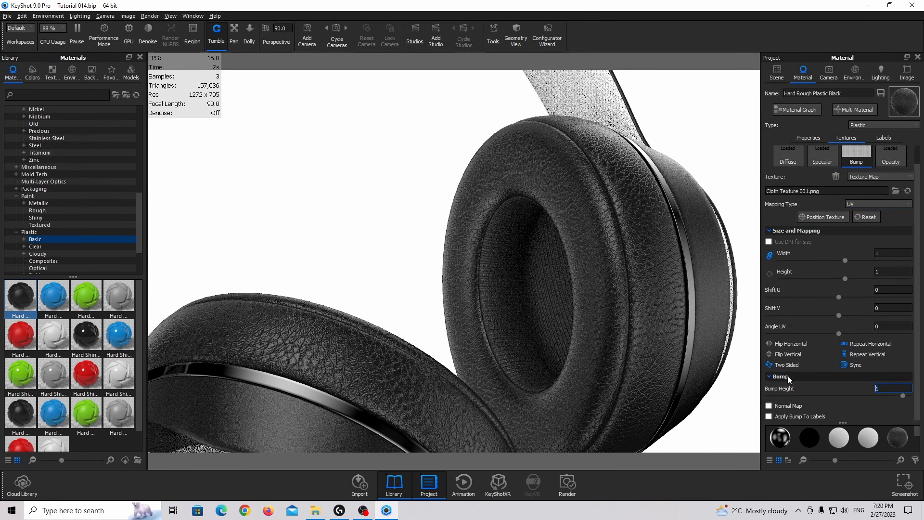
{"action": "type", "text": "0.75"}
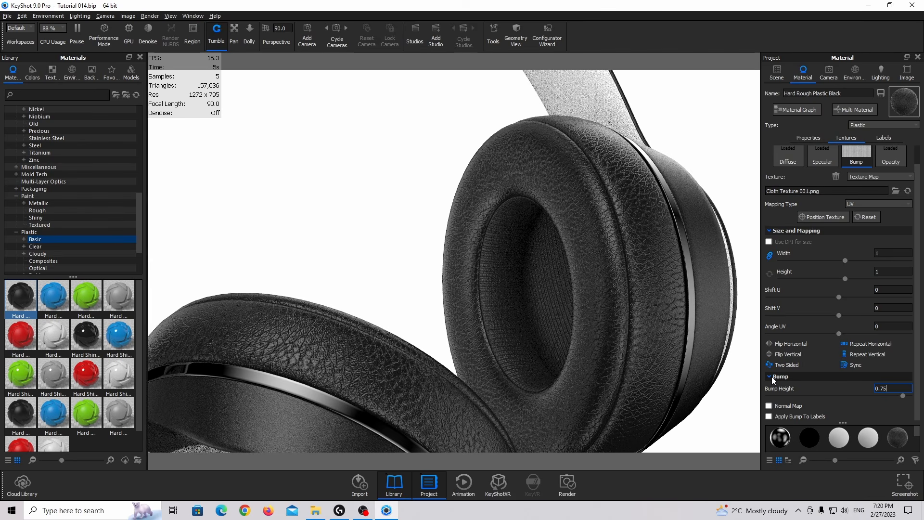
- Duplicate the Cloth Texture 001 node in the Hard Rough Plastic Black material graph and connect the copy to the Diffuse input
{"action": "key", "text": "Return"}
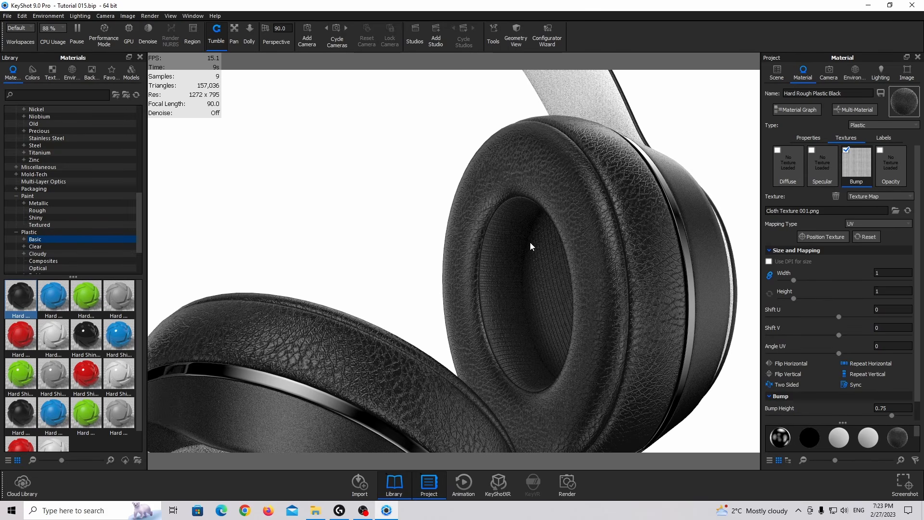
{"action": "left_click", "coordinate": [797, 111]}
{"action": "left_click_drag", "start_coordinate": [148, 261], "coordinate": [261, 261], "text": "alt"}
{"action": "left_click", "coordinate": [267, 270]}
{"action": "left_click", "coordinate": [203, 195]}
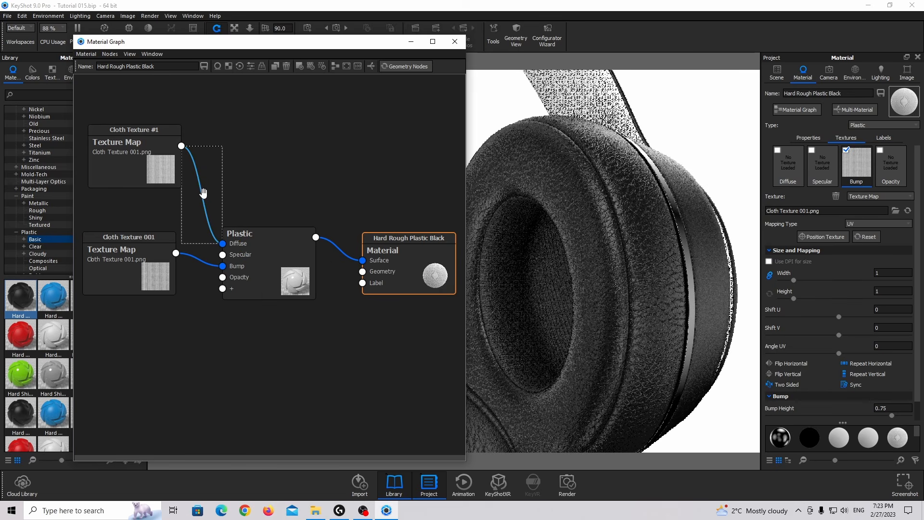
- Insert a Color Invert utility between the duplicated cloth texture and the plastic's Diffuse input, and move the texture node clear of it
{"action": "right_click", "coordinate": [204, 196]}
{"action": "mouse_move", "coordinate": [227, 225]}
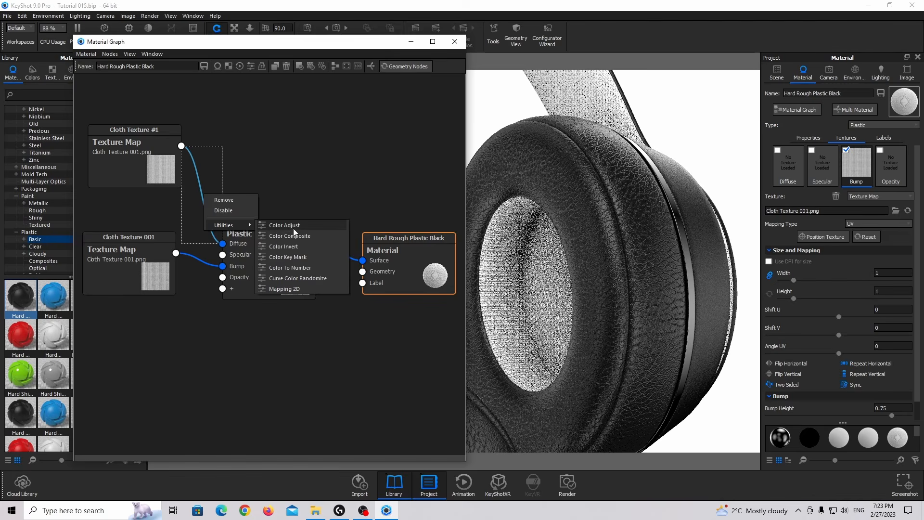
{"action": "left_click", "coordinate": [288, 247]}
{"action": "left_click_drag", "start_coordinate": [150, 164], "coordinate": [127, 161]}
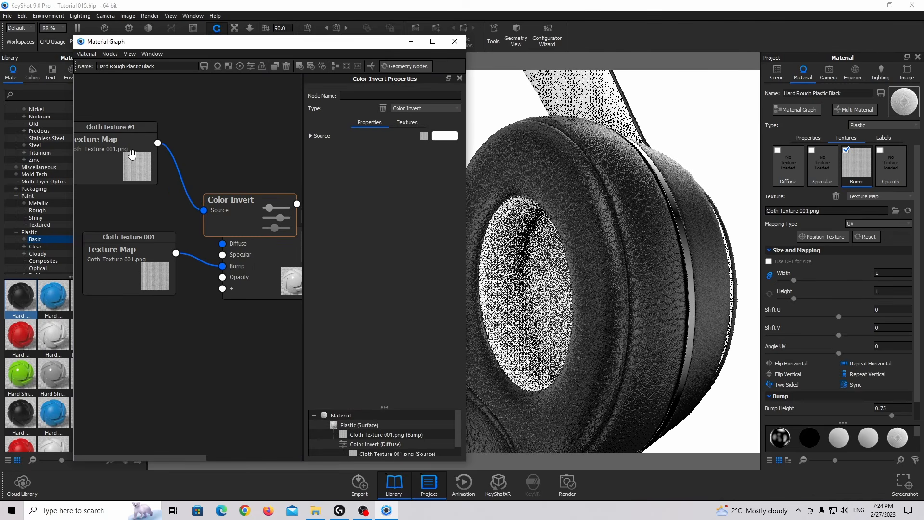
- Set the duplicated cloth texture's brightness to 3 and contrast to 0.4, and close the material graph
{"action": "left_click", "coordinate": [126, 161]}
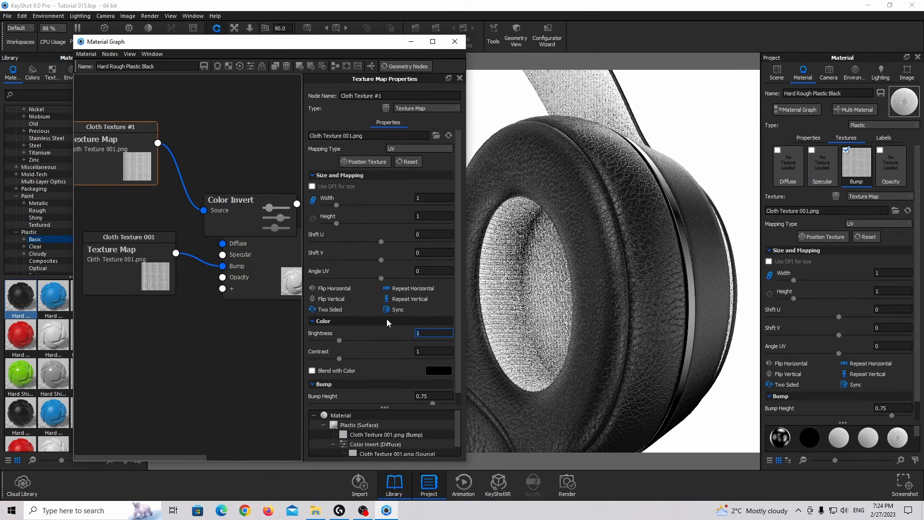
{"action": "type", "text": "3"}
{"action": "key", "text": "Tab"}
{"action": "type", "text": "0"}
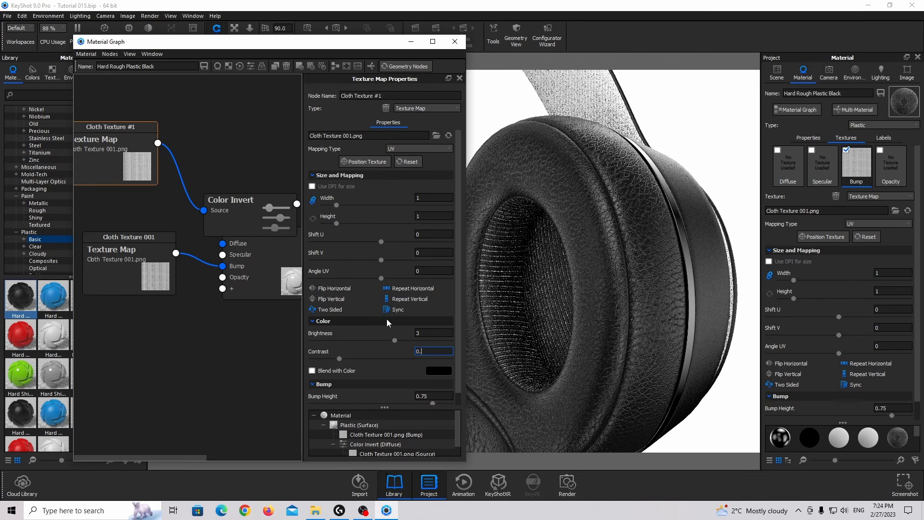
{"action": "type", "text": ".4"}
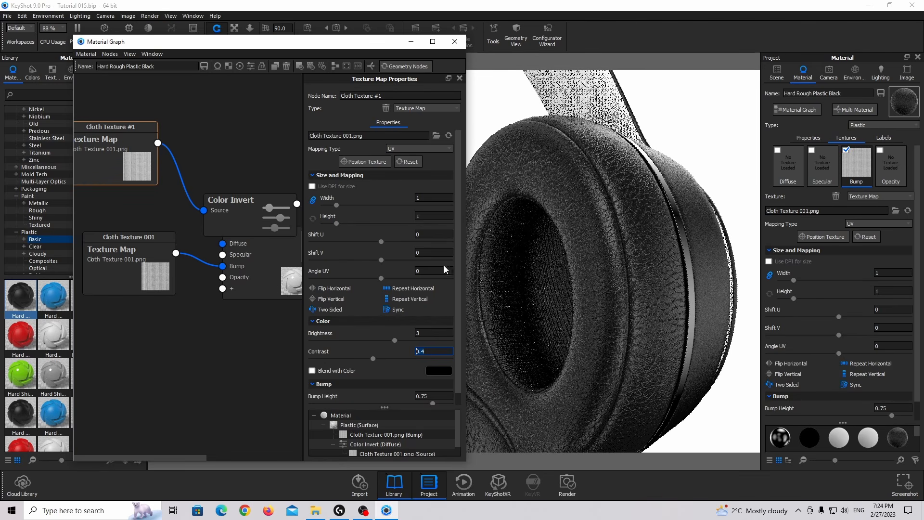
{"action": "left_click", "coordinate": [460, 43]}
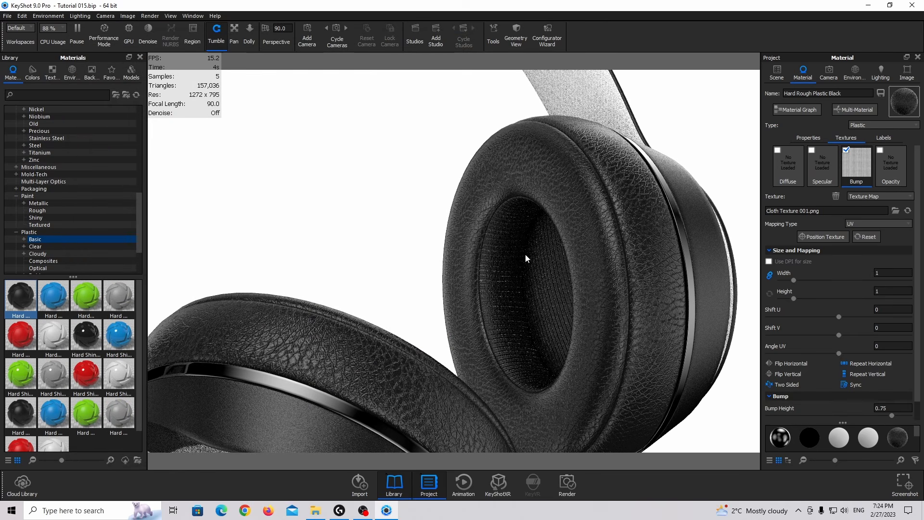
- Switch to the Main Camera View and apply the Rubber plastic material to the inner side of the headband
{"action": "left_click", "coordinate": [824, 75]}
{"action": "left_click", "coordinate": [817, 99]}
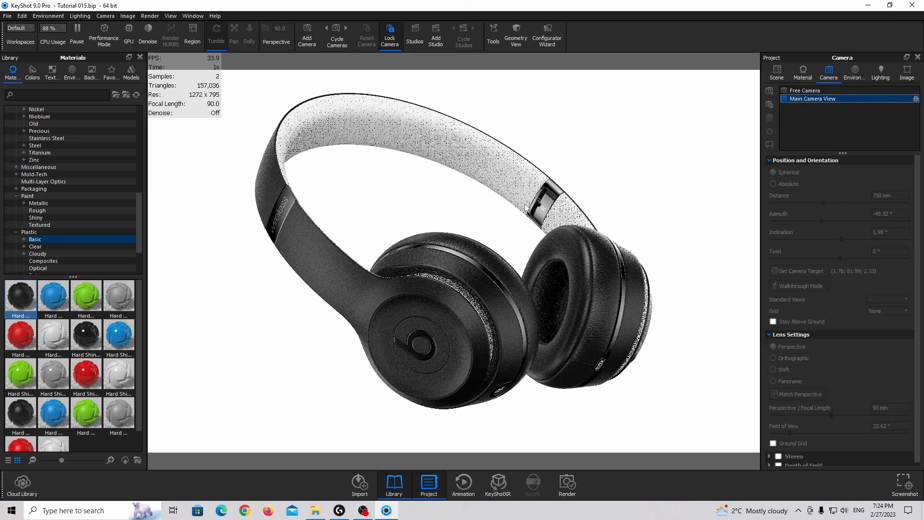
{"action": "double_click", "coordinate": [501, 291]}
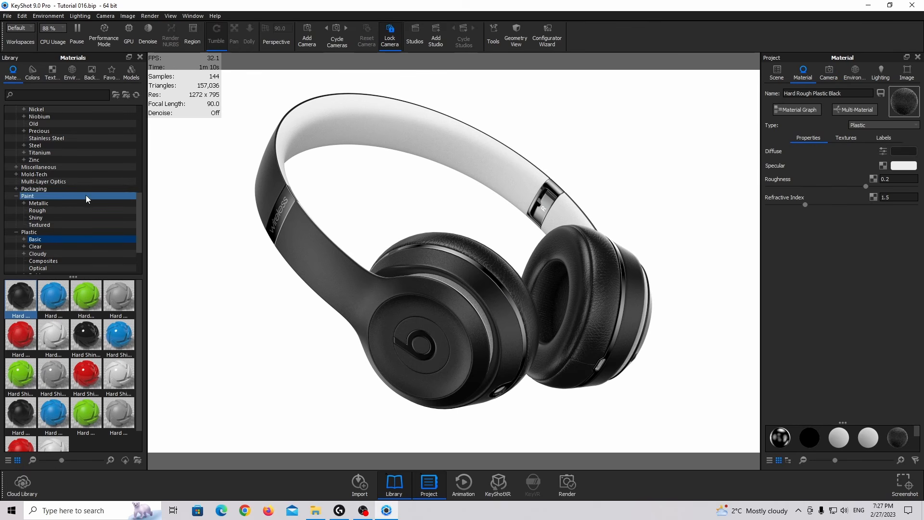
{"action": "scroll", "coordinate": [73, 207], "scroll_direction": "down", "scroll_amount": 3}
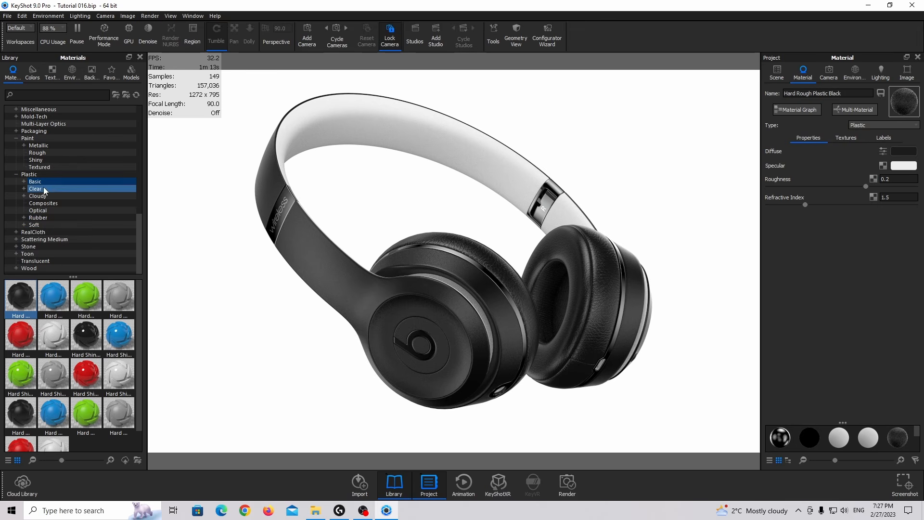
{"action": "scroll", "coordinate": [82, 390], "scroll_direction": "down", "scroll_amount": 1}
{"action": "scroll", "coordinate": [82, 390], "scroll_direction": "up", "scroll_amount": 1}
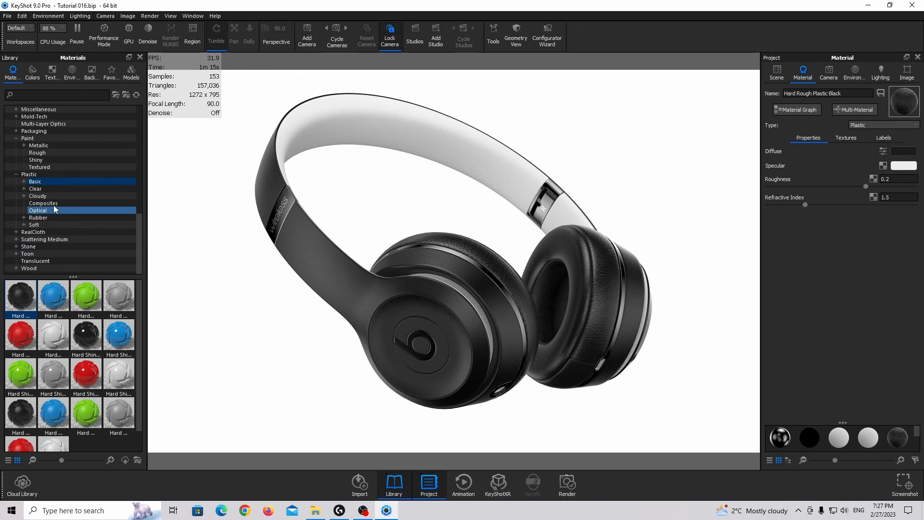
{"action": "left_click", "coordinate": [41, 219]}
{"action": "left_click_drag", "start_coordinate": [21, 296], "coordinate": [484, 175]}
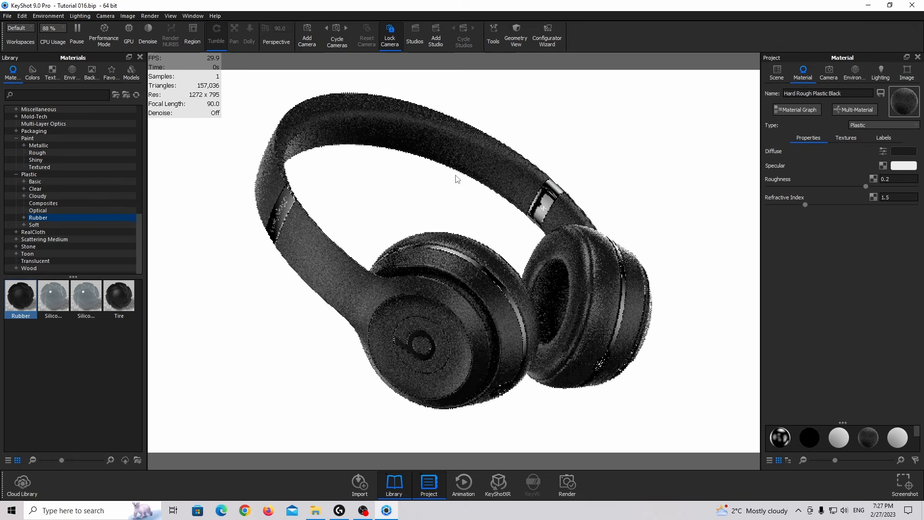
- Set the Rubber material's diffuse color to RGB 10, 10, 10
{"action": "left_click", "coordinate": [902, 151]}
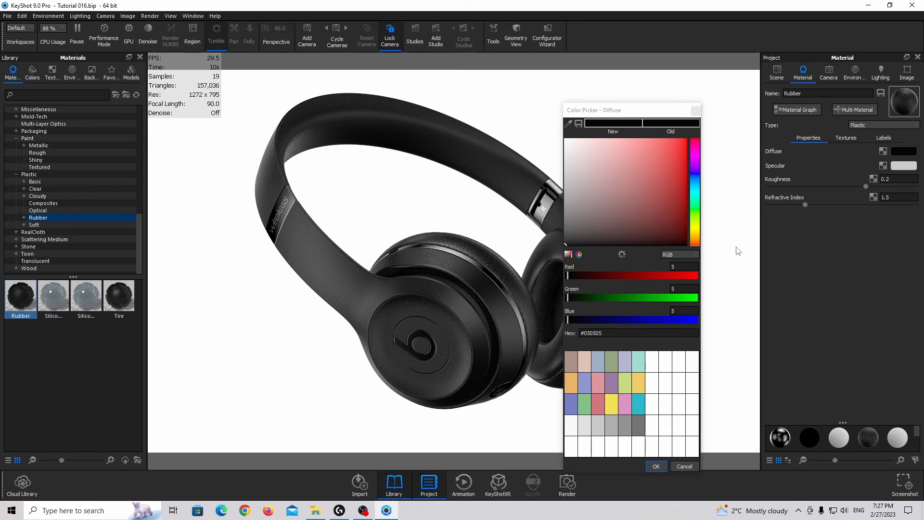
{"action": "left_click", "coordinate": [665, 275]}
{"action": "left_click_drag", "start_coordinate": [684, 266], "coordinate": [626, 267]}
{"action": "type", "text": "1"}
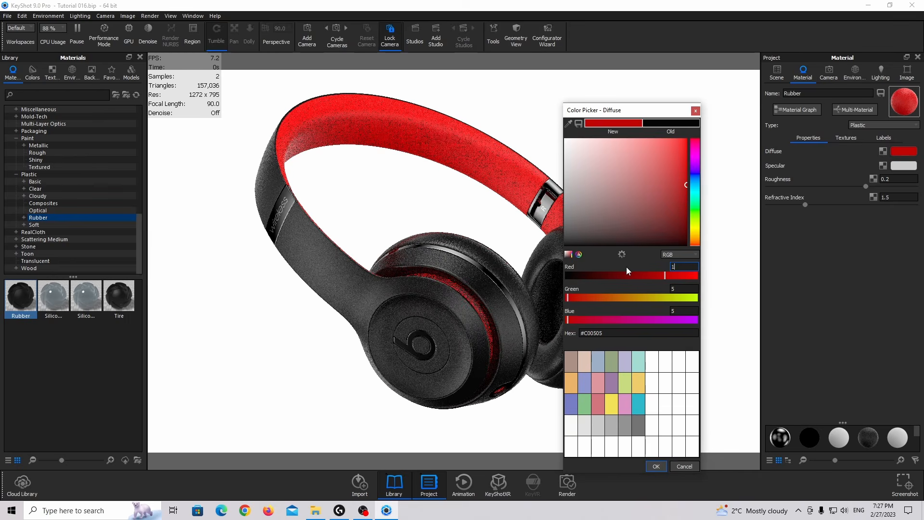
{"action": "type", "text": "0"}
{"action": "key", "text": "Tab"}
{"action": "type", "text": "10"}
{"action": "key", "text": "Tab"}
{"action": "type", "text": "10"}
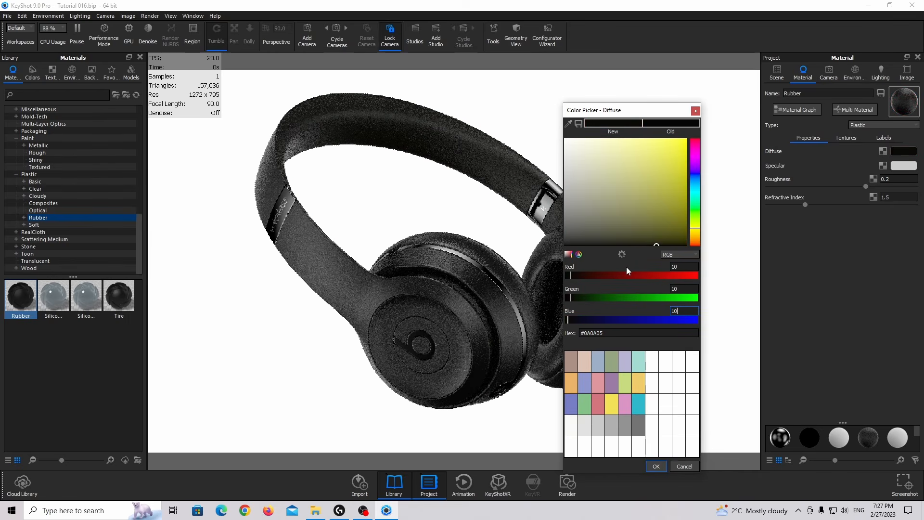
{"action": "key", "text": "Return"}
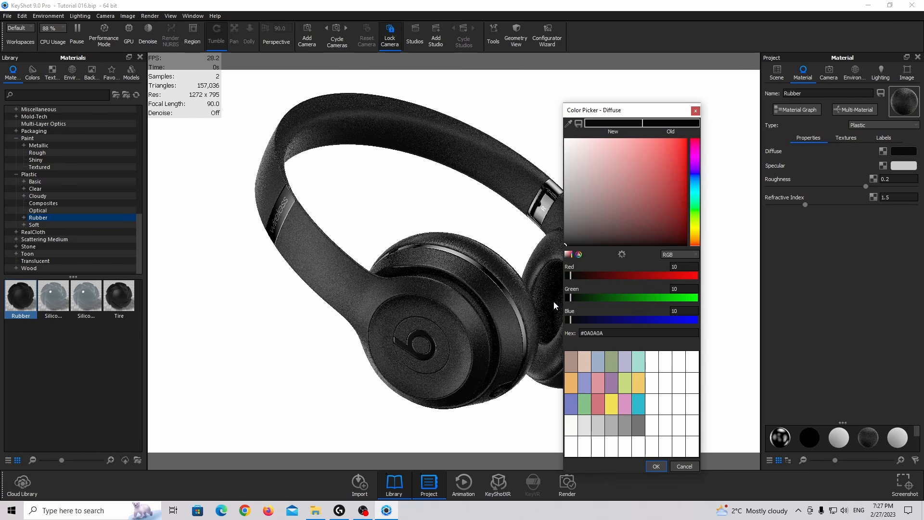
{"action": "left_click", "coordinate": [656, 466]}
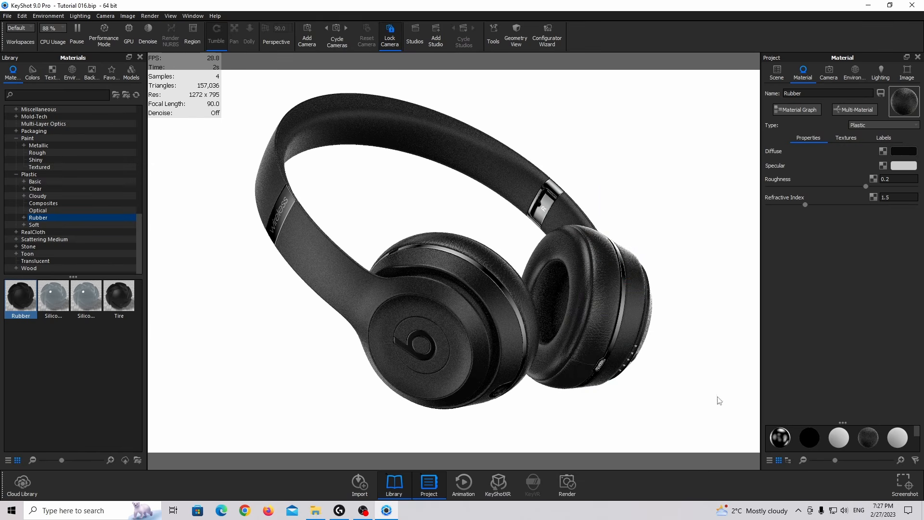
- Set the Rubber material's specular color to light gray #EFEFEF and check its diffuse color
{"action": "left_click", "coordinate": [899, 165]}
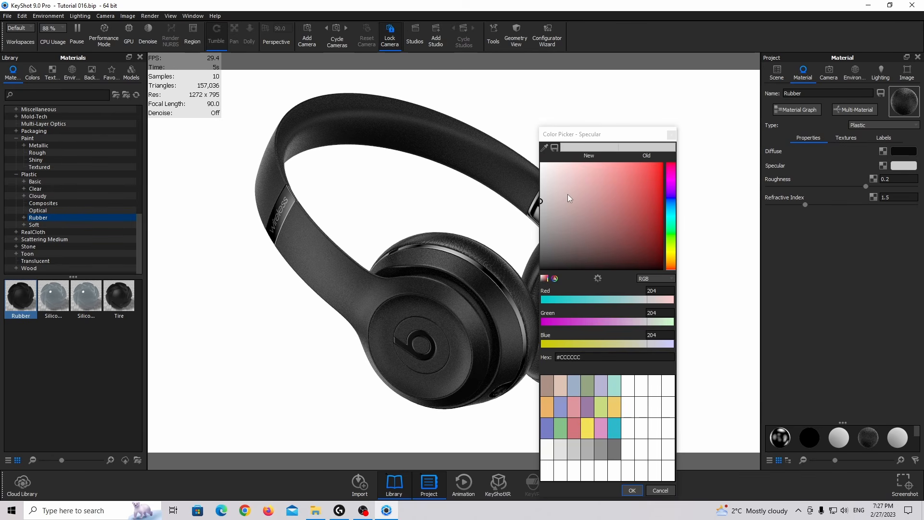
{"action": "left_click_drag", "start_coordinate": [568, 195], "coordinate": [530, 175]}
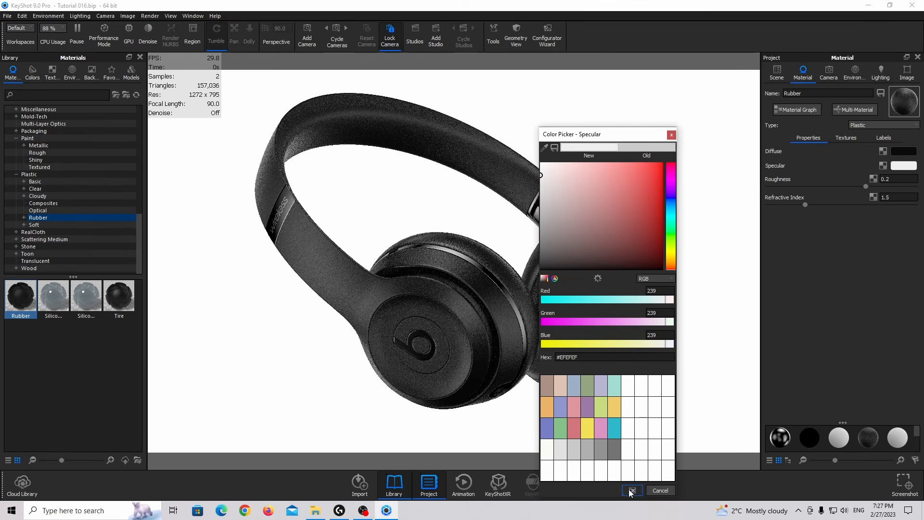
{"action": "left_click", "coordinate": [632, 490]}
{"action": "left_click", "coordinate": [896, 152]}
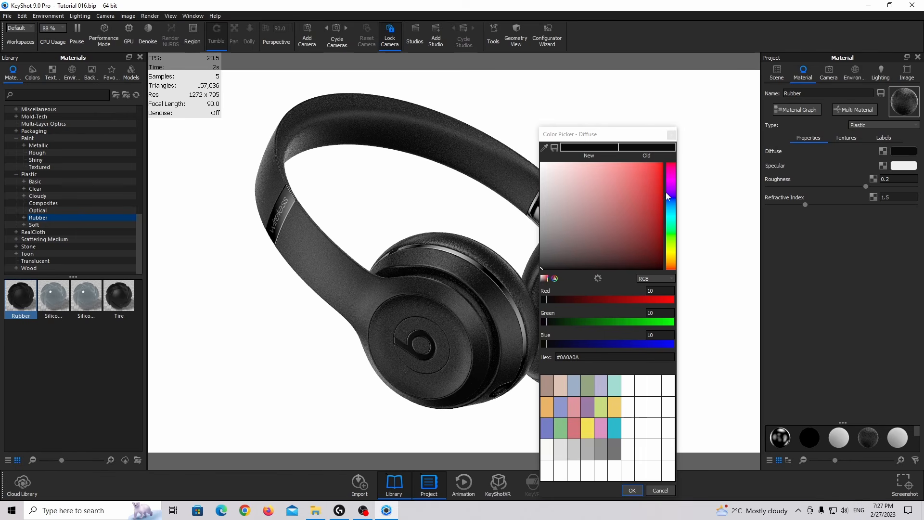
{"action": "left_click", "coordinate": [632, 490]}
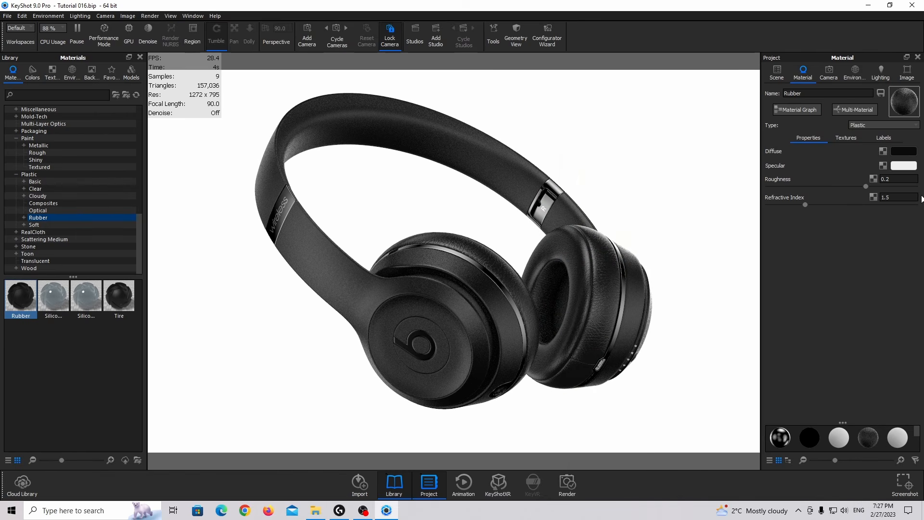
- Set the Rubber material's roughness to 0.16 and edit the scale of its noise bump texture
{"action": "left_click", "coordinate": [888, 180]}
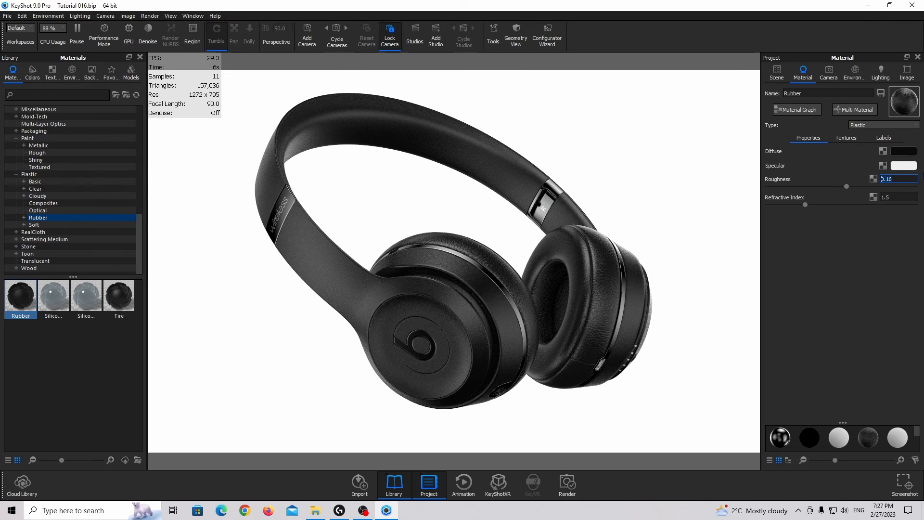
{"action": "left_click", "coordinate": [840, 140]}
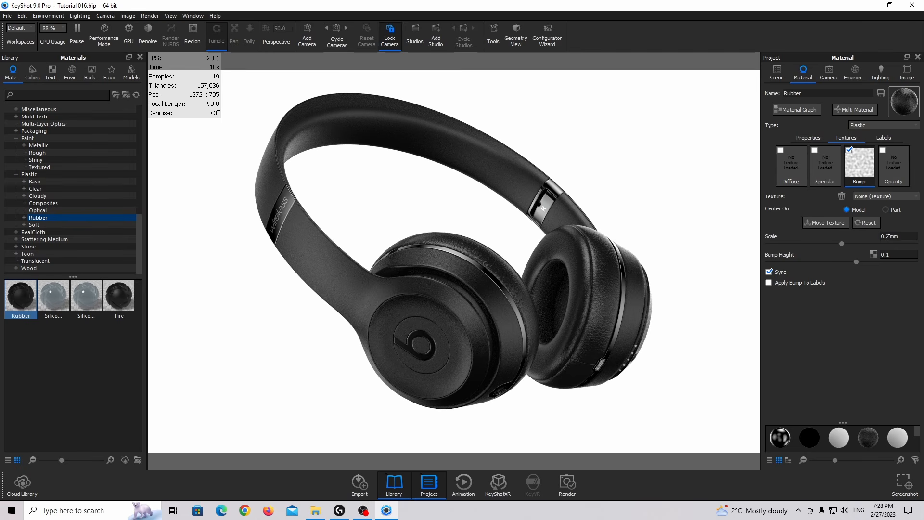
{"action": "left_click", "coordinate": [918, 237]}
{"action": "key", "text": "Return"}
- Switch to the Free Camera and apply a heavy frosted glass material to the small indicator lights on the right ear cup
{"action": "left_click", "coordinate": [829, 72]}
{"action": "left_click", "coordinate": [813, 91]}
{"action": "left_click_drag", "start_coordinate": [538, 307], "coordinate": [482, 271]}
{"action": "scroll", "coordinate": [559, 311], "scroll_direction": "up", "scroll_amount": 7}
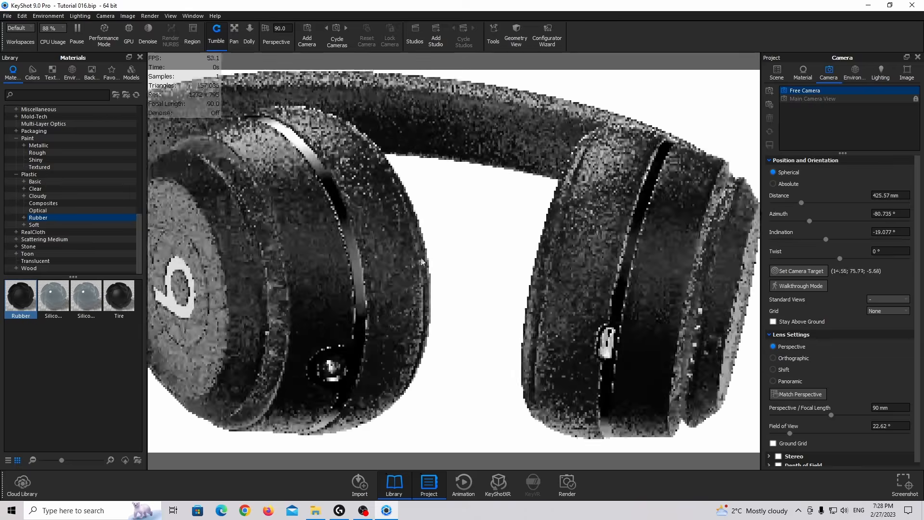
{"action": "middle_click_drag", "start_coordinate": [680, 346], "coordinate": [576, 308]}
{"action": "scroll", "coordinate": [575, 308], "scroll_direction": "up", "scroll_amount": 4}
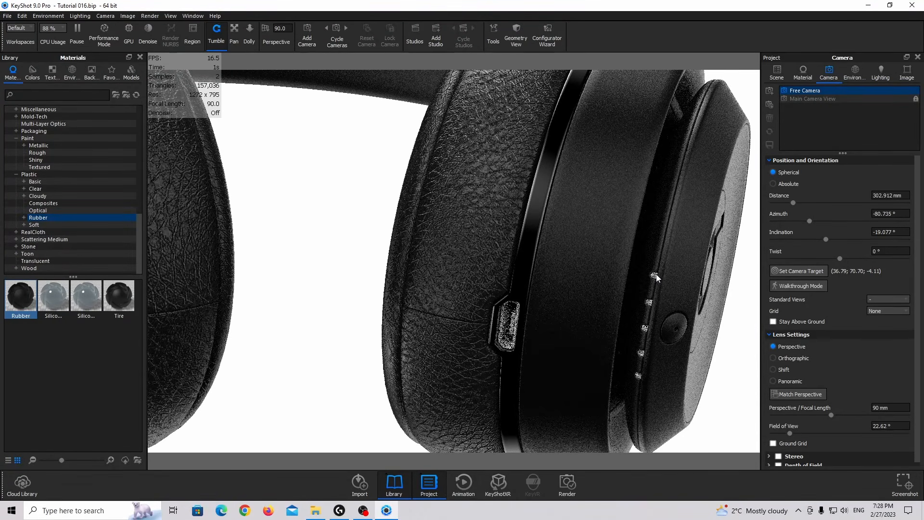
{"action": "left_click", "coordinate": [30, 95]}
{"action": "type", "text": "glass"}
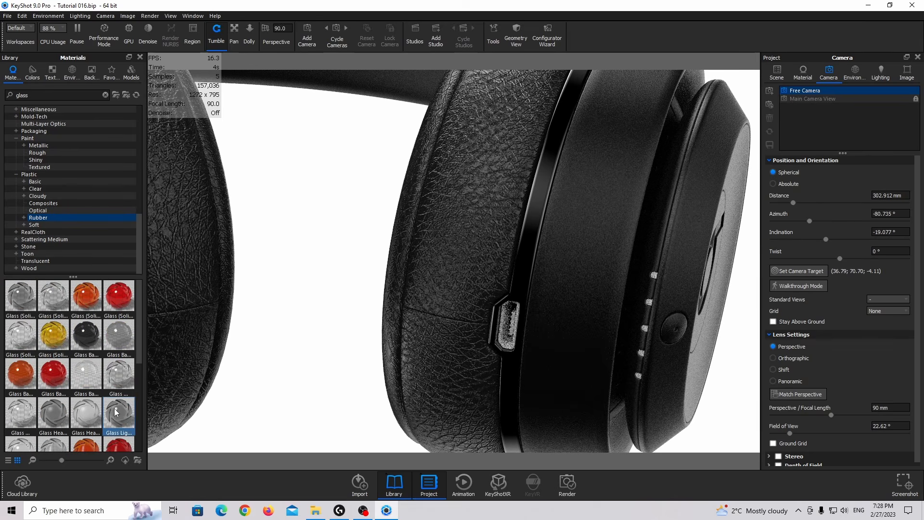
{"action": "scroll", "coordinate": [96, 308], "scroll_direction": "down", "scroll_amount": 3}
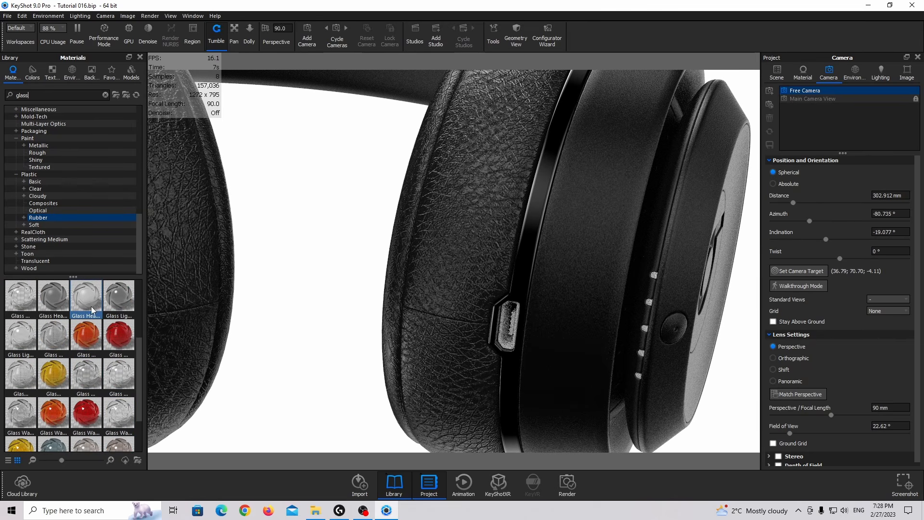
{"action": "left_click_drag", "start_coordinate": [93, 310], "coordinate": [655, 278]}
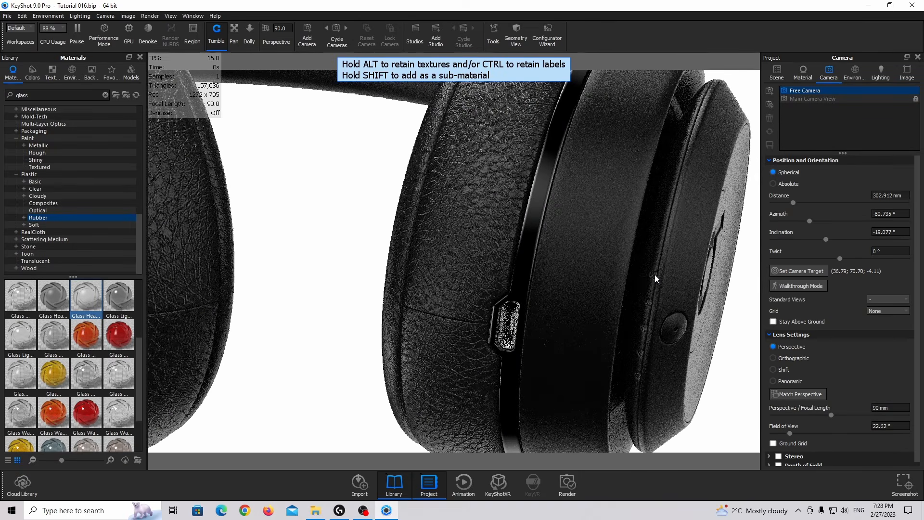
- Apply Hard Rough Plastic Black to the steel charging port part of the right ear cup
{"action": "left_click", "coordinate": [501, 329]}
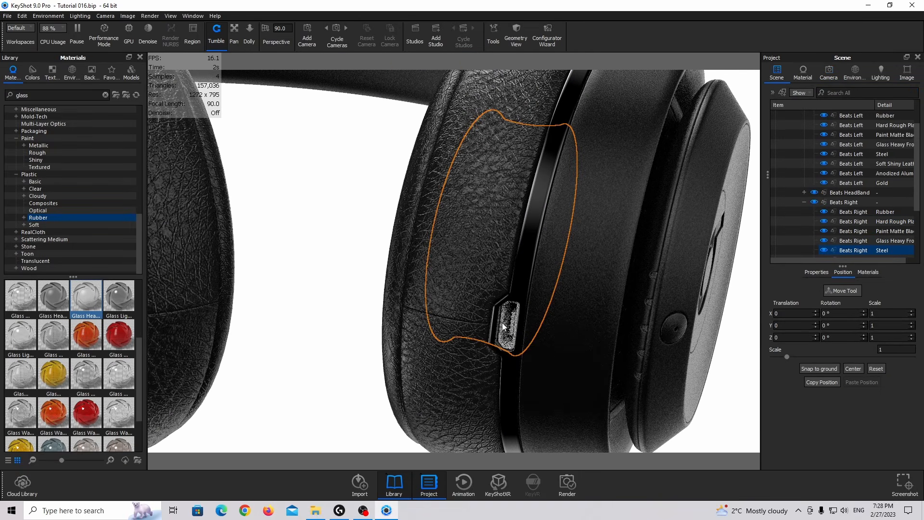
{"action": "left_click", "coordinate": [44, 183]}
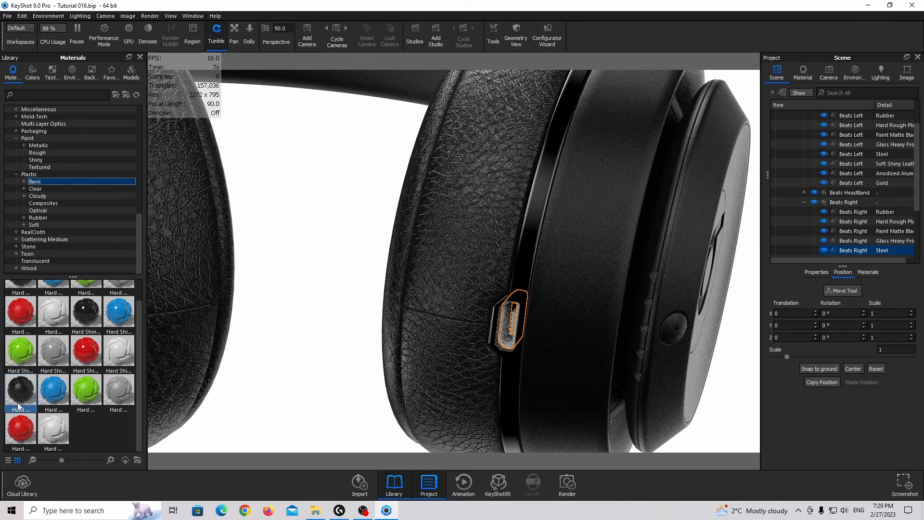
{"action": "mouse_move", "coordinate": [18, 406]}
{"action": "left_click_drag", "start_coordinate": [18, 405], "coordinate": [853, 247]}
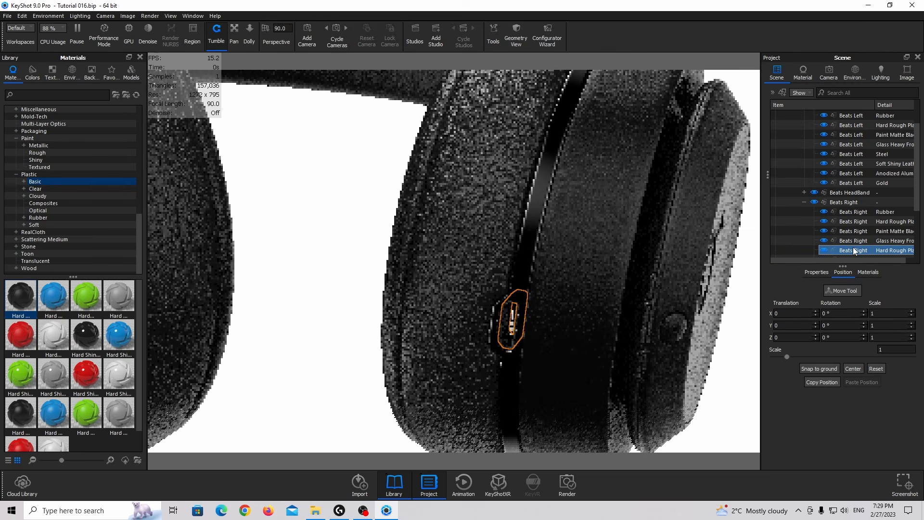
- Set the charging port plastic's diffuse color to black and its roughness to 0.075
{"action": "double_click", "coordinate": [853, 250]}
{"action": "left_click", "coordinate": [901, 153]}
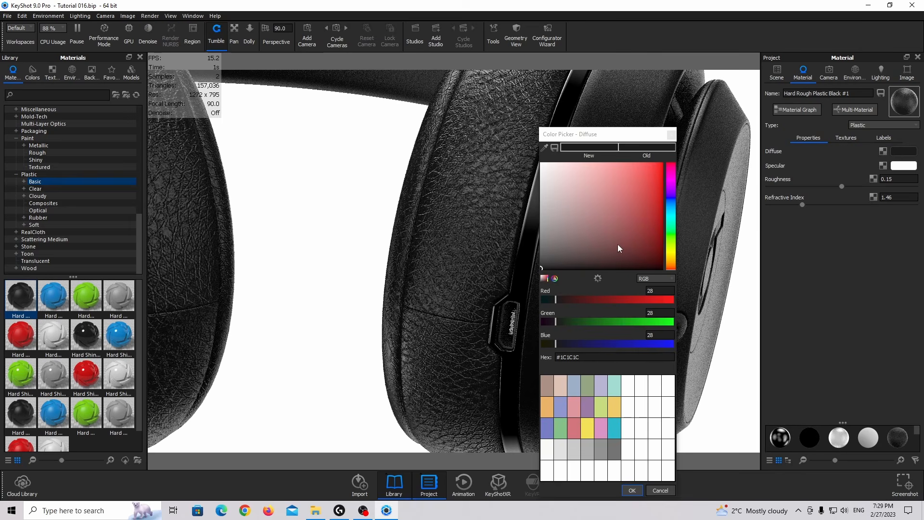
{"action": "left_click", "coordinate": [888, 179]}
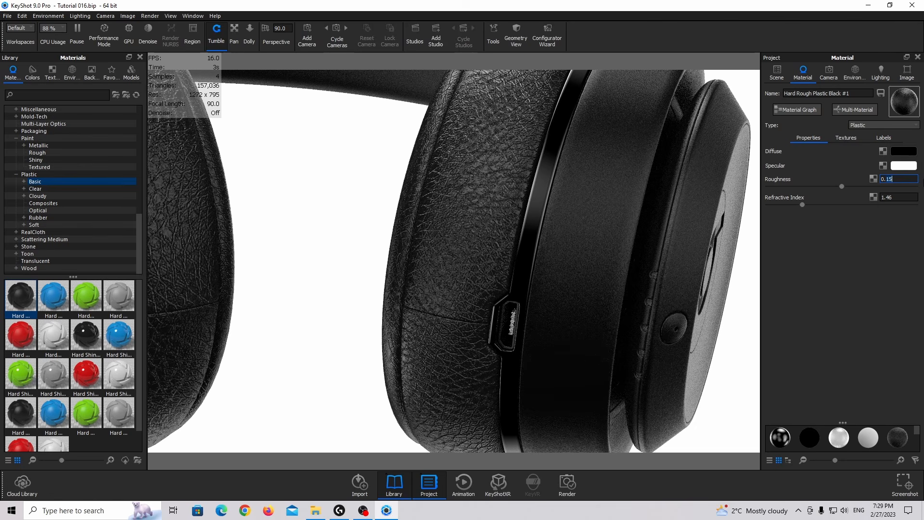
{"action": "type", "text": "0.075"}
{"action": "key", "text": "Return"}
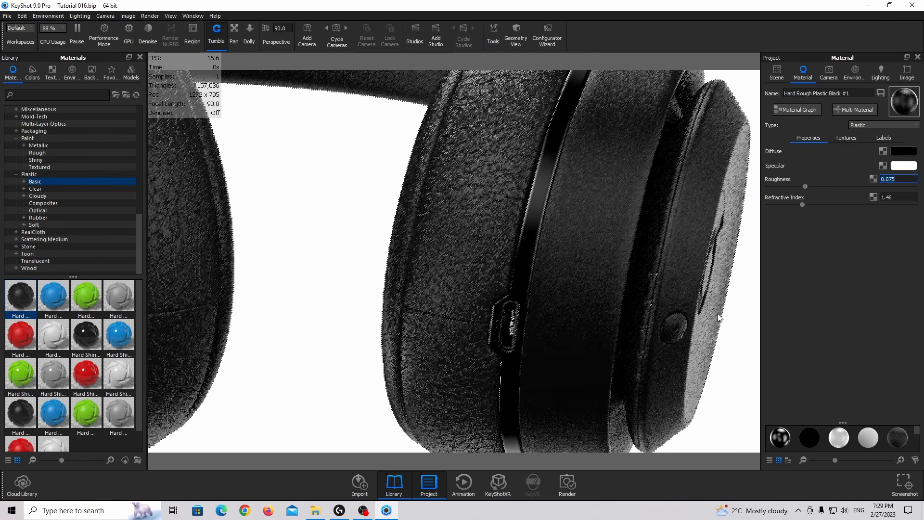
- Apply the Chrome Rough material to the black plastic contact part inside the right ear cup's charging port
{"action": "left_click", "coordinate": [776, 72]}
{"action": "left_click", "coordinate": [512, 321]}
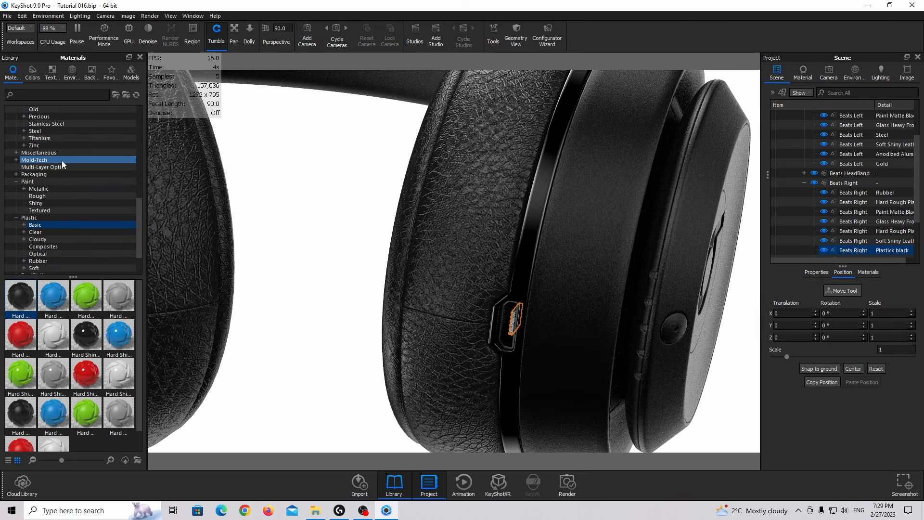
{"action": "scroll", "coordinate": [61, 163], "scroll_direction": "up", "scroll_amount": 7}
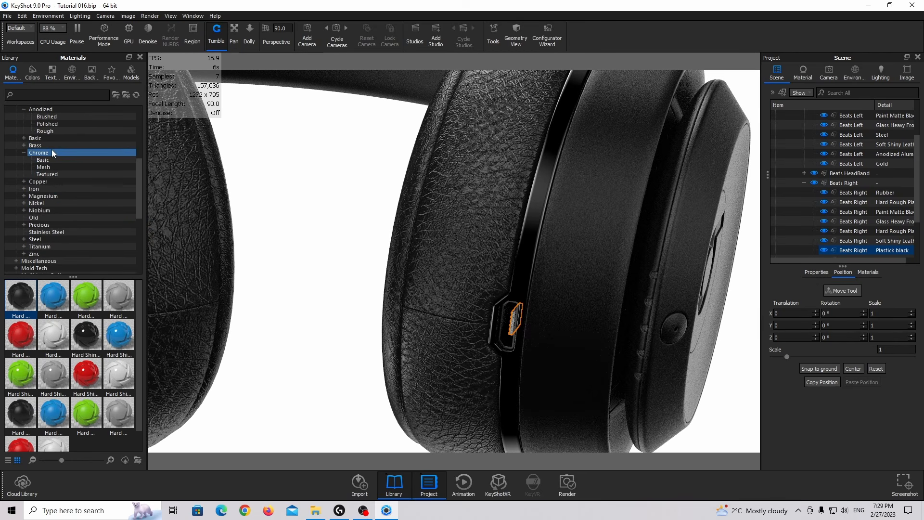
{"action": "left_click", "coordinate": [44, 159]}
{"action": "left_click_drag", "start_coordinate": [53, 295], "coordinate": [867, 250]}
- Apply Chrome Rough to the gold contact part inside the left ear cup's audio jack
{"action": "left_click_drag", "start_coordinate": [513, 272], "coordinate": [411, 248]}
{"action": "left_click", "coordinate": [410, 248]}
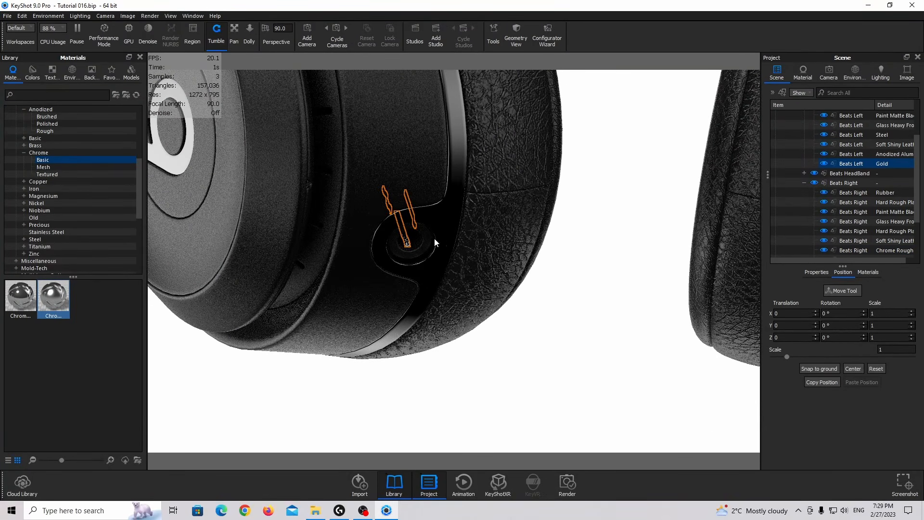
{"action": "left_click_drag", "start_coordinate": [53, 297], "coordinate": [852, 163]}
{"action": "left_click", "coordinate": [706, 192]}
- Examine the left ear cup's small indicator light with its object properties and the surrounding surfaces
{"action": "left_click_drag", "start_coordinate": [361, 236], "coordinate": [250, 225]}
{"action": "left_click", "coordinate": [666, 219]}
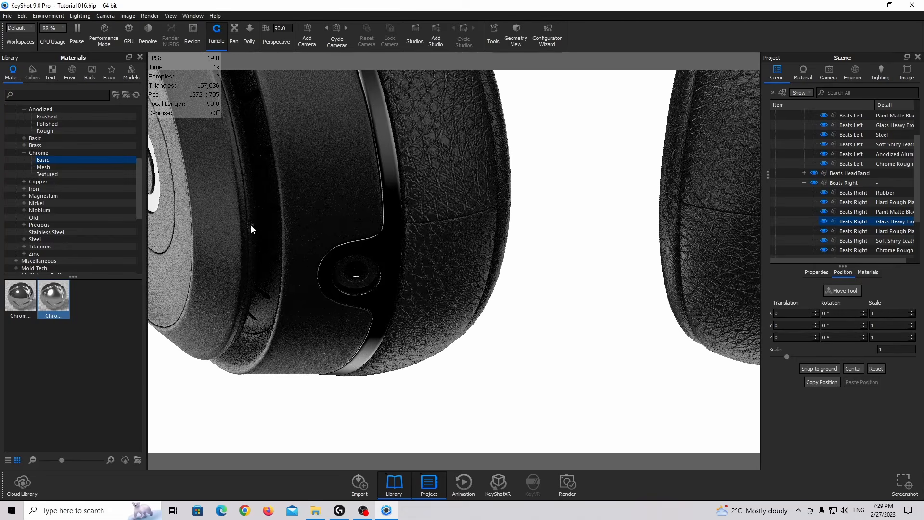
{"action": "left_click", "coordinate": [250, 224]}
{"action": "left_click", "coordinate": [817, 272]}
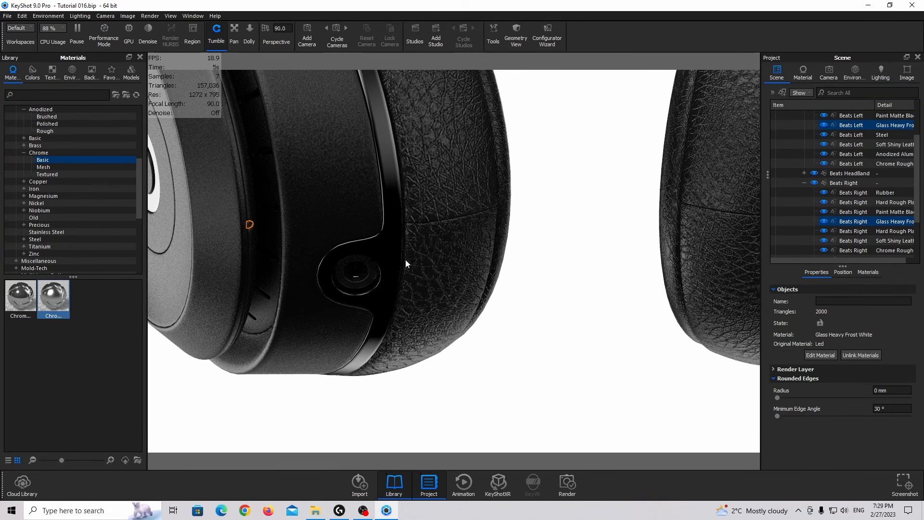
{"action": "left_click", "coordinate": [538, 239]}
{"action": "left_click_drag", "start_coordinate": [421, 252], "coordinate": [524, 361]}
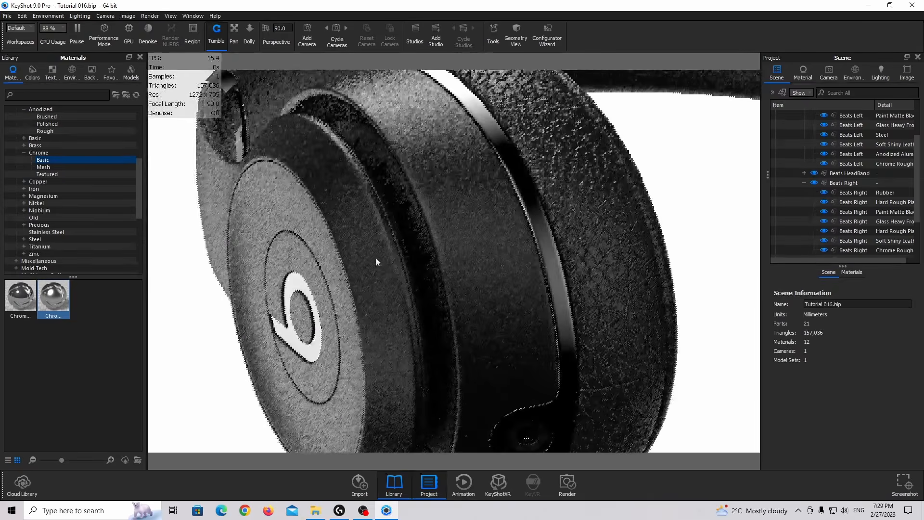
{"action": "left_click_drag", "start_coordinate": [375, 257], "coordinate": [436, 204]}
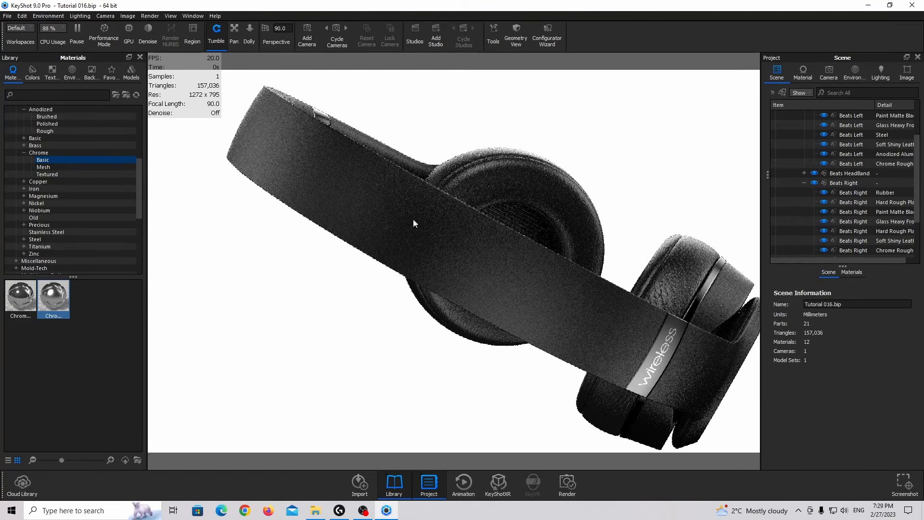
- Add Aluminum Rough as a label on the headband's Paint Matte Black material
{"action": "left_click_drag", "start_coordinate": [356, 184], "coordinate": [346, 205]}
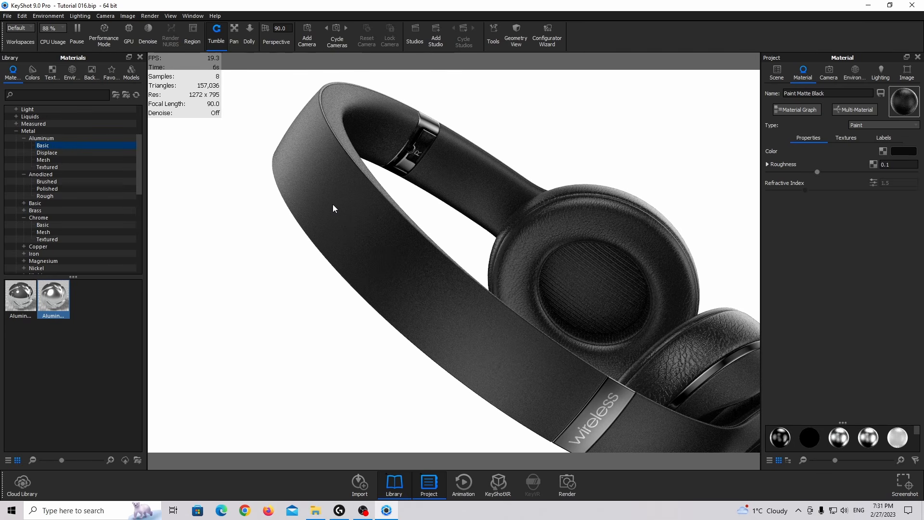
{"action": "left_click", "coordinate": [884, 138]}
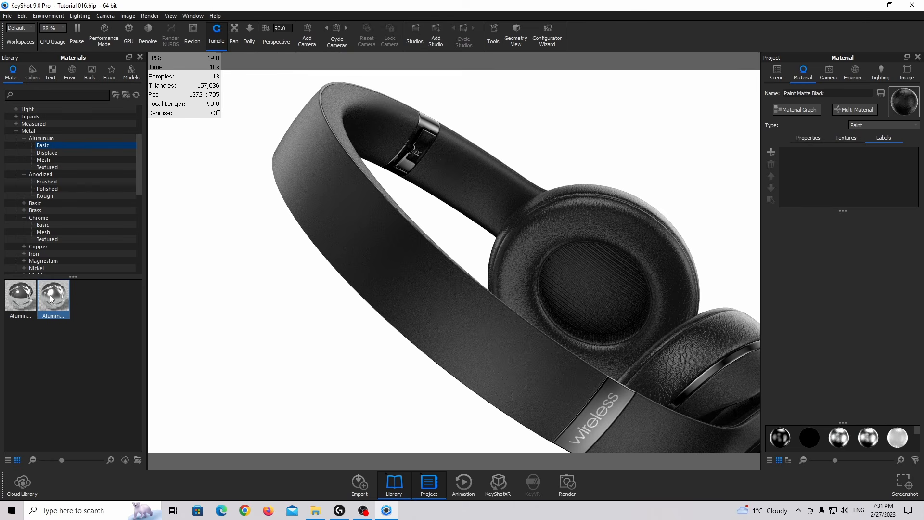
{"action": "left_click_drag", "start_coordinate": [49, 297], "coordinate": [824, 192]}
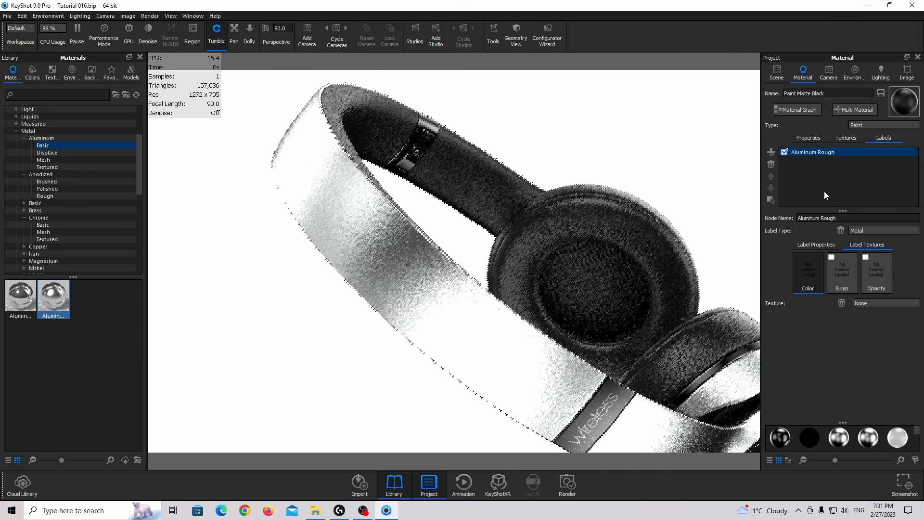
- Load Texture Mask 002.png as the Aluminum Rough label's opacity map and set its mapping type to UV
{"action": "left_click", "coordinate": [885, 276]}
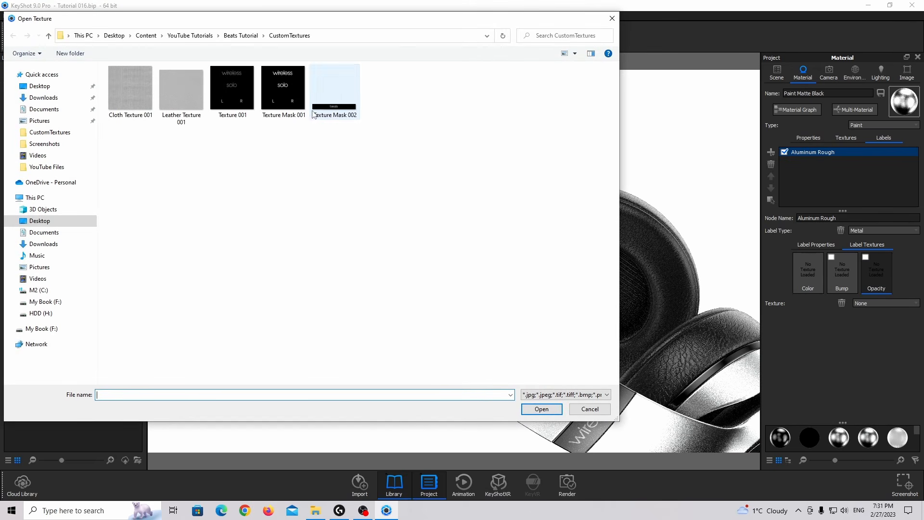
{"action": "left_click", "coordinate": [343, 101]}
{"action": "double_click", "coordinate": [344, 101]}
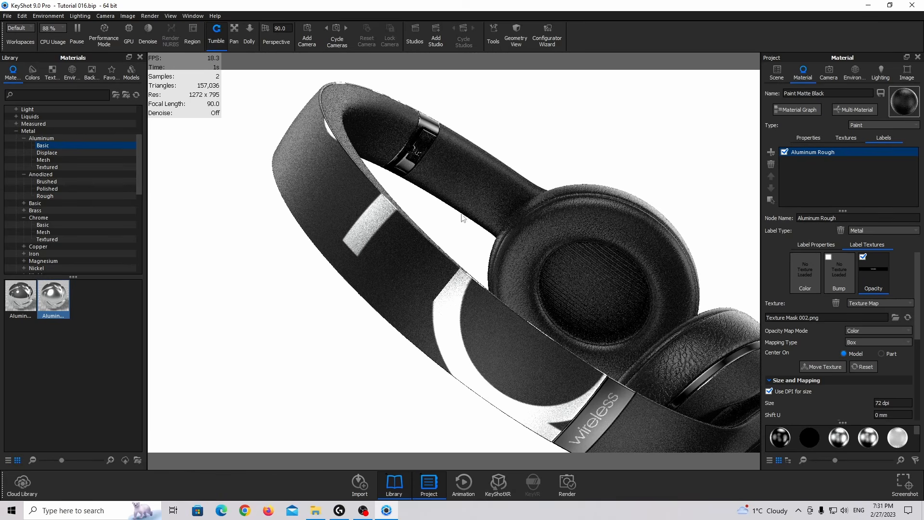
{"action": "left_click", "coordinate": [873, 342]}
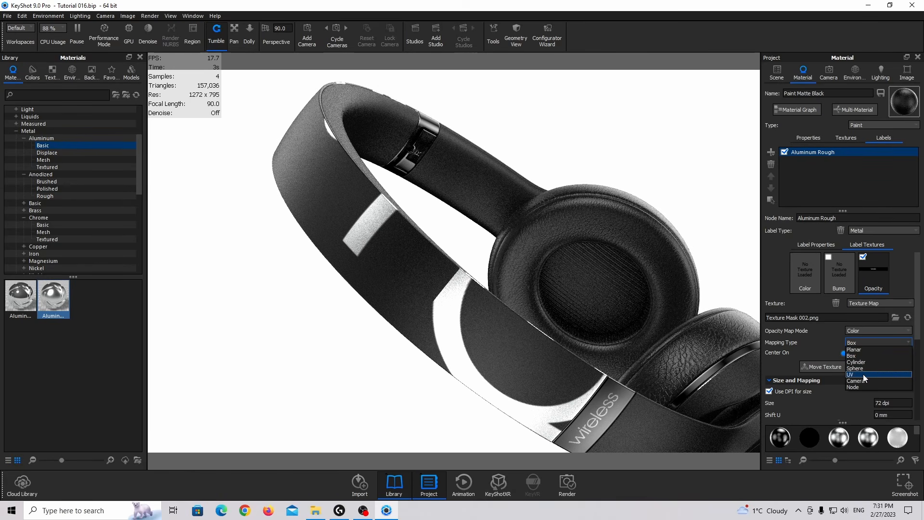
{"action": "left_click", "coordinate": [863, 373]}
{"action": "scroll", "coordinate": [863, 374], "scroll_direction": "down", "scroll_amount": 3}
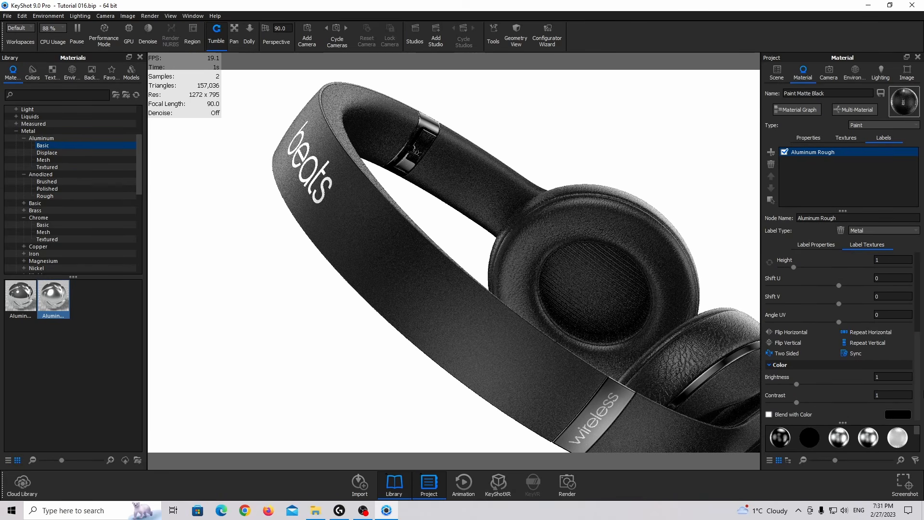
- Set the label's metal type to Color with gray #656565 and its roughness to 0.05
{"action": "left_click", "coordinate": [832, 244]}
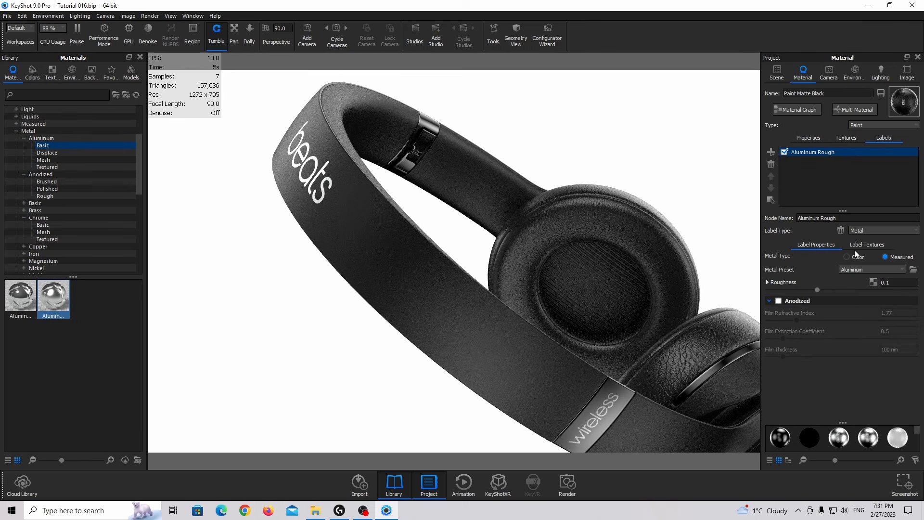
{"action": "left_click", "coordinate": [857, 257]}
{"action": "left_click", "coordinate": [903, 269]}
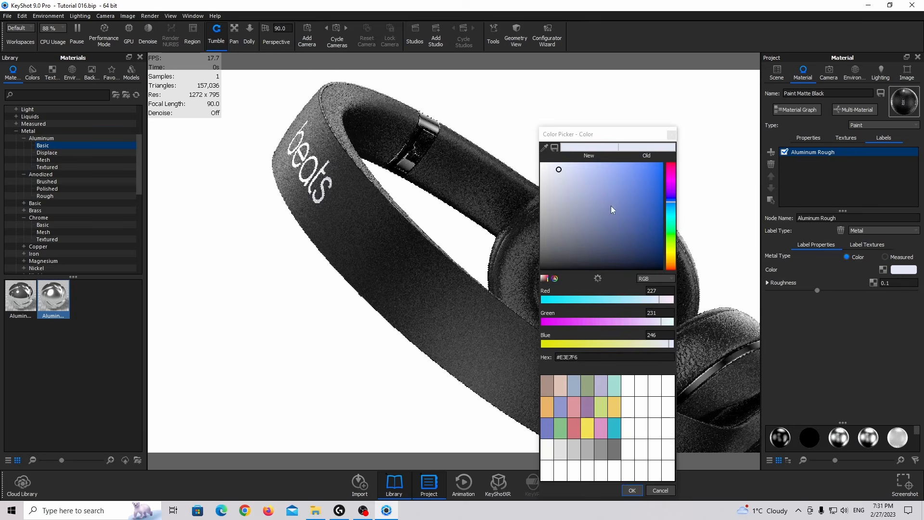
{"action": "left_click_drag", "start_coordinate": [463, 221], "coordinate": [457, 257]}
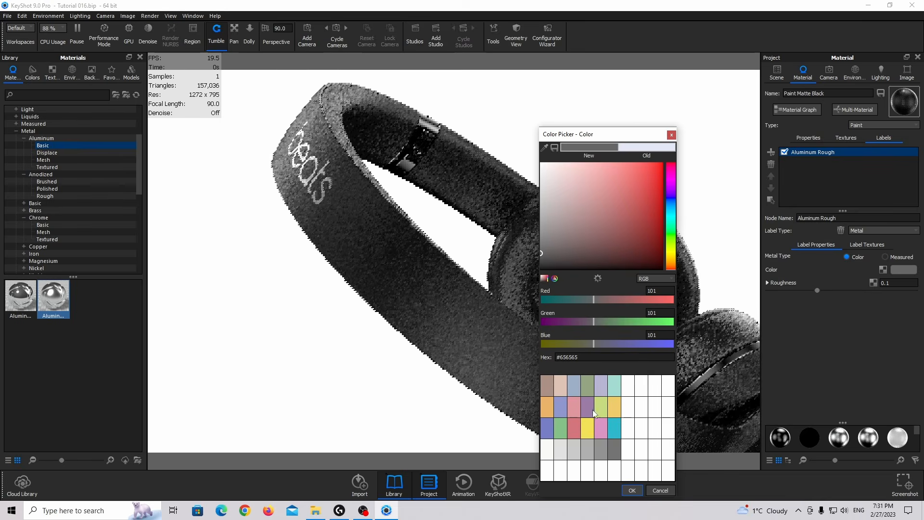
{"action": "left_click", "coordinate": [632, 490]}
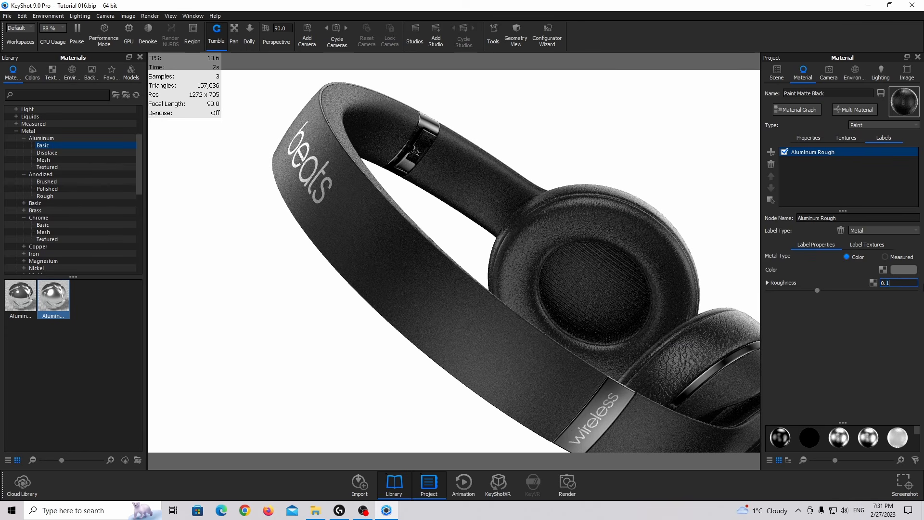
{"action": "key", "text": "Return"}
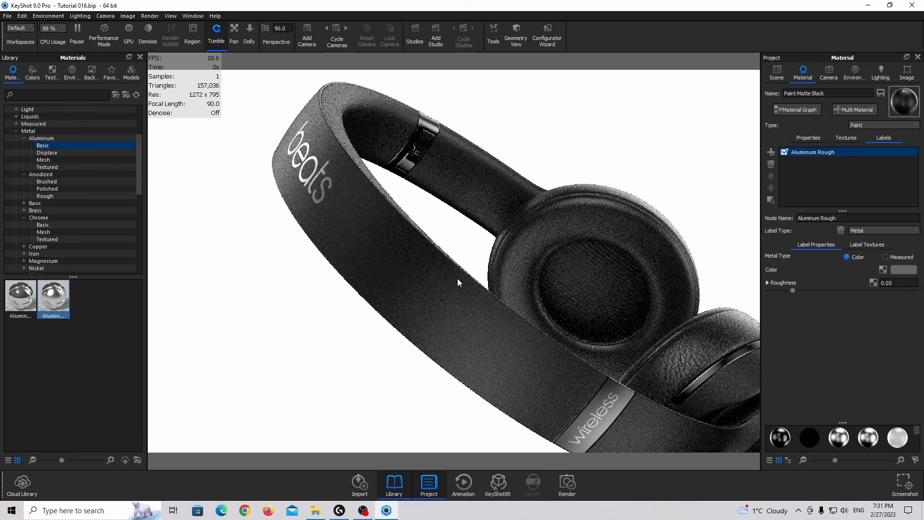
- Switch to the Main Camera View and add a Plane geometry to the scene
{"action": "left_click_drag", "start_coordinate": [458, 278], "coordinate": [691, 192]}
{"action": "left_click", "coordinate": [842, 99]}
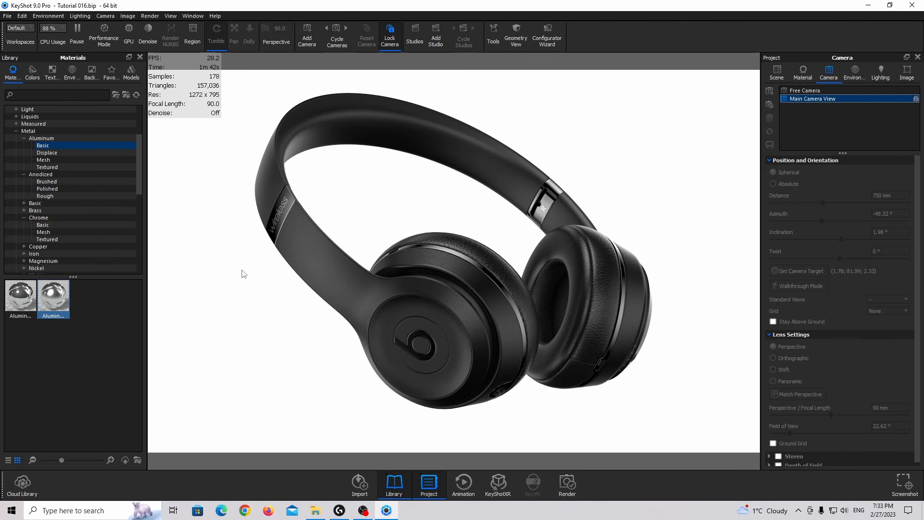
{"action": "left_click", "coordinate": [18, 16]}
{"action": "mouse_move", "coordinate": [41, 16]}
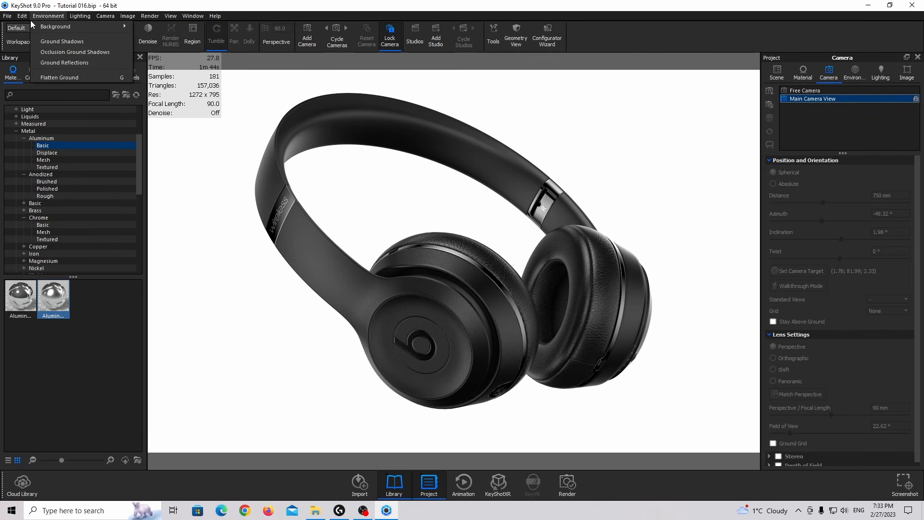
{"action": "mouse_move", "coordinate": [50, 53]}
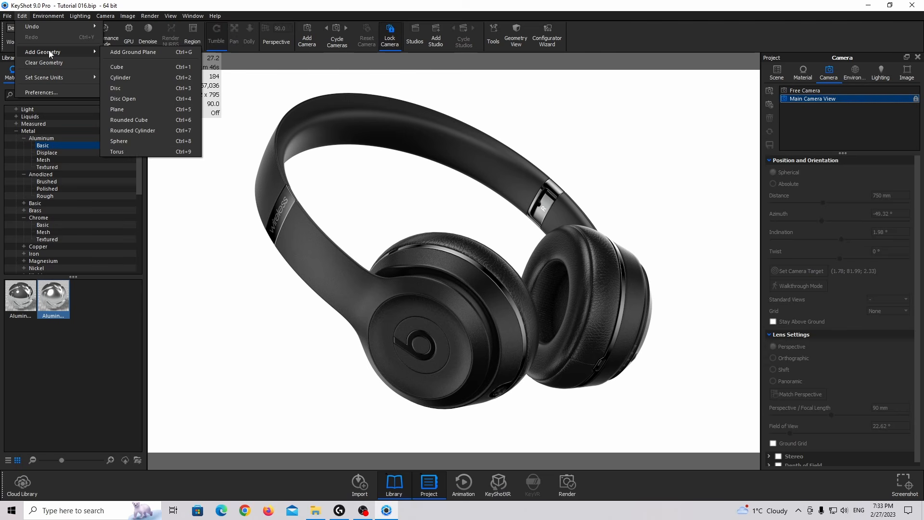
{"action": "left_click", "coordinate": [137, 110]}
- Scale the plane to 1000 and accept its placement
{"action": "left_click", "coordinate": [781, 73]}
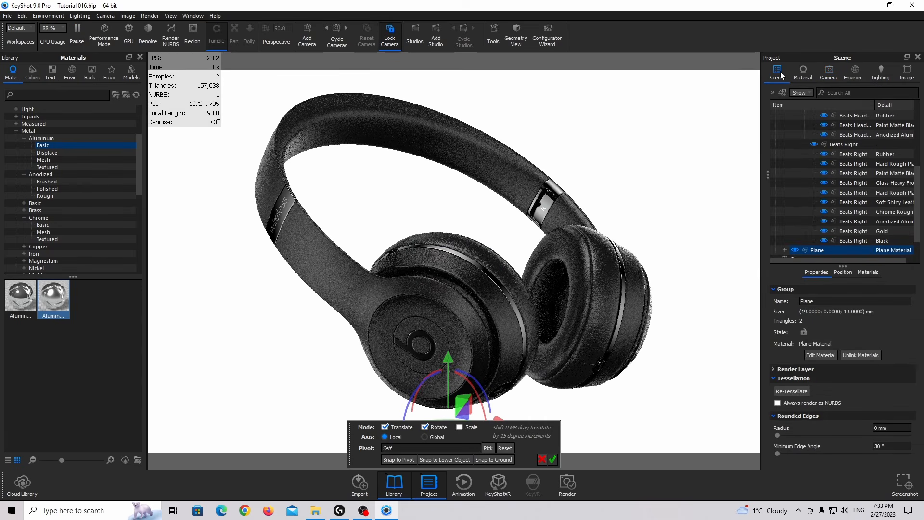
{"action": "left_click", "coordinate": [843, 273]}
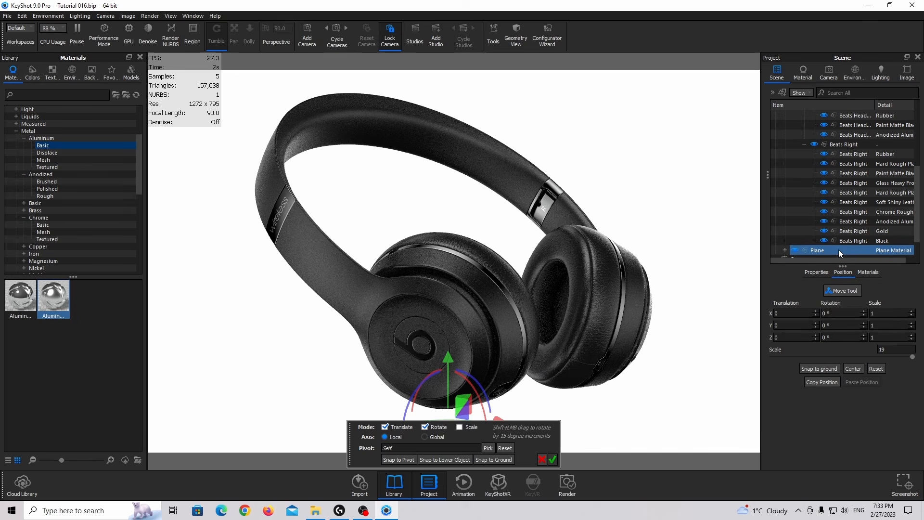
{"action": "left_click_drag", "start_coordinate": [895, 351], "coordinate": [848, 348]}
{"action": "type", "text": "100"}
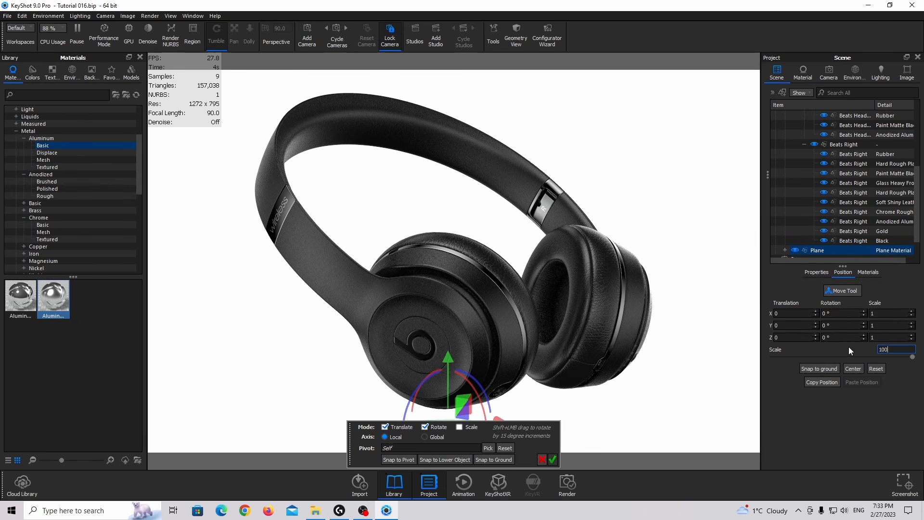
{"action": "key", "text": "Return"}
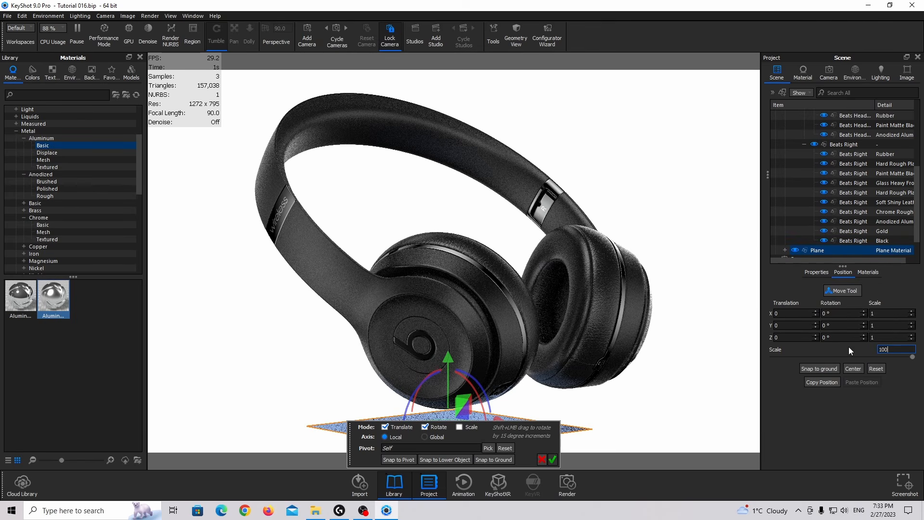
{"action": "type", "text": "0"}
{"action": "key", "text": "Return"}
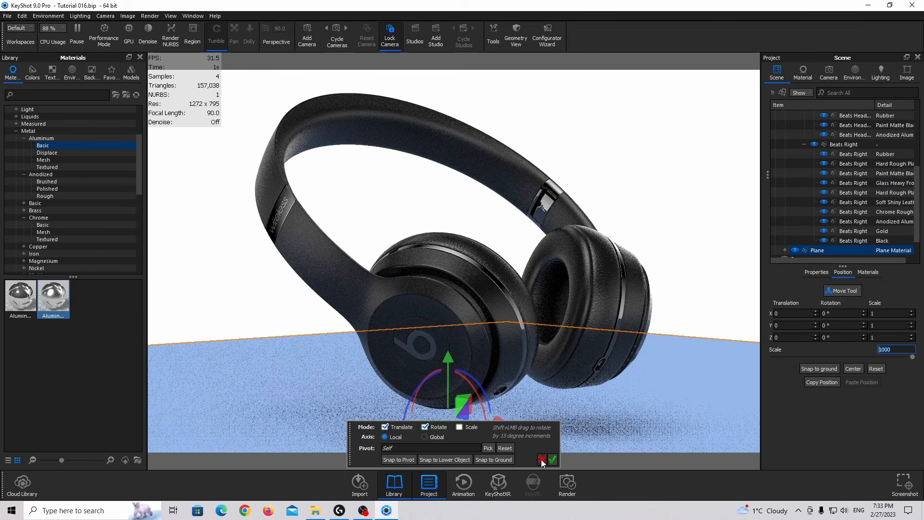
{"action": "left_click", "coordinate": [552, 459]}
- Change the plane's material type to Ground and set its specular color to white
{"action": "double_click", "coordinate": [533, 410]}
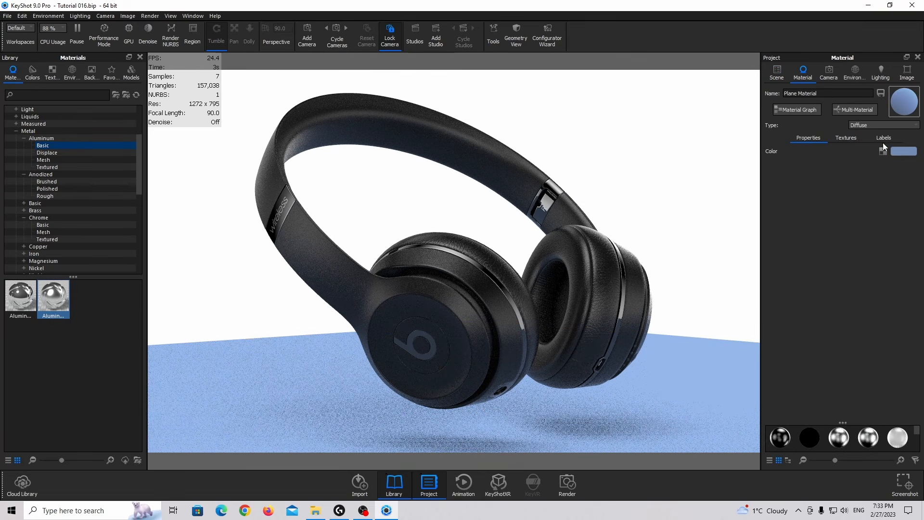
{"action": "left_click", "coordinate": [860, 125]}
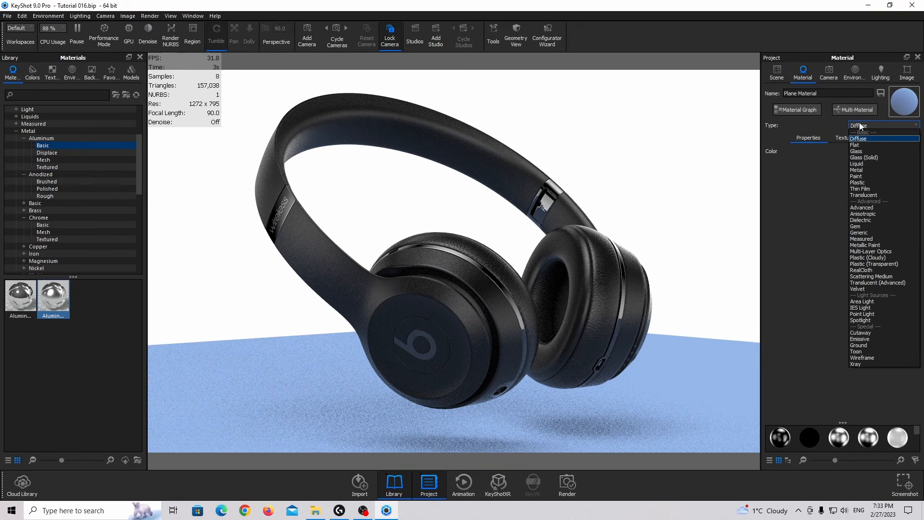
{"action": "left_click", "coordinate": [878, 346]}
{"action": "left_click", "coordinate": [903, 166]}
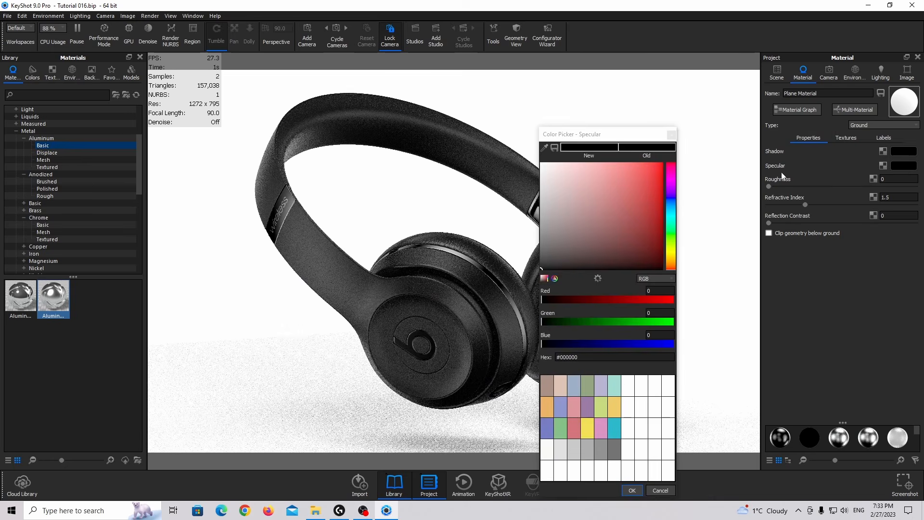
{"action": "left_click_drag", "start_coordinate": [620, 199], "coordinate": [541, 162]}
{"action": "left_click", "coordinate": [632, 490]}
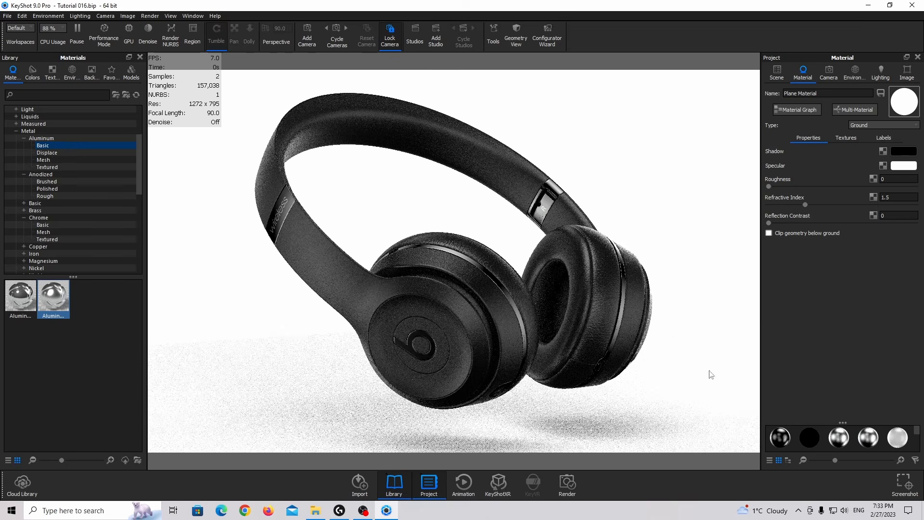
- Set the ground material's shadow color to white, turn on Clip geometry below ground, and set the reflection contrast to 1
{"action": "left_click", "coordinate": [903, 151]}
{"action": "left_click_drag", "start_coordinate": [584, 231], "coordinate": [587, 67]}
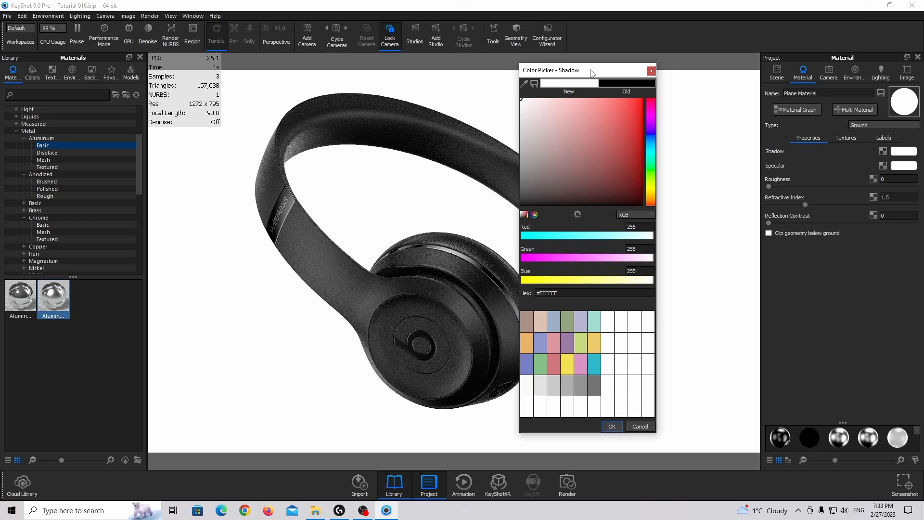
{"action": "left_click", "coordinate": [611, 430]}
{"action": "left_click", "coordinate": [785, 233]}
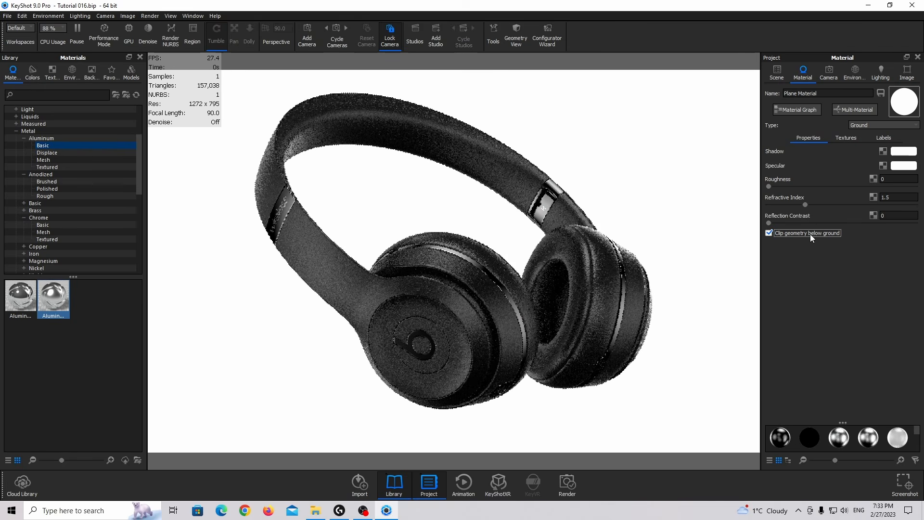
{"action": "left_click_drag", "start_coordinate": [768, 223], "coordinate": [813, 220]}
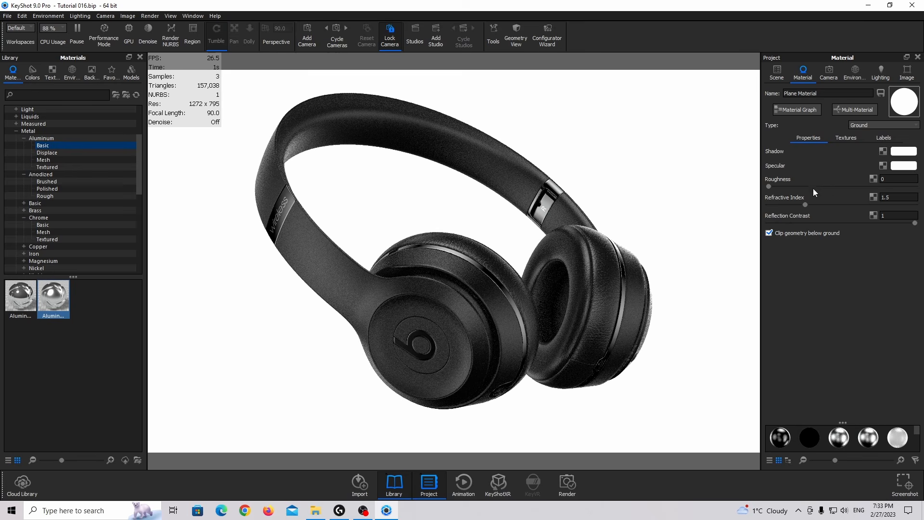
- Move the plane up along its vertical axis to a Y translation of about 0.0168 and accept the placement
{"action": "left_click", "coordinate": [784, 73]}
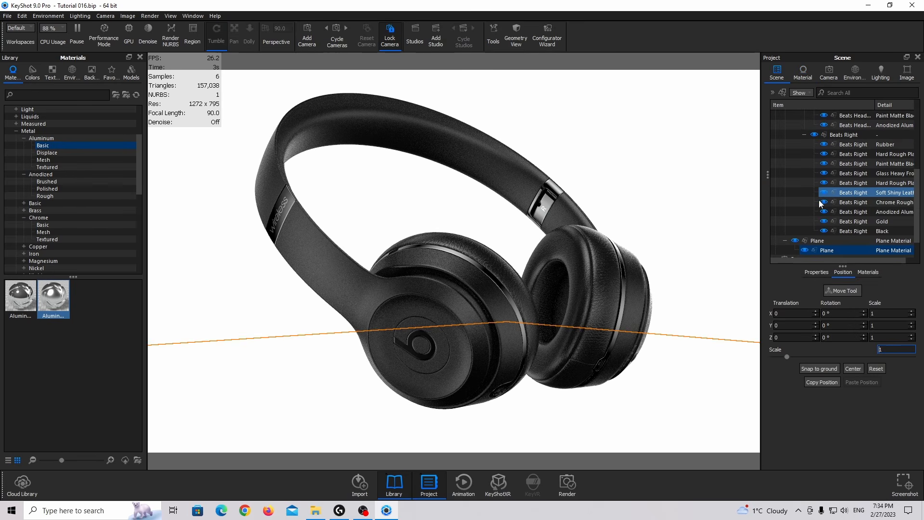
{"action": "left_click", "coordinate": [843, 291]}
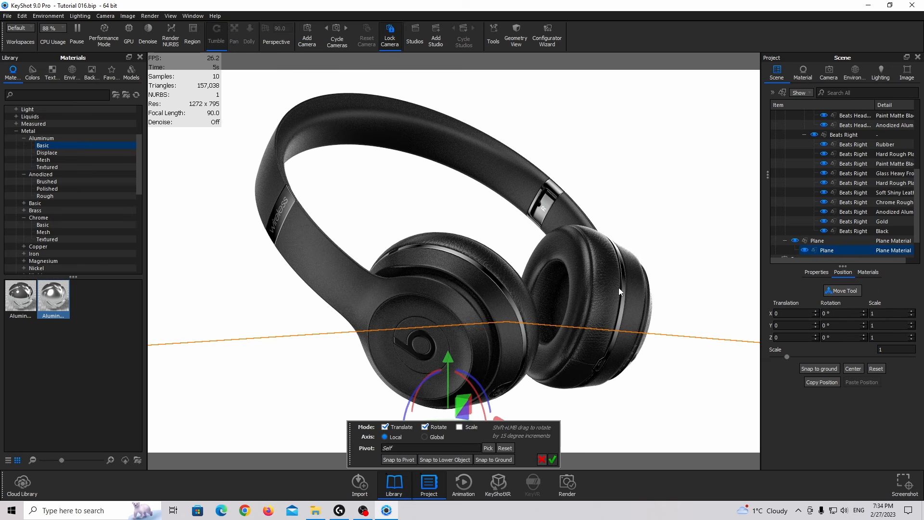
{"action": "left_click_drag", "start_coordinate": [447, 358], "coordinate": [432, 327]}
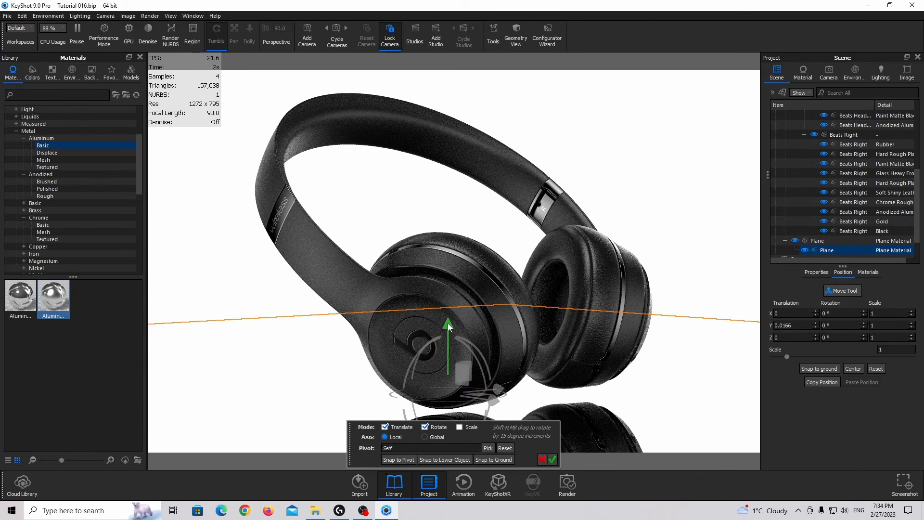
{"action": "left_click_drag", "start_coordinate": [448, 326], "coordinate": [449, 324]}
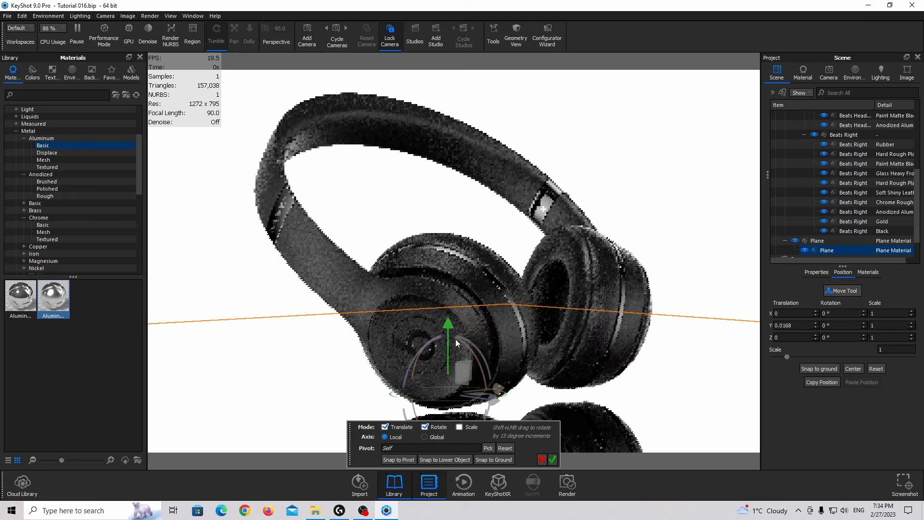
{"action": "left_click", "coordinate": [551, 459]}
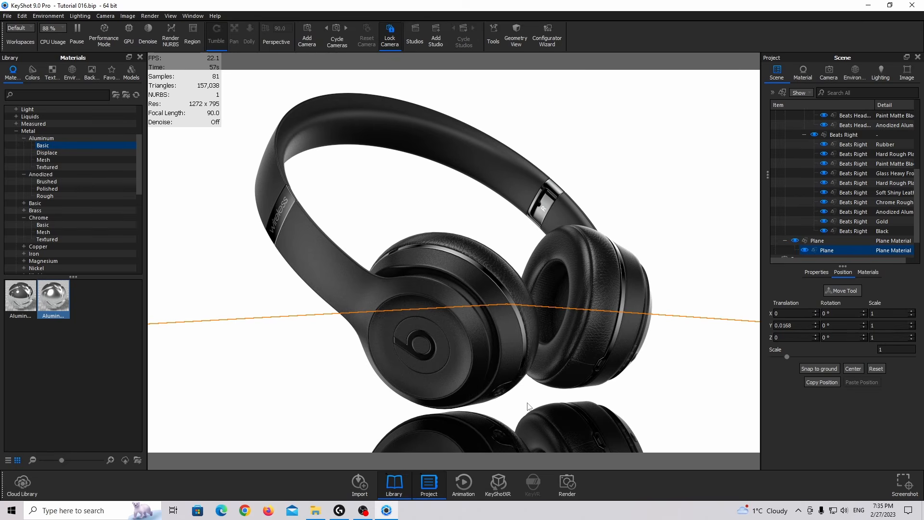
- Add a Color Gradient texture to the opacity channel of the plane's ground material
{"action": "double_click", "coordinate": [578, 388]}
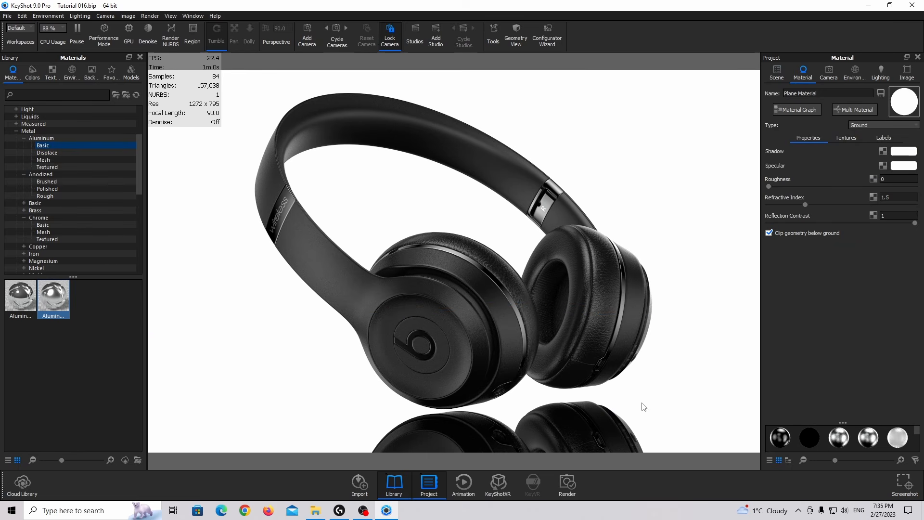
{"action": "left_click", "coordinate": [855, 138]}
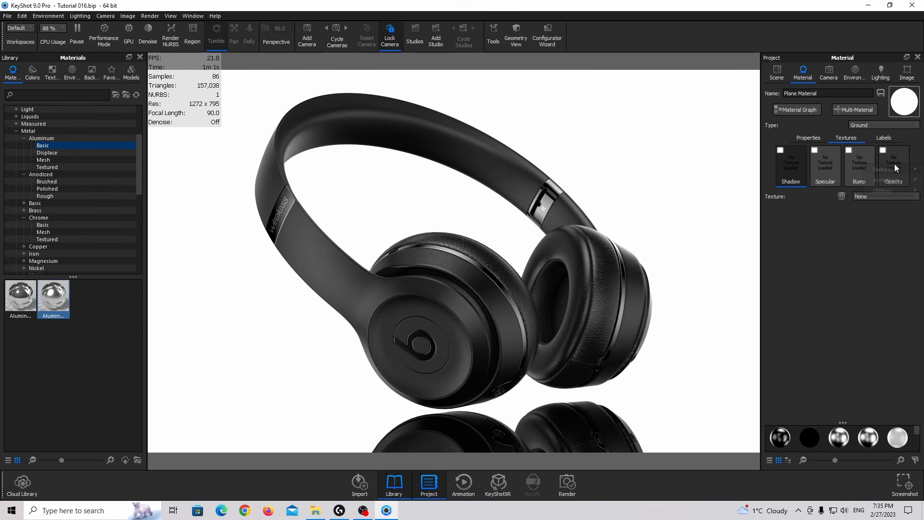
{"action": "right_click", "coordinate": [892, 165]}
{"action": "mouse_move", "coordinate": [890, 171]}
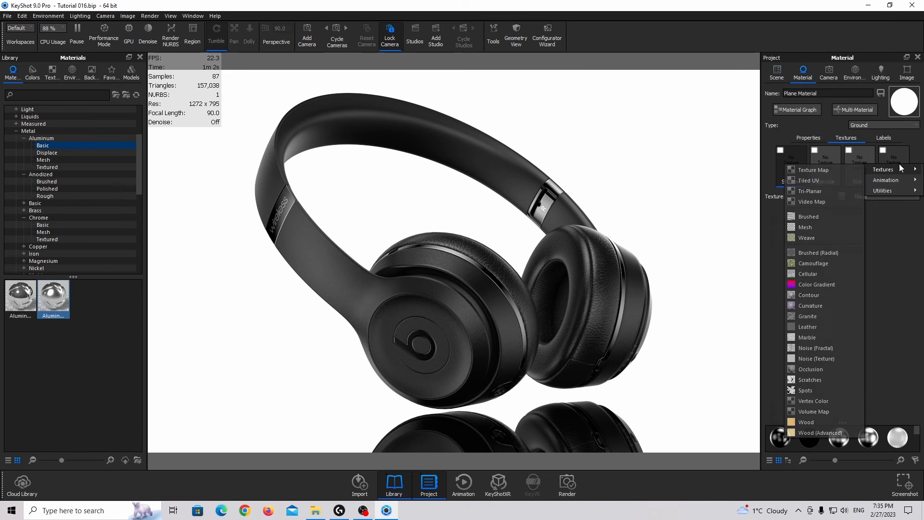
{"action": "left_click", "coordinate": [814, 284]}
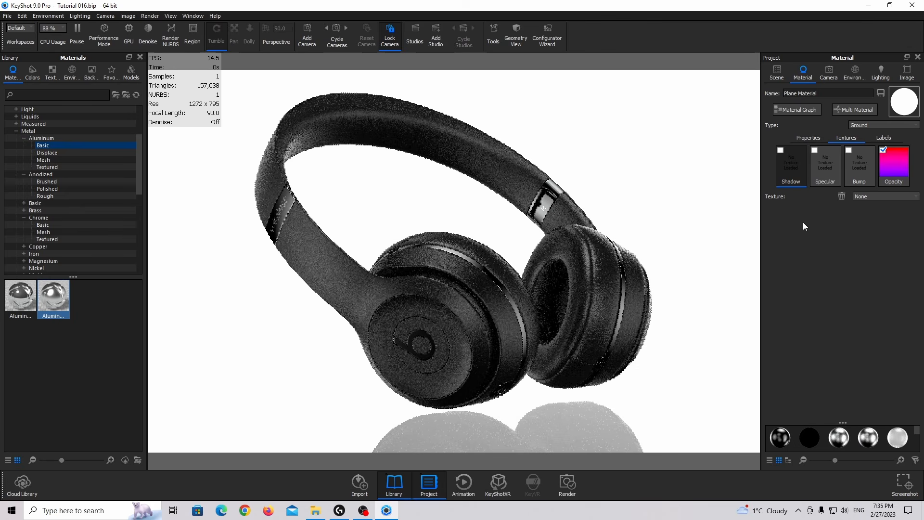
- Shift the midpoint of the plane's opacity gradient slightly toward the black end
{"action": "left_click", "coordinate": [884, 171]}
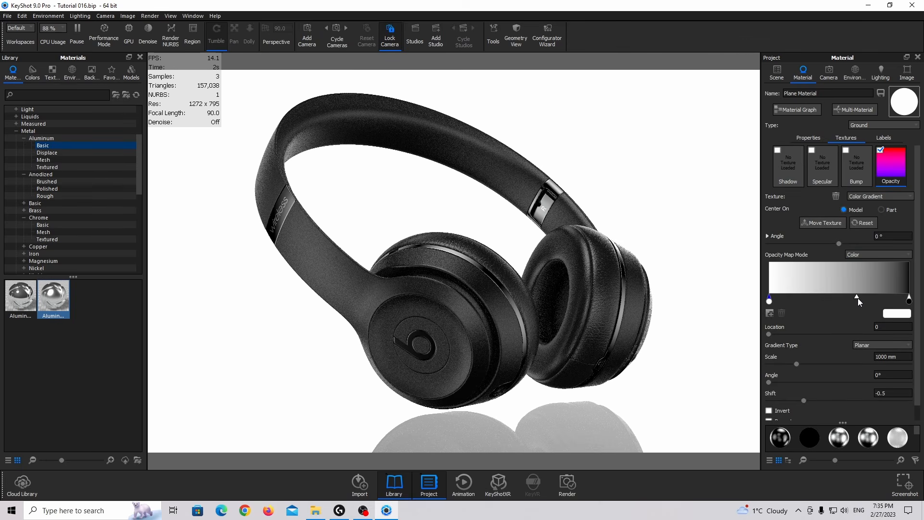
{"action": "left_click_drag", "start_coordinate": [858, 296], "coordinate": [865, 297]}
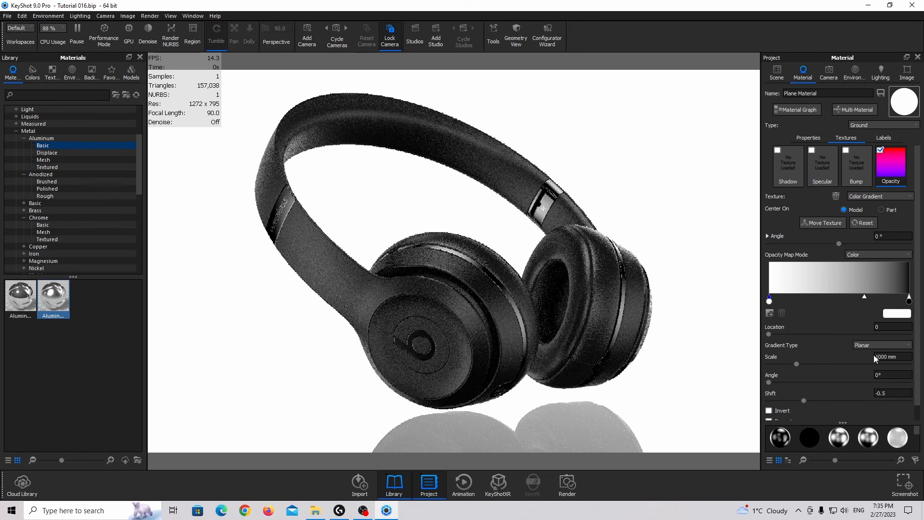
{"action": "left_click", "coordinate": [872, 253]}
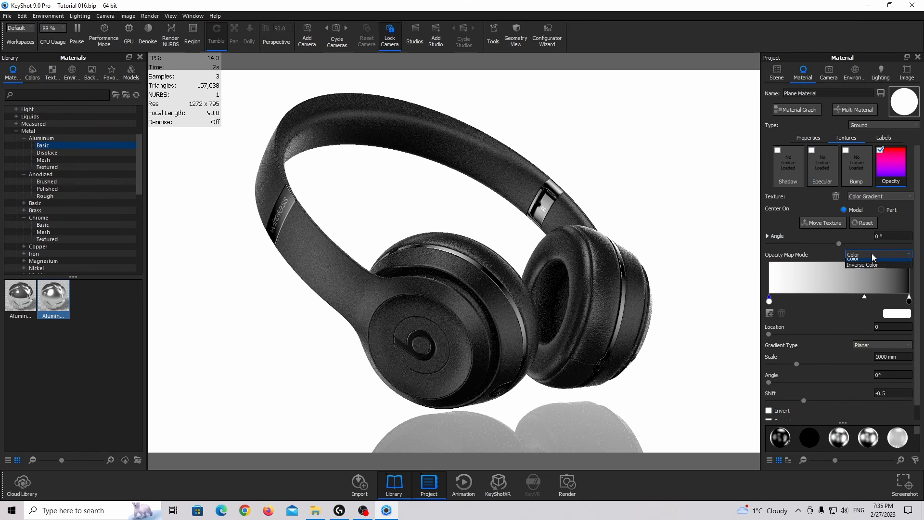
{"action": "left_click", "coordinate": [827, 248]}
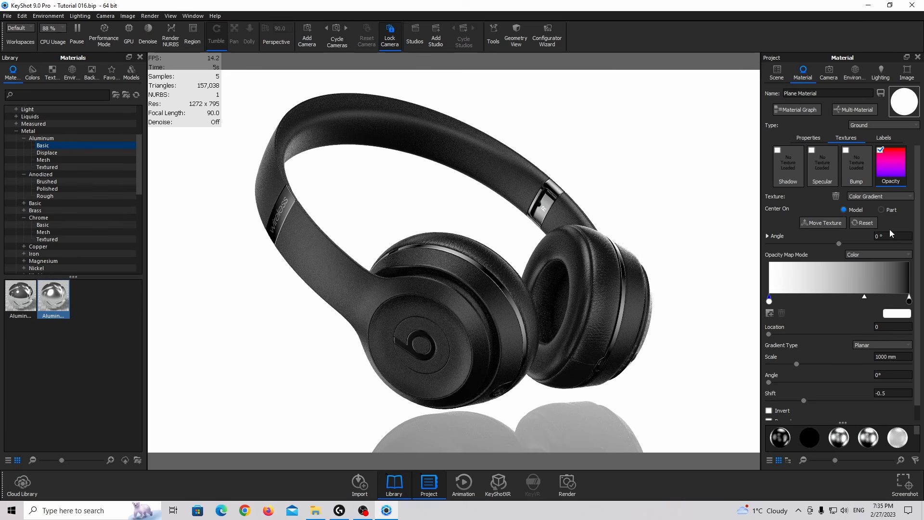
- Set the opacity gradient's type to Spherical and its scale to 150 mm
{"action": "left_click", "coordinate": [876, 344]}
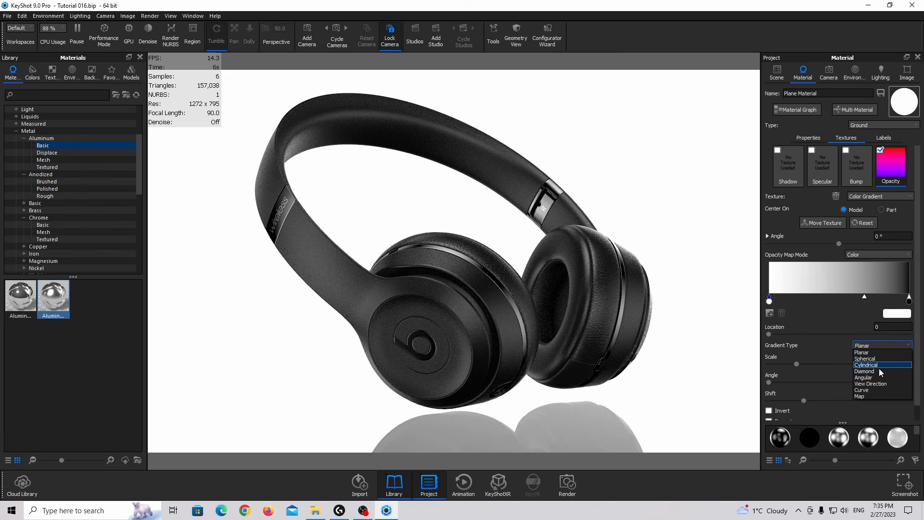
{"action": "left_click", "coordinate": [873, 358]}
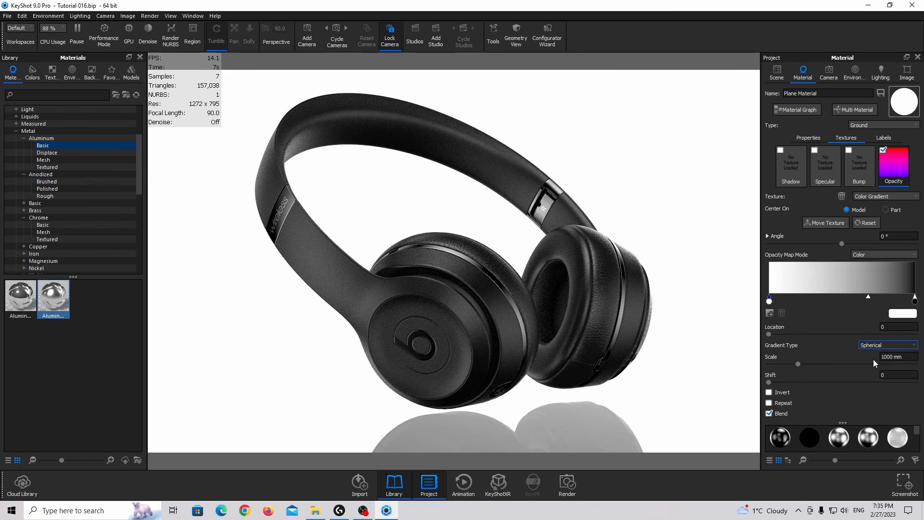
{"action": "double_click", "coordinate": [910, 357]}
{"action": "type", "text": "150"}
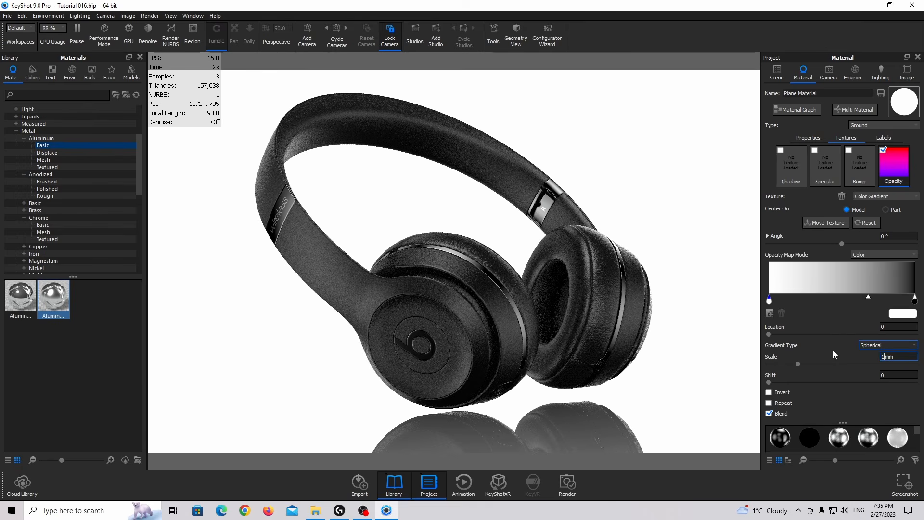
{"action": "key", "text": "Return"}
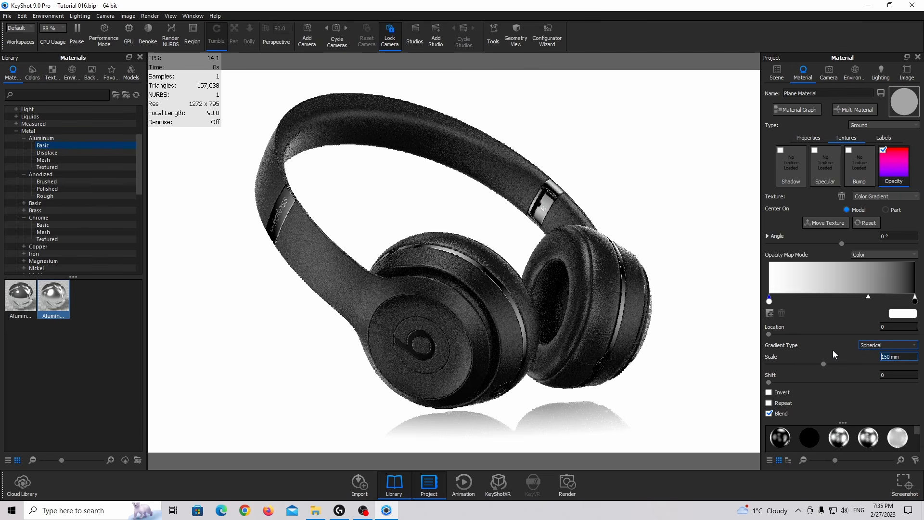
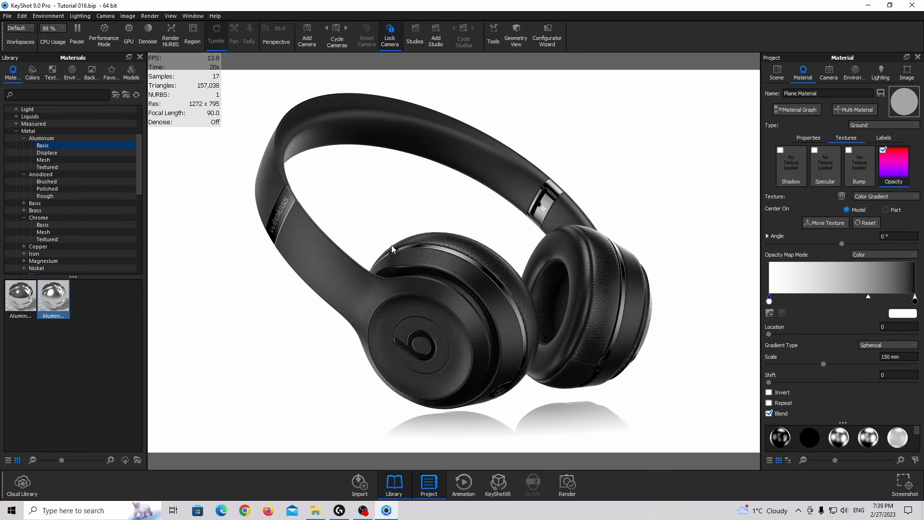
- Change the Default image style to Photographic and set its response curve to Linear
{"action": "left_click", "coordinate": [876, 74]}
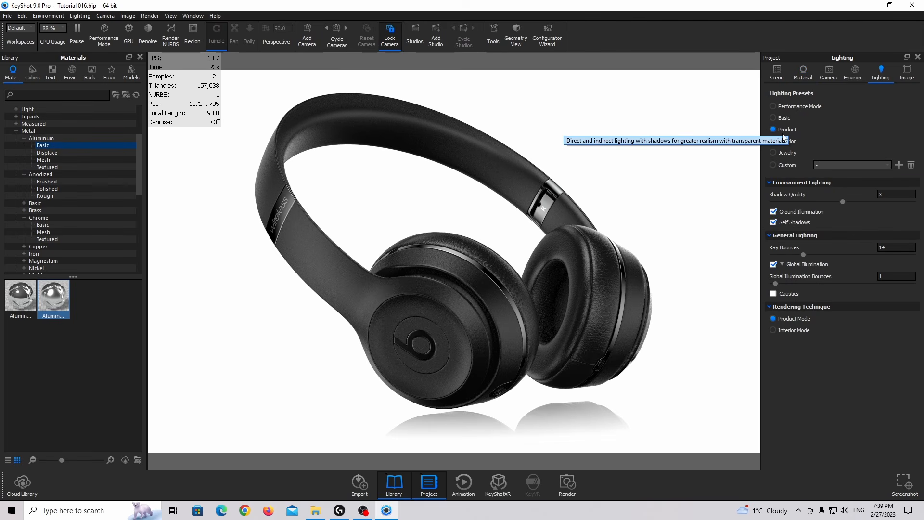
{"action": "left_click", "coordinate": [900, 73]}
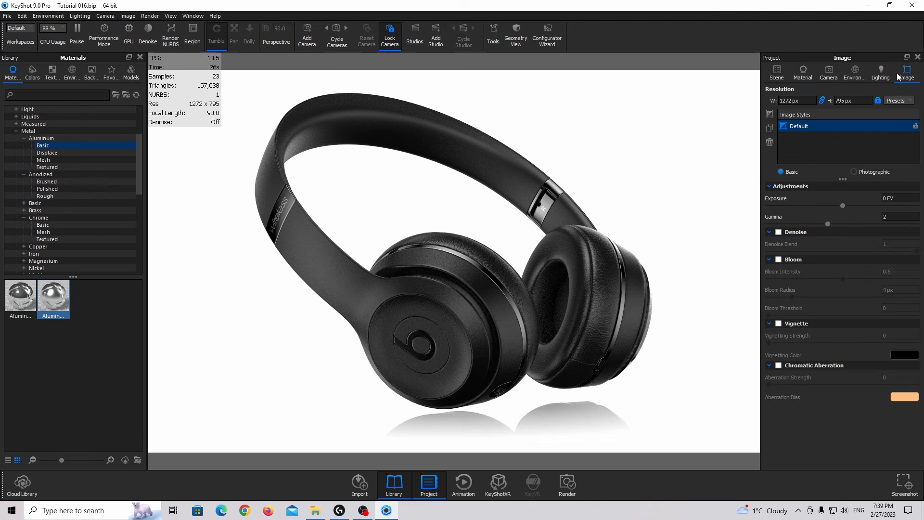
{"action": "left_click", "coordinate": [865, 173]}
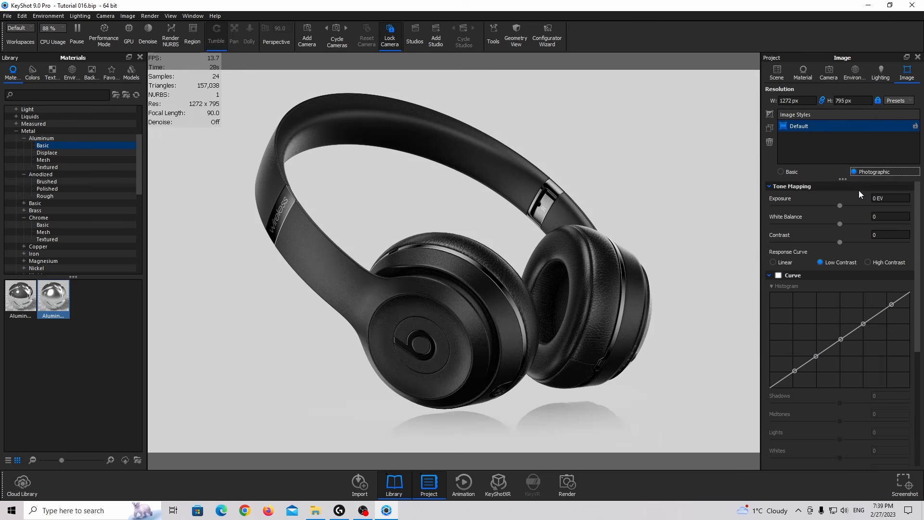
{"action": "left_click", "coordinate": [785, 263]}
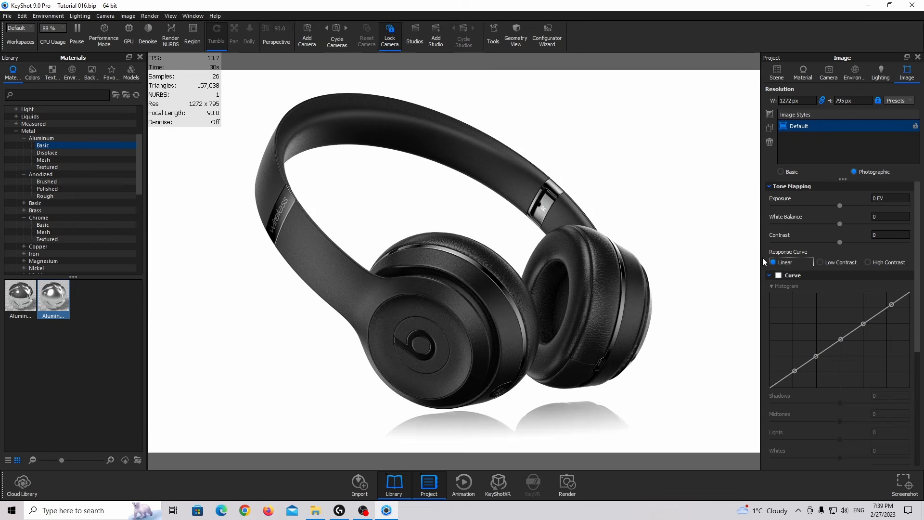
- Set the image style's tone mapping to exposure 0.05 EV, white balance 0.005 and contrast 0.05
{"action": "left_click", "coordinate": [895, 198]}
{"action": "type", "text": ".05"}
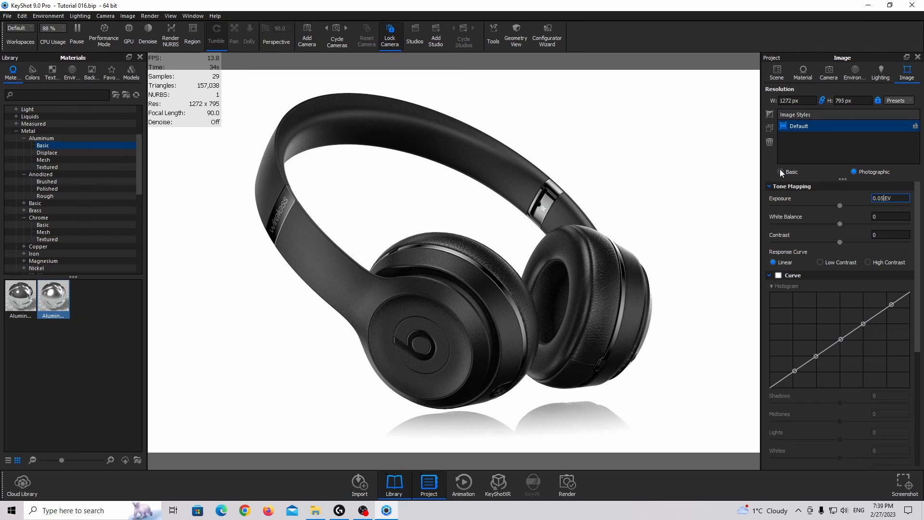
{"action": "key", "text": "Tab"}
{"action": "type", "text": ".01"}
{"action": "key", "text": "BackSpace"}
{"action": "type", "text": "05"}
{"action": "left_click", "coordinate": [902, 236]}
{"action": "type", "text": ".05"}
{"action": "key", "text": "Return"}
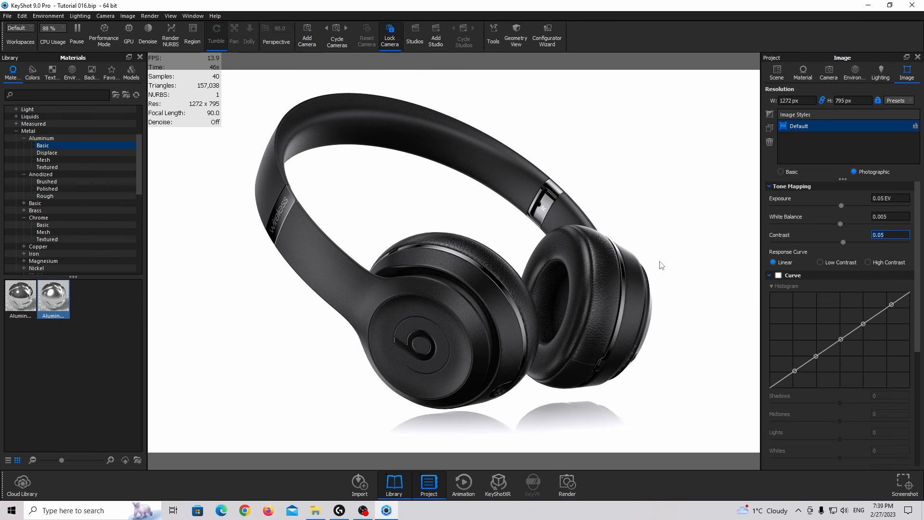
- Try the Denoise effect on the image with a blend of 0.5
{"action": "scroll", "coordinate": [814, 315], "scroll_direction": "down", "scroll_amount": 3}
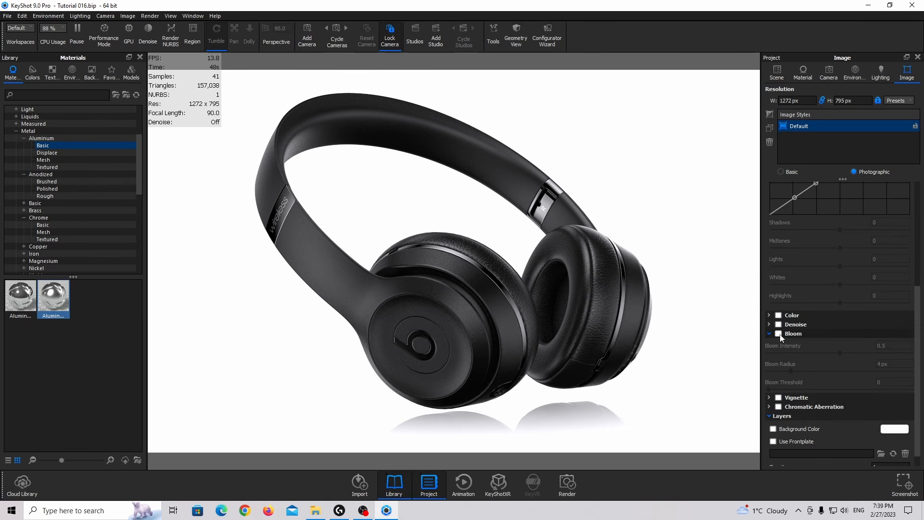
{"action": "left_click", "coordinate": [778, 324]}
{"action": "double_click", "coordinate": [891, 334]}
{"action": "type", "text": "0.5"}
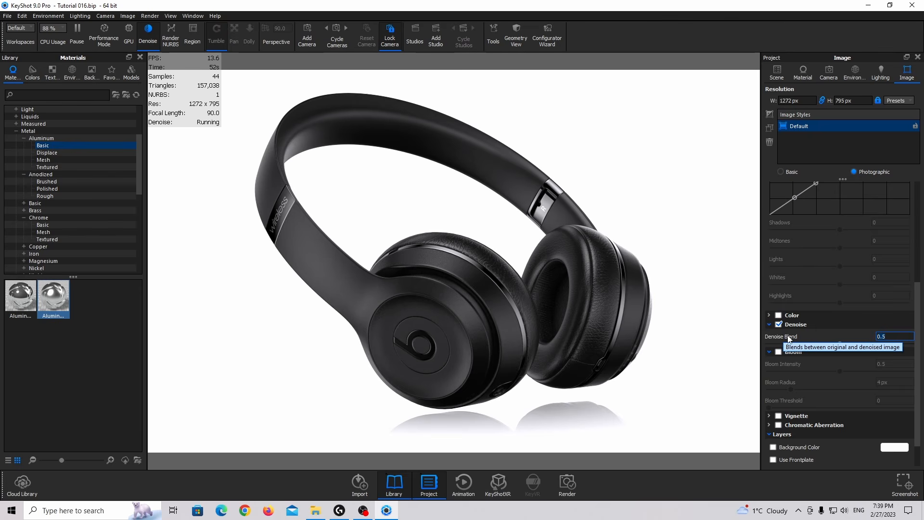
{"action": "key", "text": "Return"}
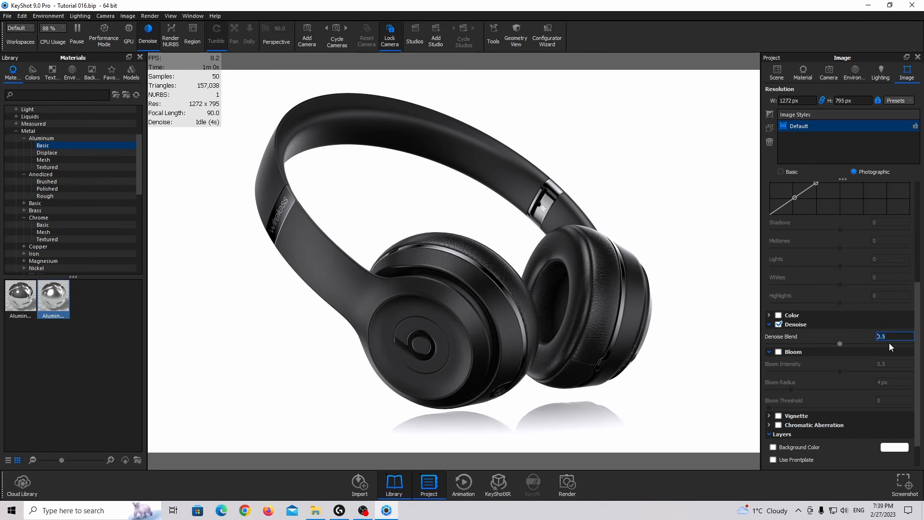
{"action": "left_click", "coordinate": [778, 324]}
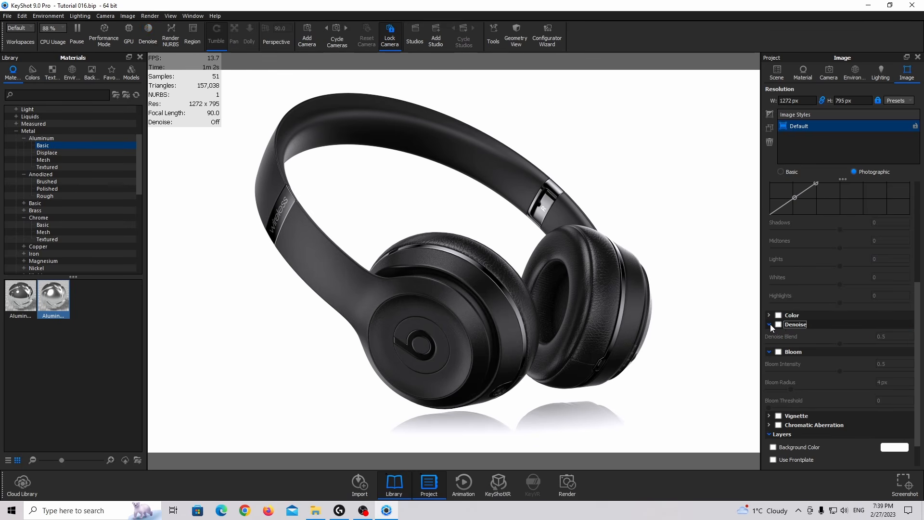
{"action": "left_click", "coordinate": [769, 324]}
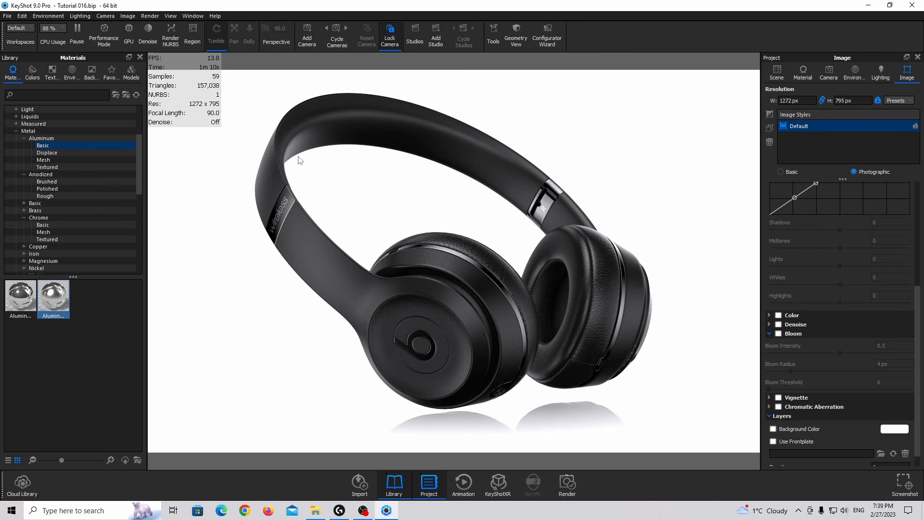
- Open the render settings and apply the landscape 16:9 resolution preset to the image
{"action": "left_click", "coordinate": [154, 15]}
{"action": "left_click", "coordinate": [167, 128]}
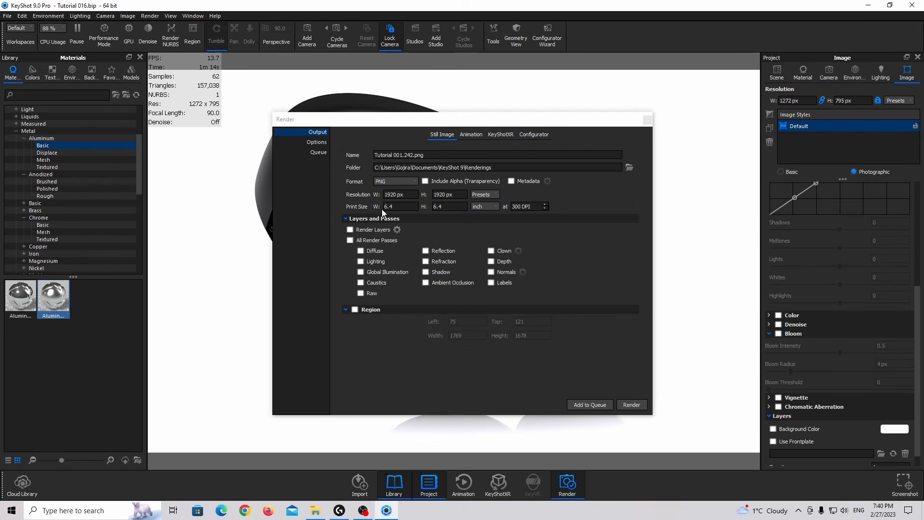
{"action": "left_click", "coordinate": [127, 16]}
{"action": "mouse_move", "coordinate": [154, 26]}
{"action": "mouse_move", "coordinate": [212, 27]}
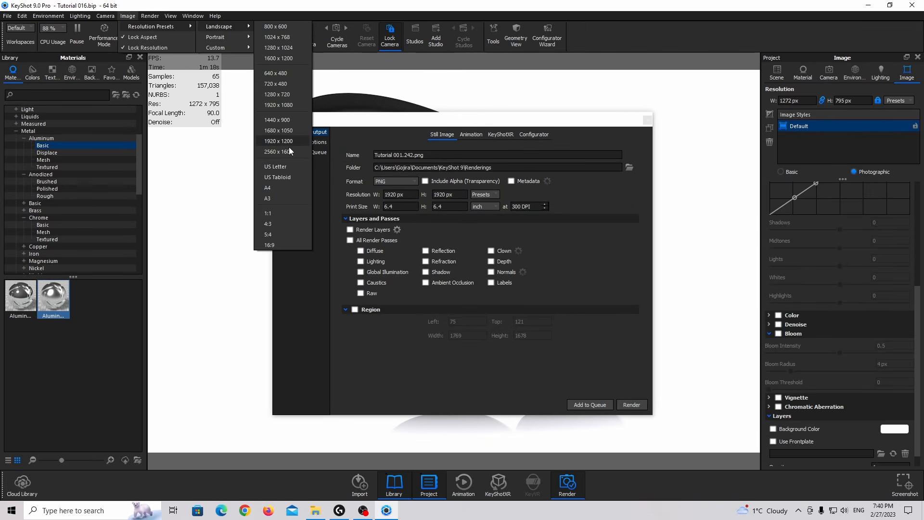
{"action": "left_click", "coordinate": [279, 242]}
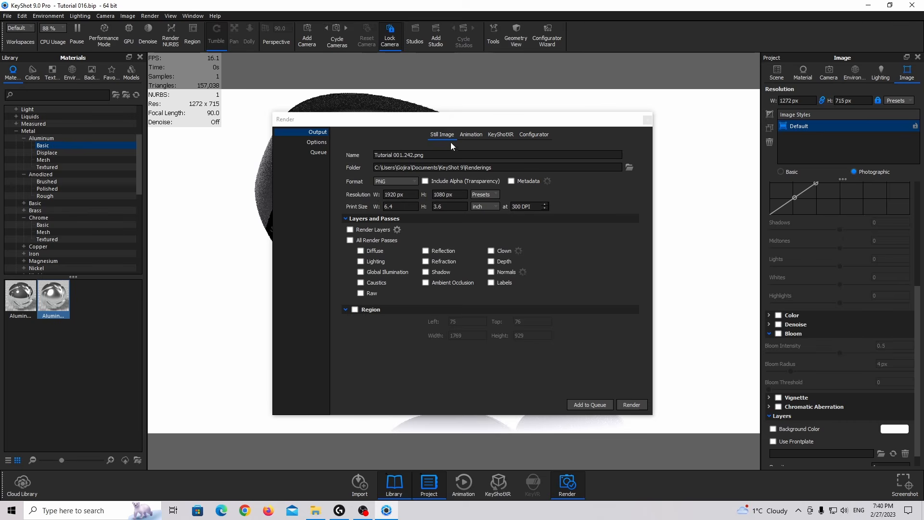
- Move the render settings aside, switch to the Free Camera and set its distance to 775 mm
{"action": "left_click_drag", "start_coordinate": [451, 142], "coordinate": [351, 458]}
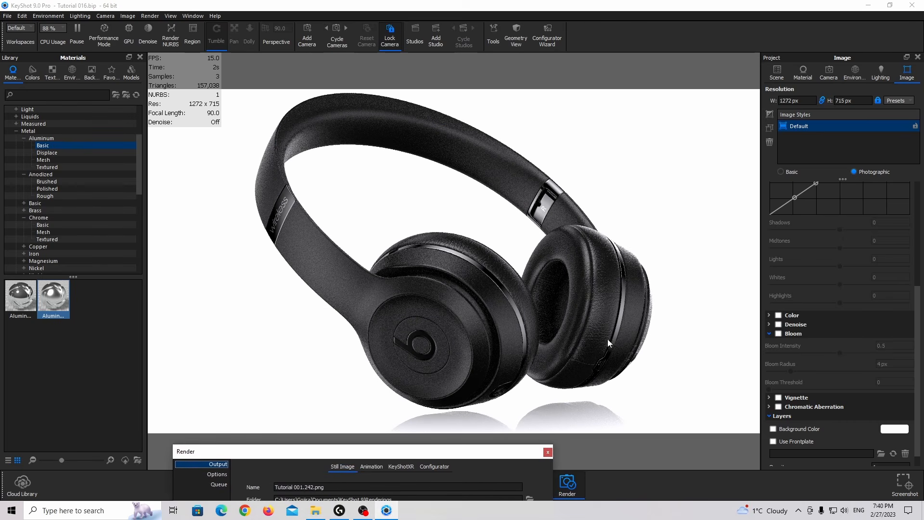
{"action": "left_click", "coordinate": [826, 74]}
{"action": "left_click", "coordinate": [815, 91]}
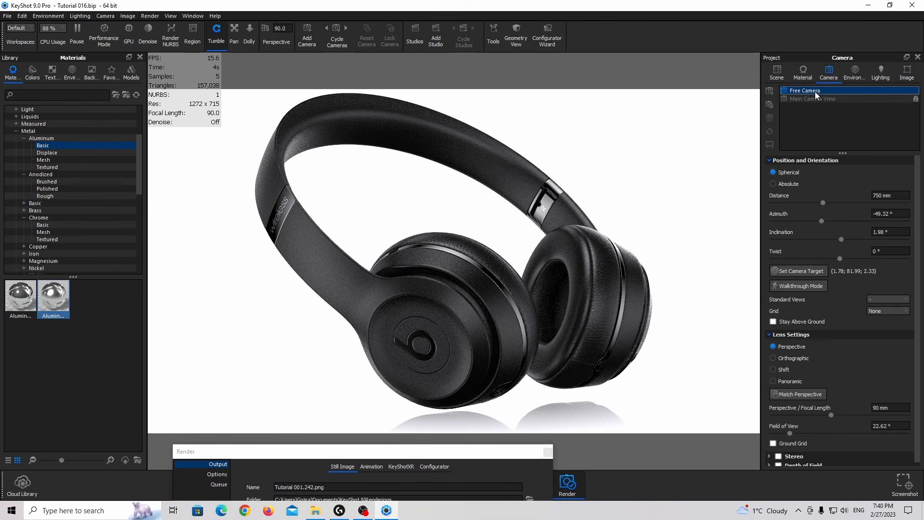
{"action": "left_click_drag", "start_coordinate": [899, 196], "coordinate": [813, 197]}
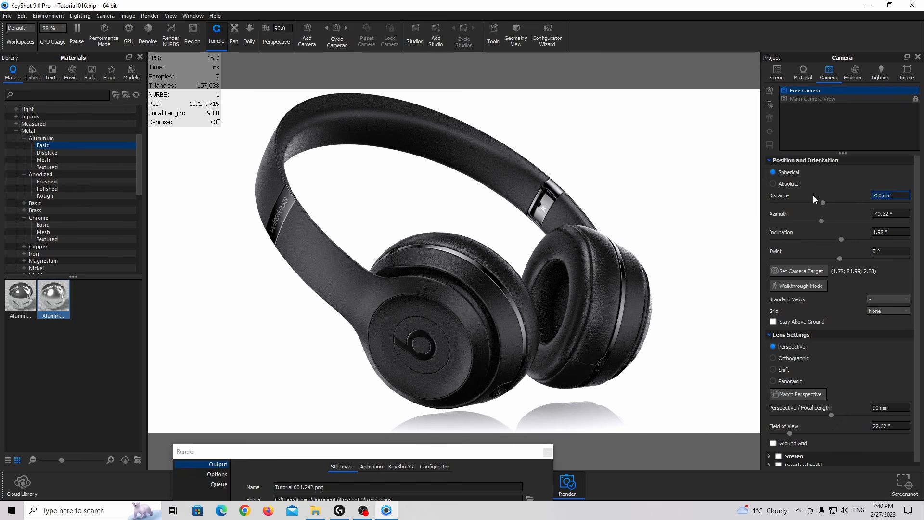
{"action": "type", "text": "775"}
{"action": "key", "text": "Return"}
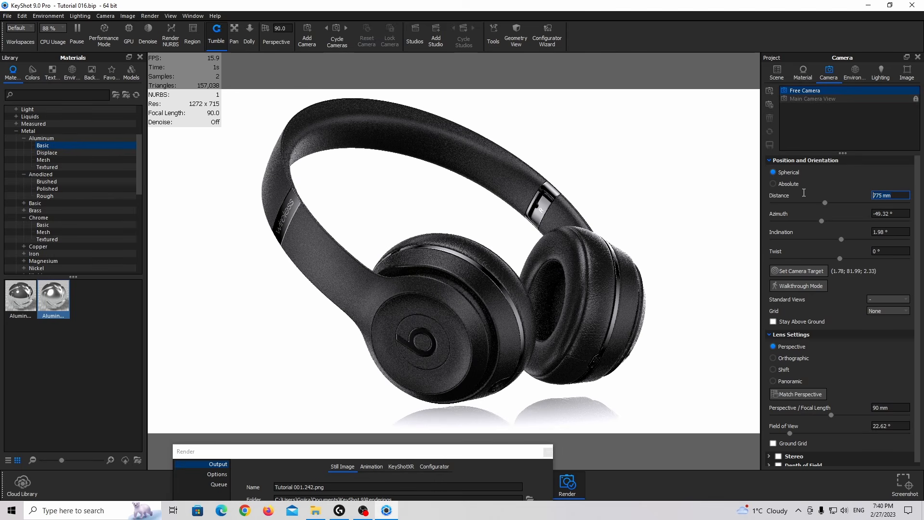
- Try a Free Camera distance of 800 mm, and return it to 775 mm
{"action": "type", "text": "800"}
{"action": "key", "text": "Return"}
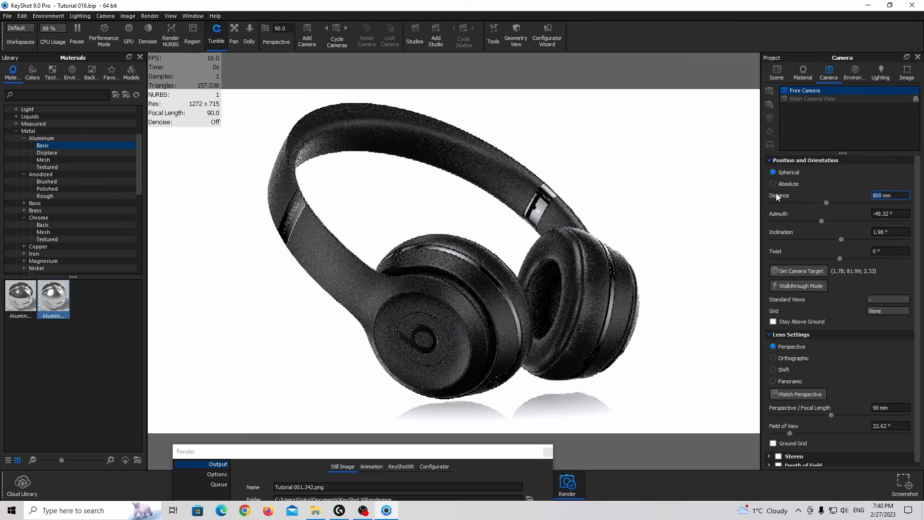
{"action": "left_click_drag", "start_coordinate": [412, 452], "coordinate": [452, 365]}
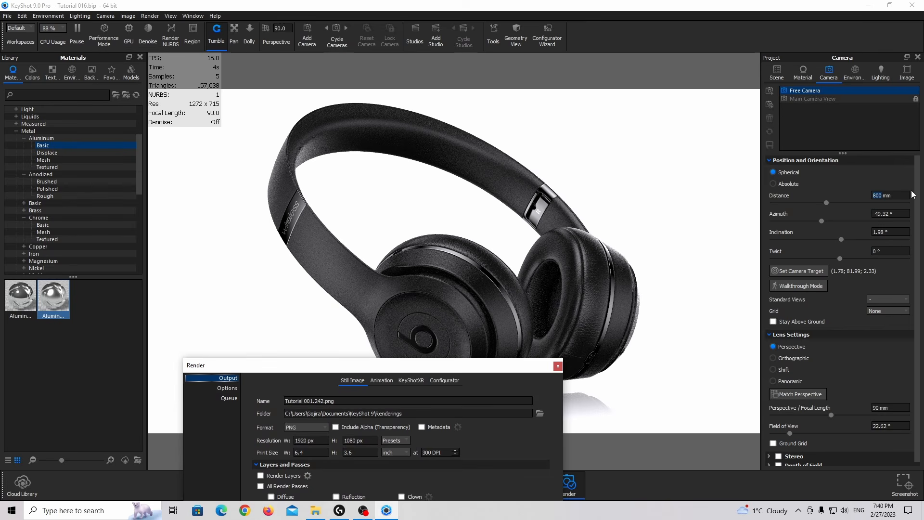
{"action": "double_click", "coordinate": [885, 196]}
{"action": "type", "text": "775"}
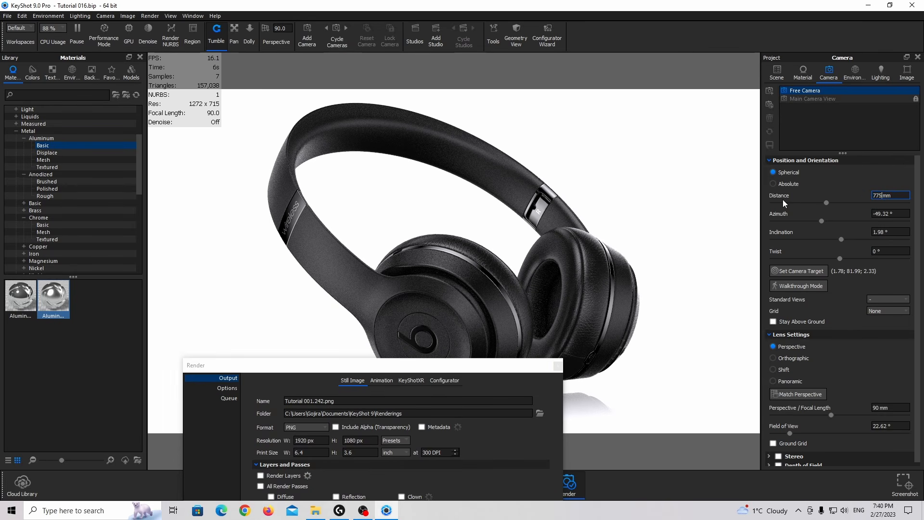
{"action": "key", "text": "Return"}
- Set the still image output to the 3840 x 2160 resolution preset and enable the Clown render pass
{"action": "left_click_drag", "start_coordinate": [354, 366], "coordinate": [462, 102]}
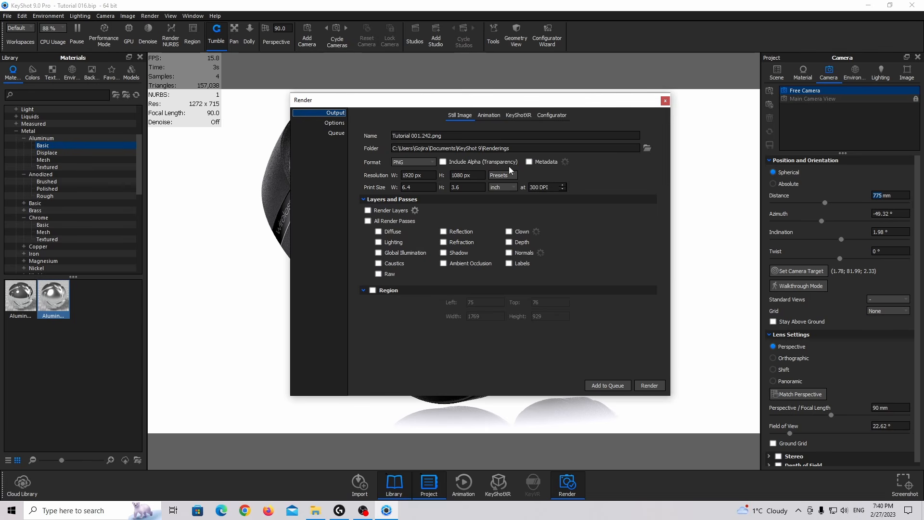
{"action": "left_click", "coordinate": [500, 175]}
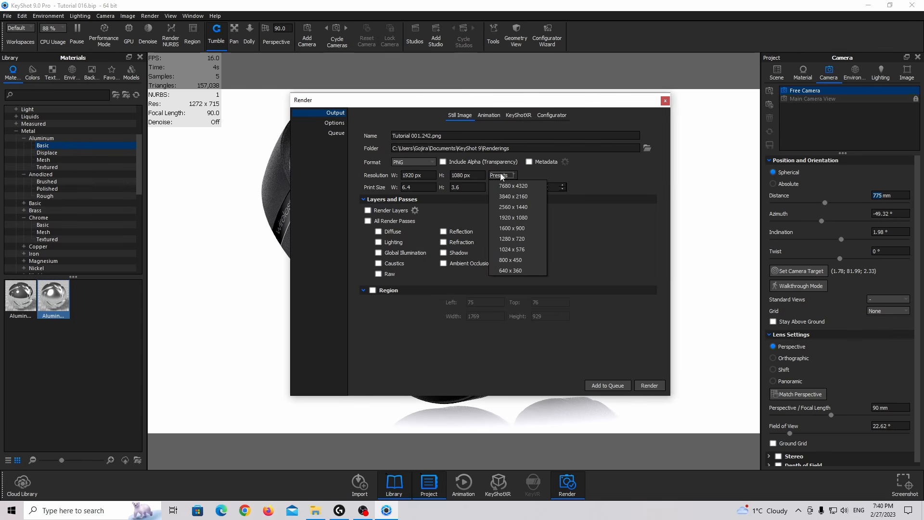
{"action": "left_click", "coordinate": [514, 196]}
{"action": "left_click", "coordinate": [522, 231]}
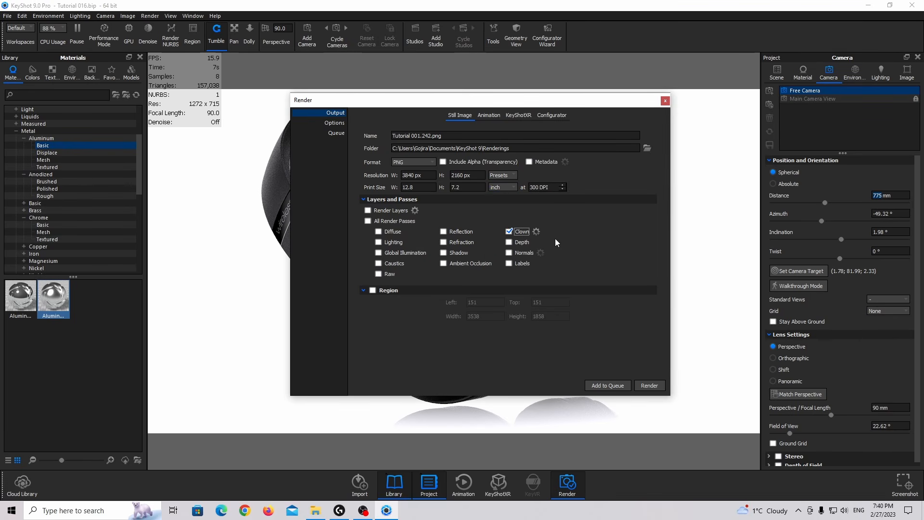
- Open the render quality options and try the Maximum Samples mode with 256 samples
{"action": "left_click", "coordinate": [331, 124]}
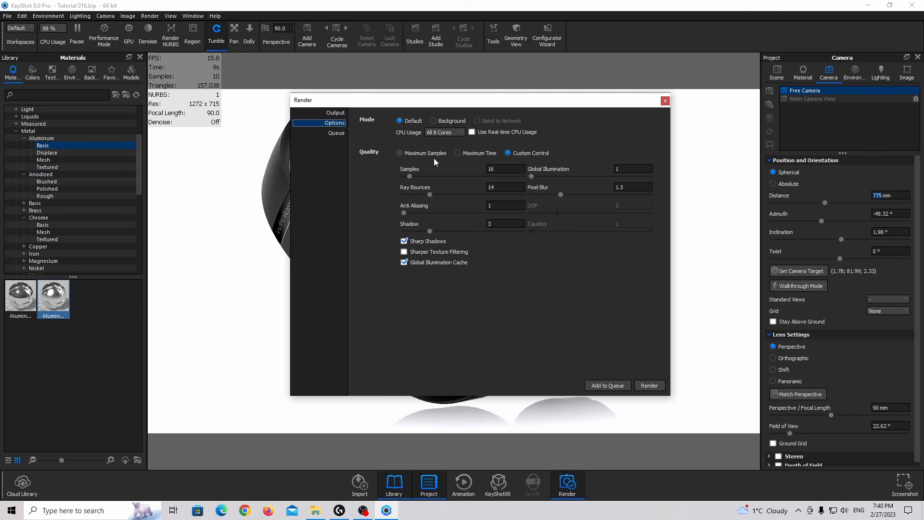
{"action": "double_click", "coordinate": [502, 169]}
{"action": "left_click", "coordinate": [433, 152]}
{"action": "double_click", "coordinate": [622, 169]}
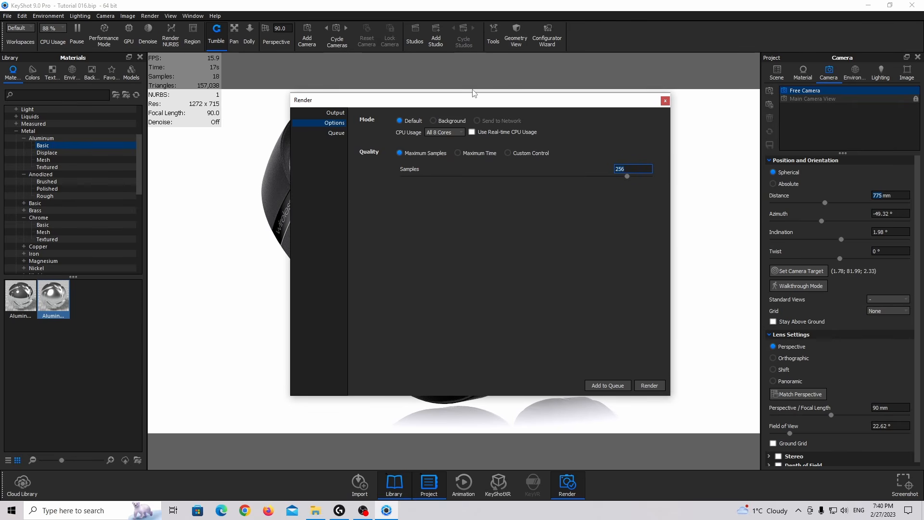
{"action": "left_click_drag", "start_coordinate": [463, 102], "coordinate": [457, 123]}
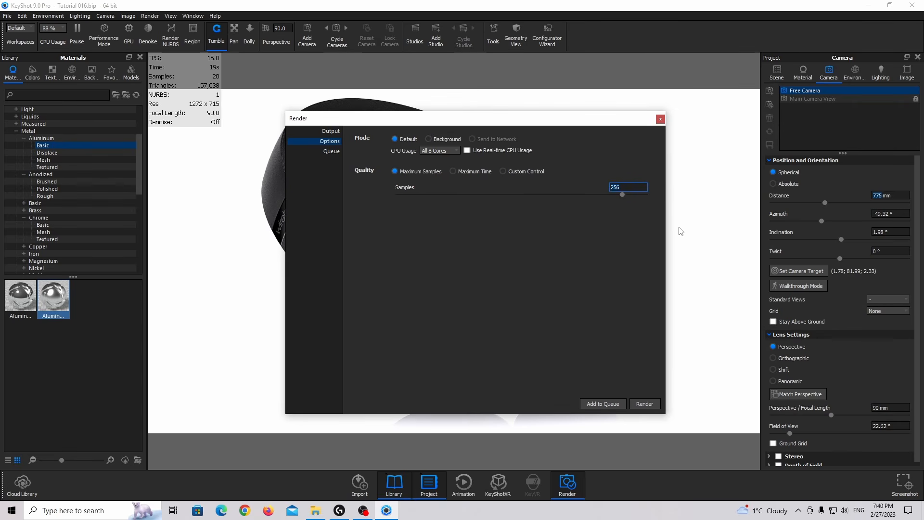
- Set render quality to Custom Control with 256 samples, 16 ray bounces, anti-aliasing 2 and global illumination 3, and enable Sharper Texture Filtering
{"action": "left_click", "coordinate": [514, 172]}
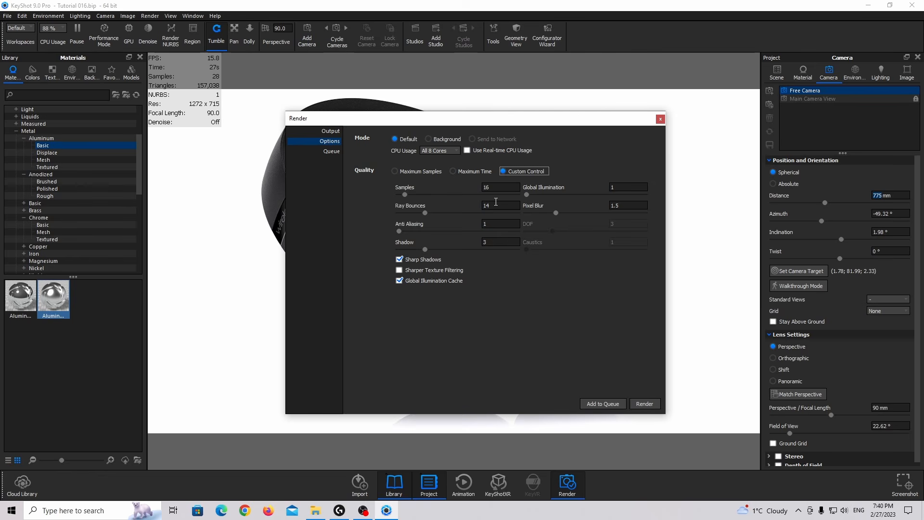
{"action": "left_click", "coordinate": [483, 187]}
{"action": "type", "text": "256"}
{"action": "key", "text": "Tab"}
{"action": "type", "text": "16"}
{"action": "key", "text": "Tab"}
{"action": "type", "text": "2"}
{"action": "key", "text": "Tab"}
{"action": "left_click", "coordinate": [629, 187]}
{"action": "type", "text": "3"}
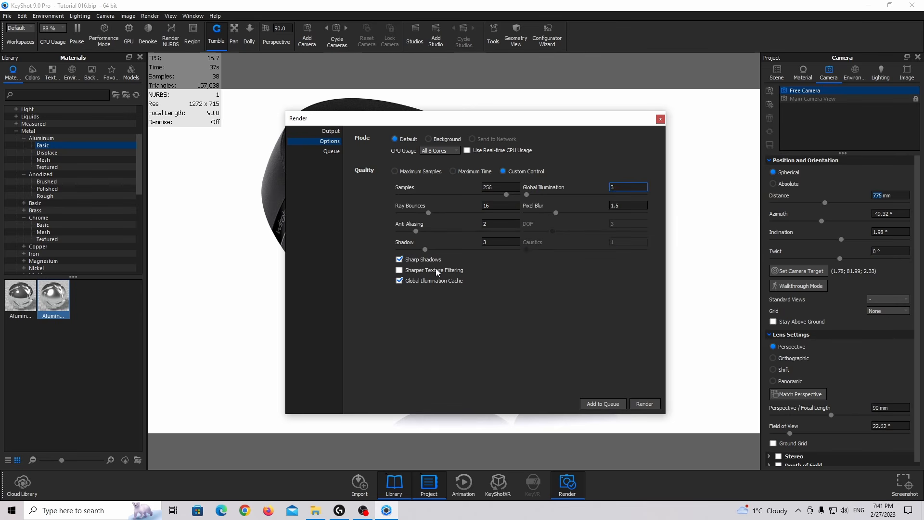
{"action": "left_click", "coordinate": [421, 271]}
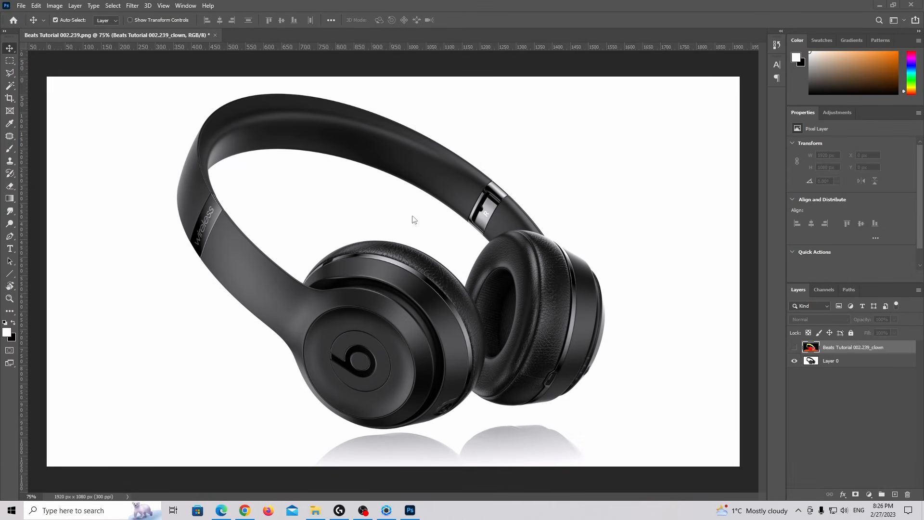
- In Photoshop, preview the clown pass layer briefly and convert the headphone render on Layer 0 to a smart object
{"action": "left_click", "coordinate": [794, 348]}
{"action": "left_click", "coordinate": [794, 348]}
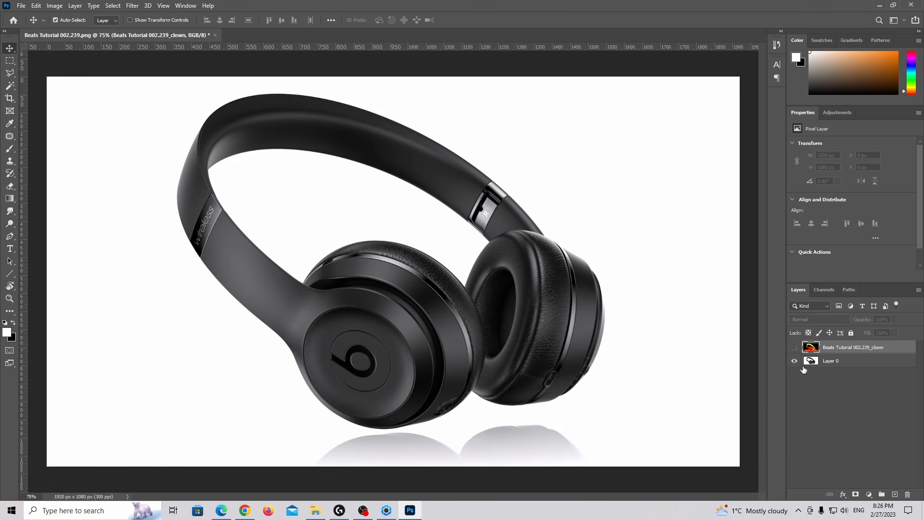
{"action": "right_click", "coordinate": [856, 367]}
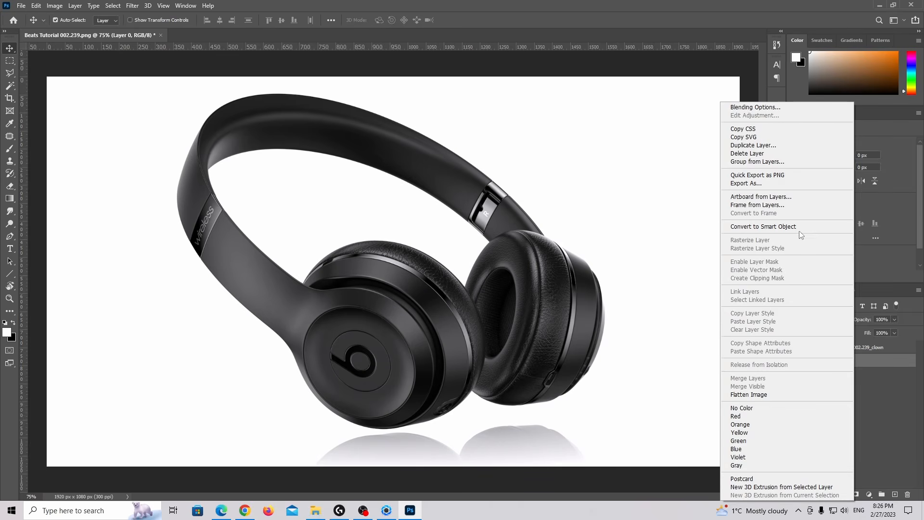
{"action": "left_click", "coordinate": [797, 227]}
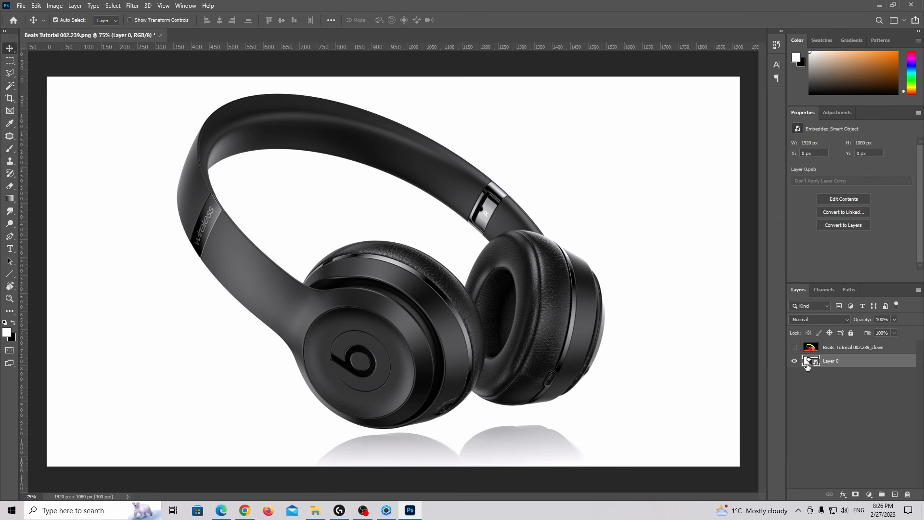
- Apply Camera Raw Filter with temperature -3, tint -1, exposure +0.15, contrast +11, highlights +5, shadows -6, whites +5, blacks -3, texture +20, clarity +8 and dehaze +7
{"action": "left_click", "coordinate": [138, 7]}
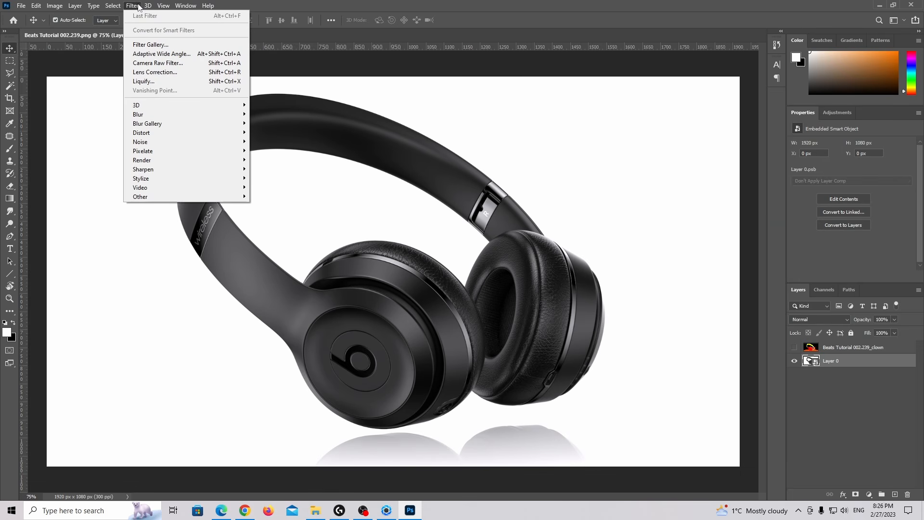
{"action": "left_click", "coordinate": [155, 62]}
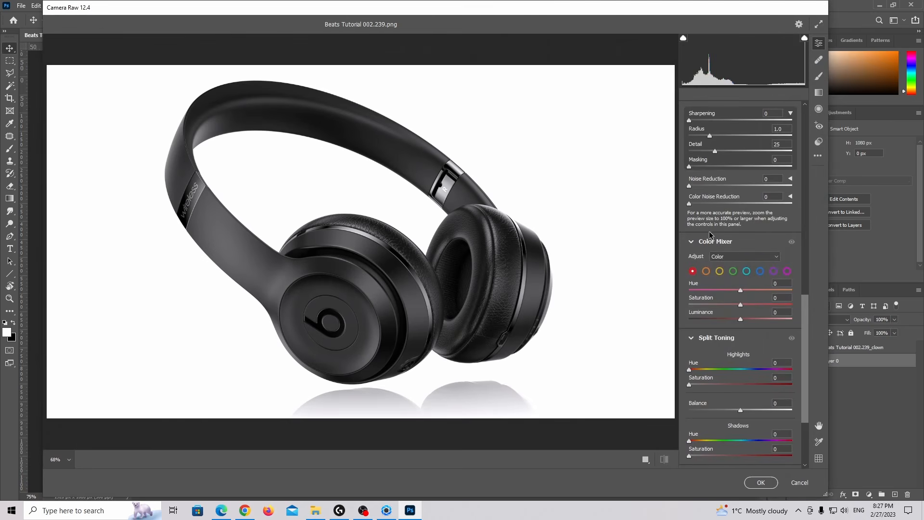
{"action": "left_click_drag", "start_coordinate": [741, 185], "coordinate": [744, 349]}
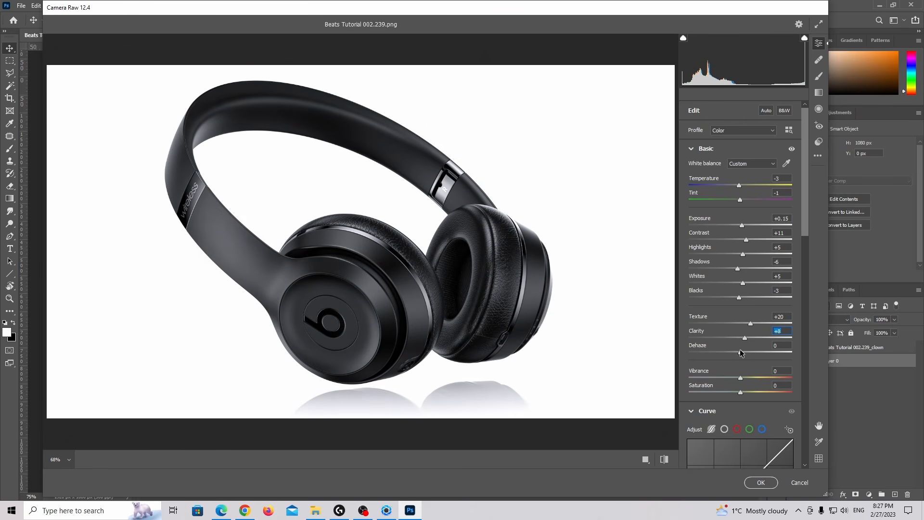
{"action": "left_click", "coordinate": [742, 353]}
{"action": "mouse_move", "coordinate": [741, 352]}
{"action": "left_mouse_down"}
{"action": "mouse_move", "coordinate": [672, 351]}
{"action": "mouse_move", "coordinate": [806, 347]}
{"action": "mouse_move", "coordinate": [745, 353]}
{"action": "left_mouse_up"}
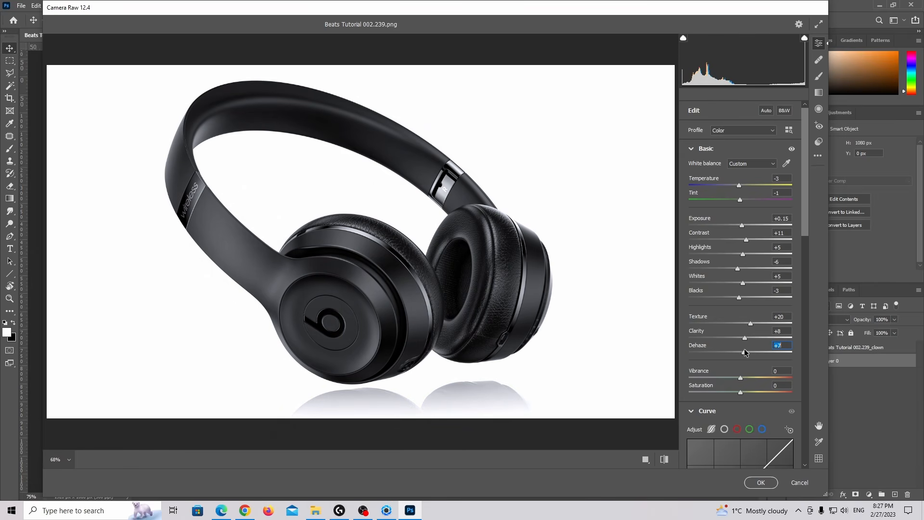
{"action": "left_click", "coordinate": [761, 483]}
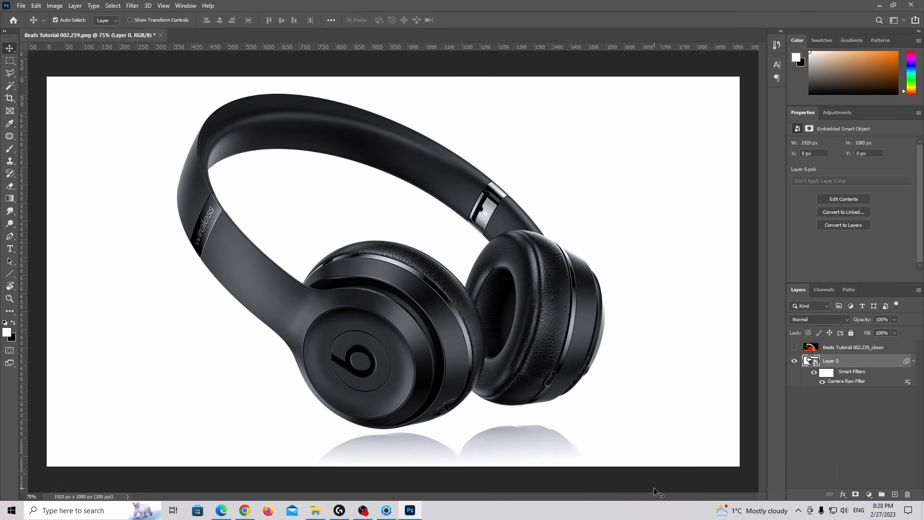
- Show the clown layer and select the red and green headphone body regions together with the Magic Wand
{"action": "left_click", "coordinate": [829, 350]}
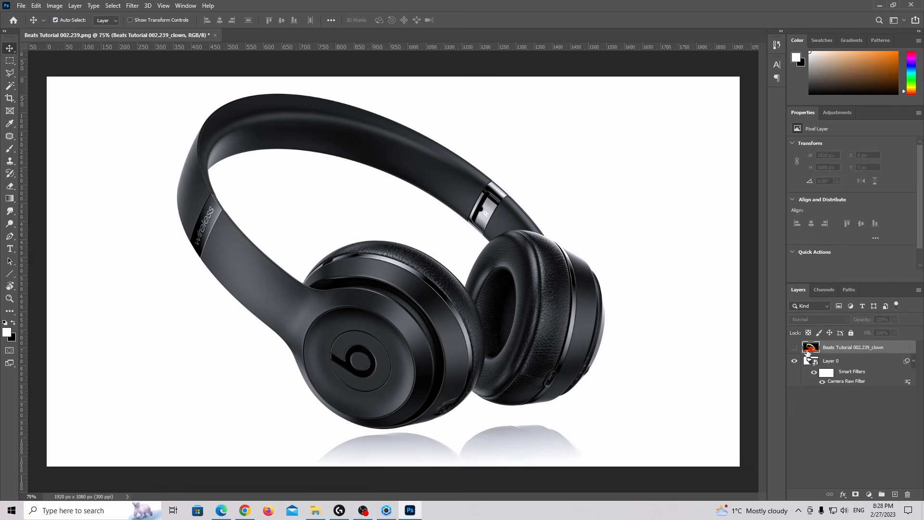
{"action": "left_click", "coordinate": [794, 349]}
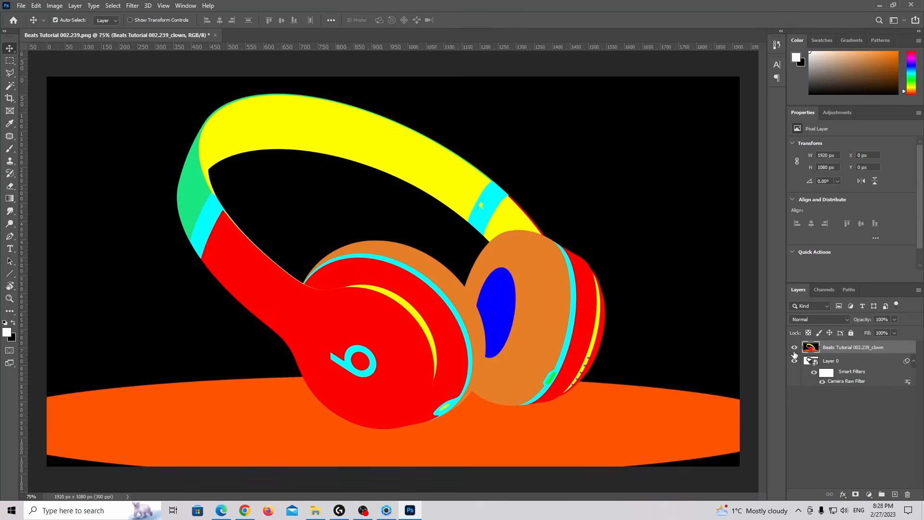
{"action": "left_click", "coordinate": [11, 86]}
{"action": "left_click", "coordinate": [262, 126]}
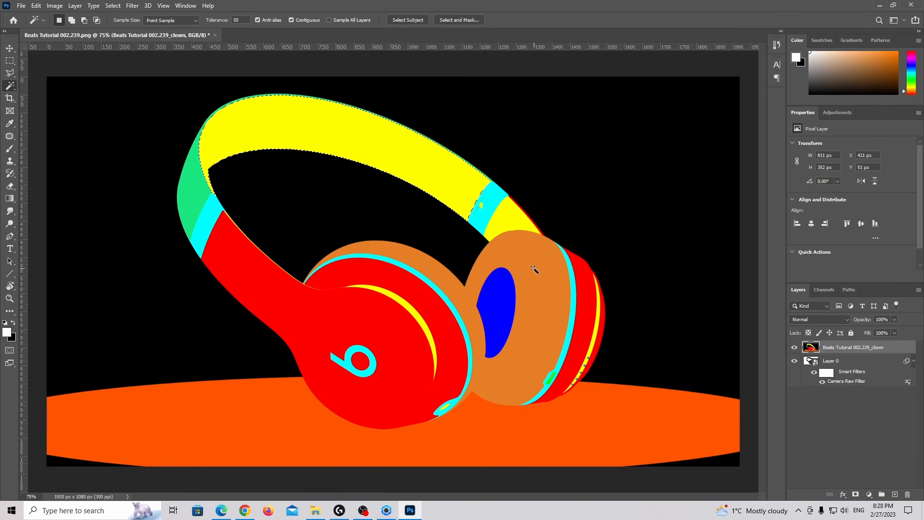
{"action": "left_click", "coordinate": [379, 316]}
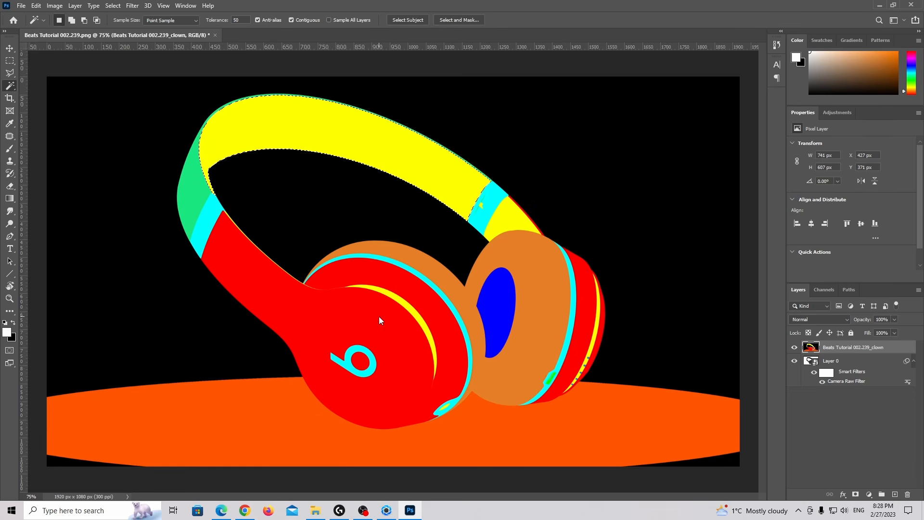
{"action": "left_click", "coordinate": [190, 196], "text": "shift"}
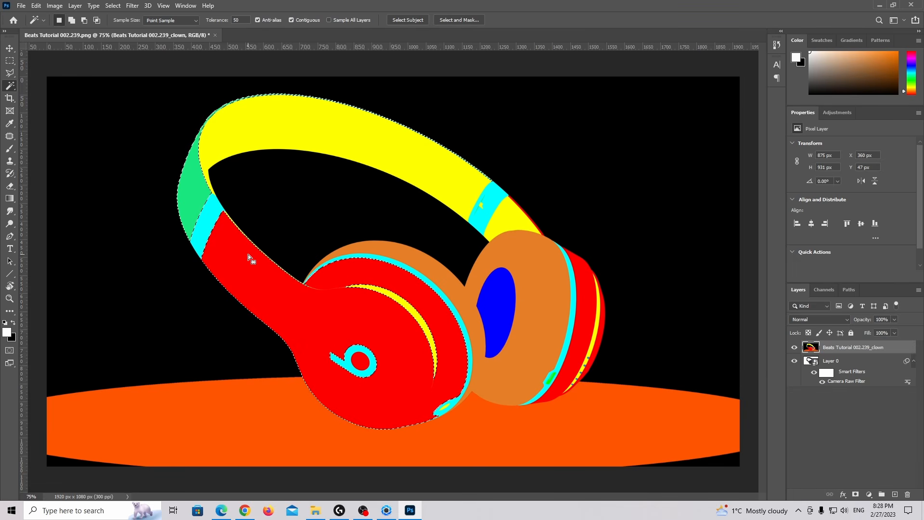
{"action": "left_click", "coordinate": [583, 285], "text": "shift"}
{"action": "left_click", "coordinate": [532, 221], "text": "shift"}
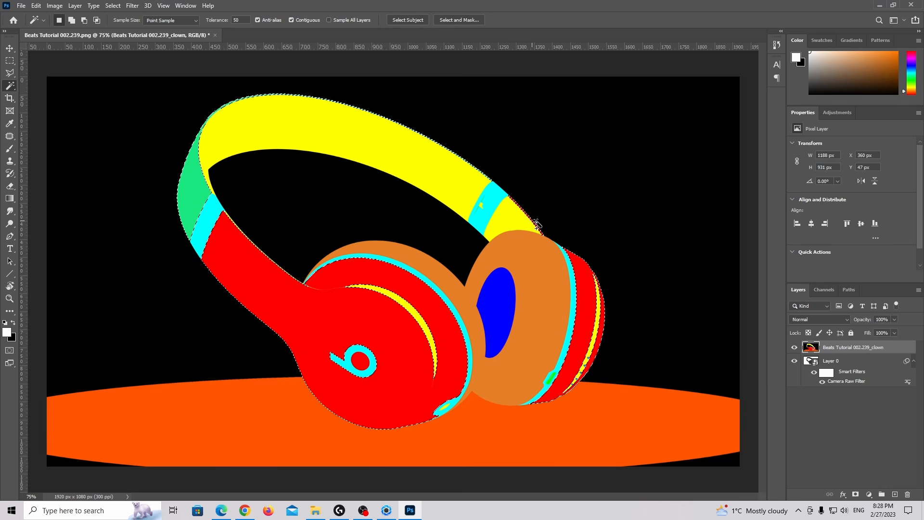
- Hide the clown layer and add a Curves adjustment to the body selection, with shadow and highlight points close to the diagonal
{"action": "left_click", "coordinate": [794, 347]}
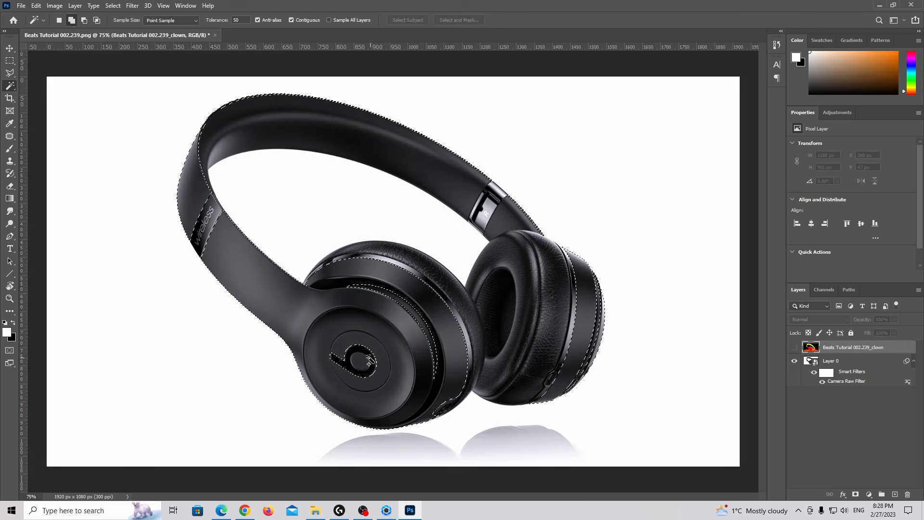
{"action": "left_click", "coordinate": [867, 493]}
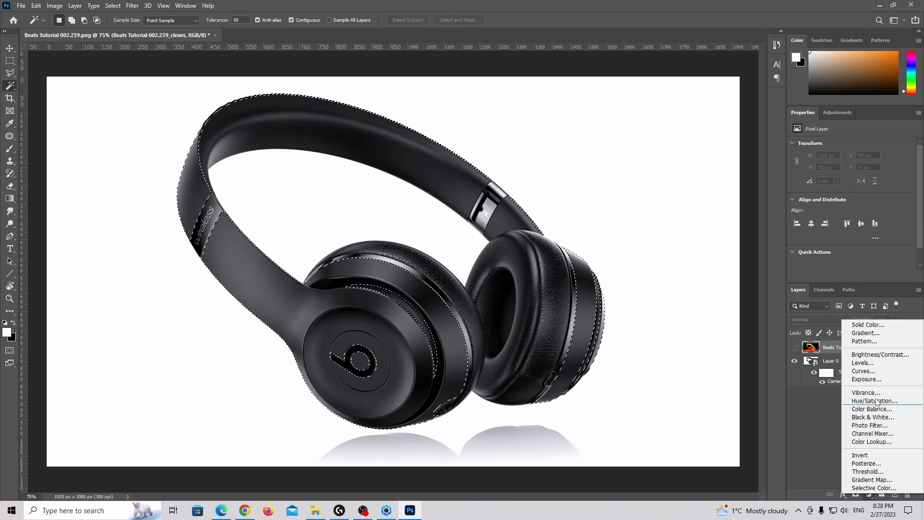
{"action": "left_click", "coordinate": [861, 371]}
{"action": "left_click_drag", "start_coordinate": [843, 233], "coordinate": [828, 248]}
{"action": "left_click_drag", "start_coordinate": [873, 206], "coordinate": [872, 205]}
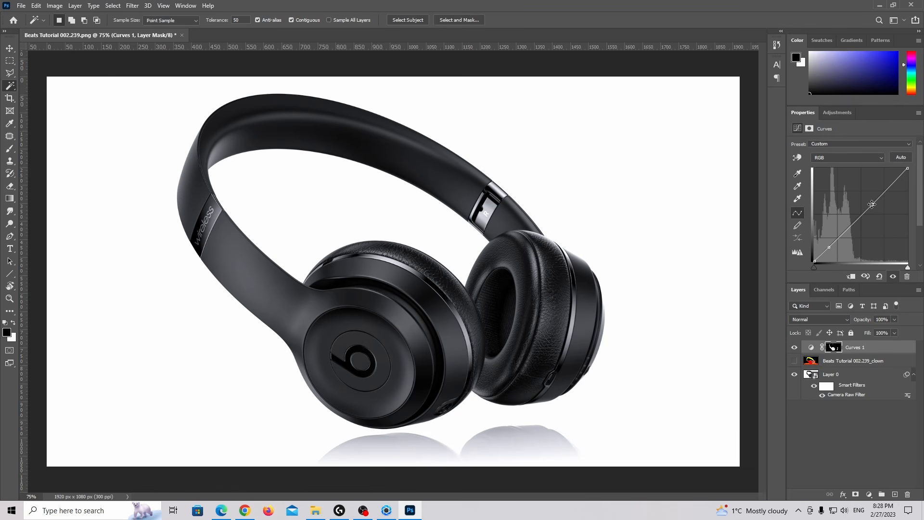
- Select the leather ear cushions from the clown layer and add a Curves adjustment that slightly raises their highlights
{"action": "left_click", "coordinate": [833, 361]}
{"action": "left_click", "coordinate": [544, 290]}
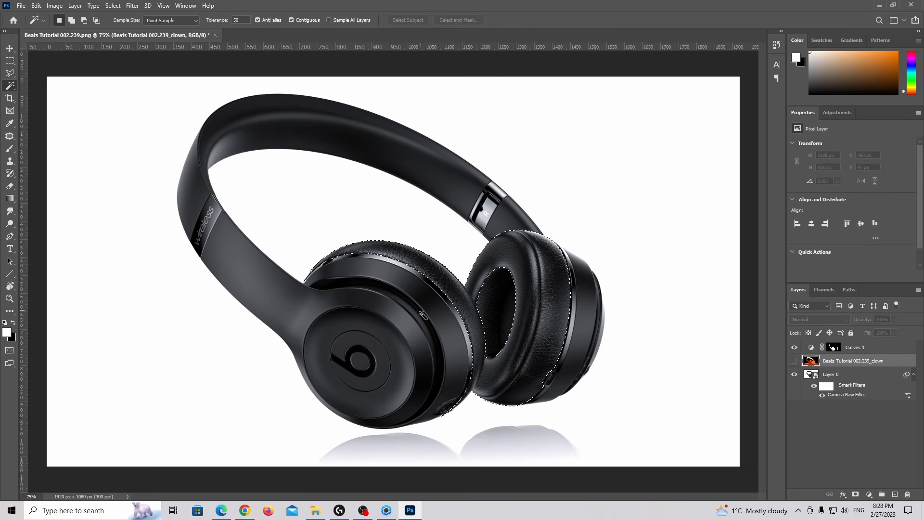
{"action": "left_click", "coordinate": [869, 494]}
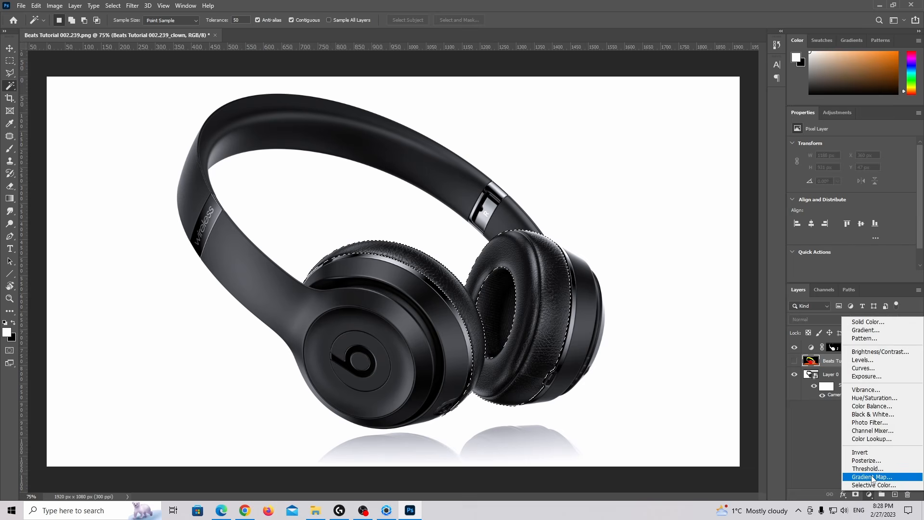
{"action": "left_click", "coordinate": [863, 368]}
{"action": "mouse_move", "coordinate": [839, 237]}
{"action": "left_mouse_down"}
{"action": "mouse_move", "coordinate": [836, 230]}
{"action": "mouse_move", "coordinate": [832, 245]}
{"action": "left_mouse_up"}
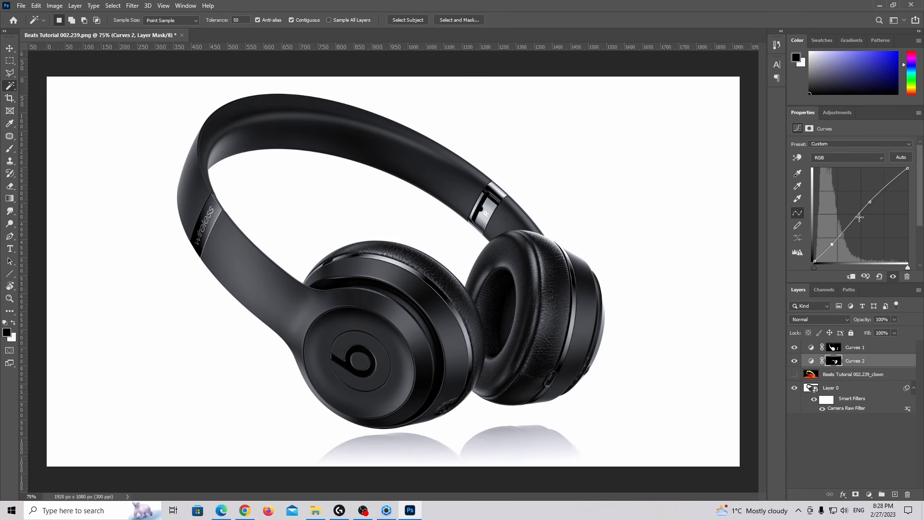
{"action": "left_click_drag", "start_coordinate": [870, 203], "coordinate": [868, 201]}
- Select the inner ear cup opening from the clown layer and add a Curves adjustment that strongly lifts its shadows
{"action": "left_click", "coordinate": [841, 373]}
{"action": "left_click", "coordinate": [515, 293]}
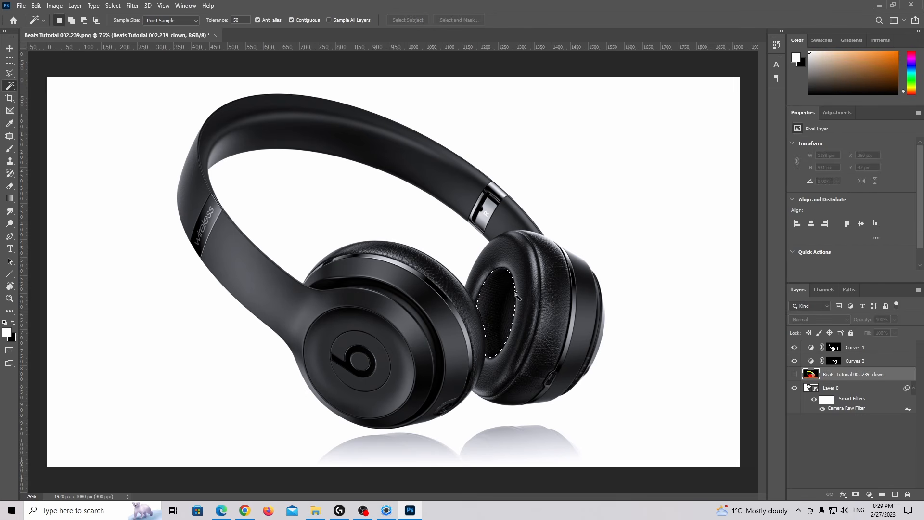
{"action": "left_click", "coordinate": [869, 494]}
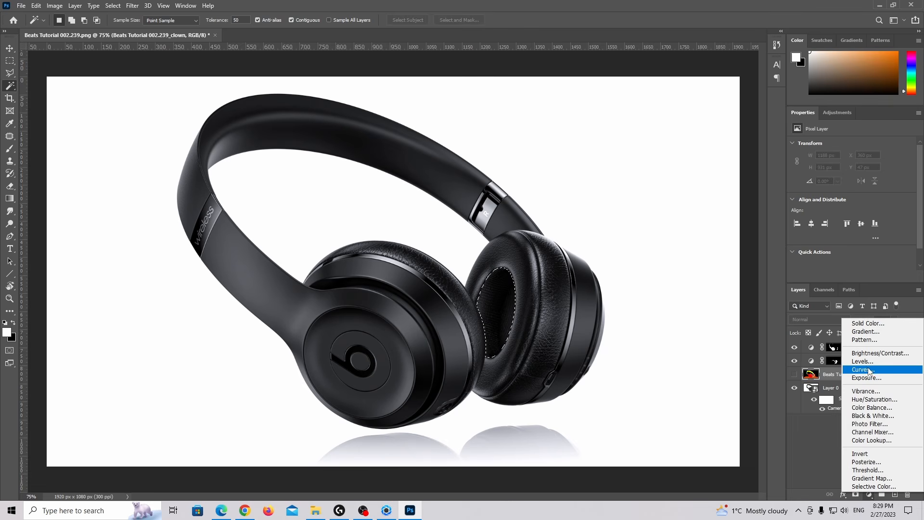
{"action": "left_click", "coordinate": [869, 370]}
{"action": "mouse_move", "coordinate": [843, 234]}
{"action": "left_mouse_down"}
{"action": "mouse_move", "coordinate": [833, 225]}
{"action": "mouse_move", "coordinate": [828, 234]}
{"action": "left_mouse_up"}
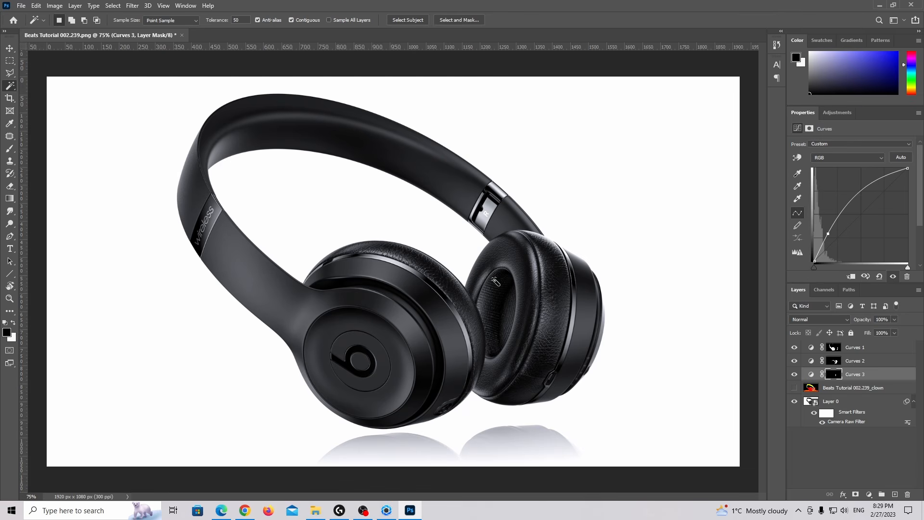